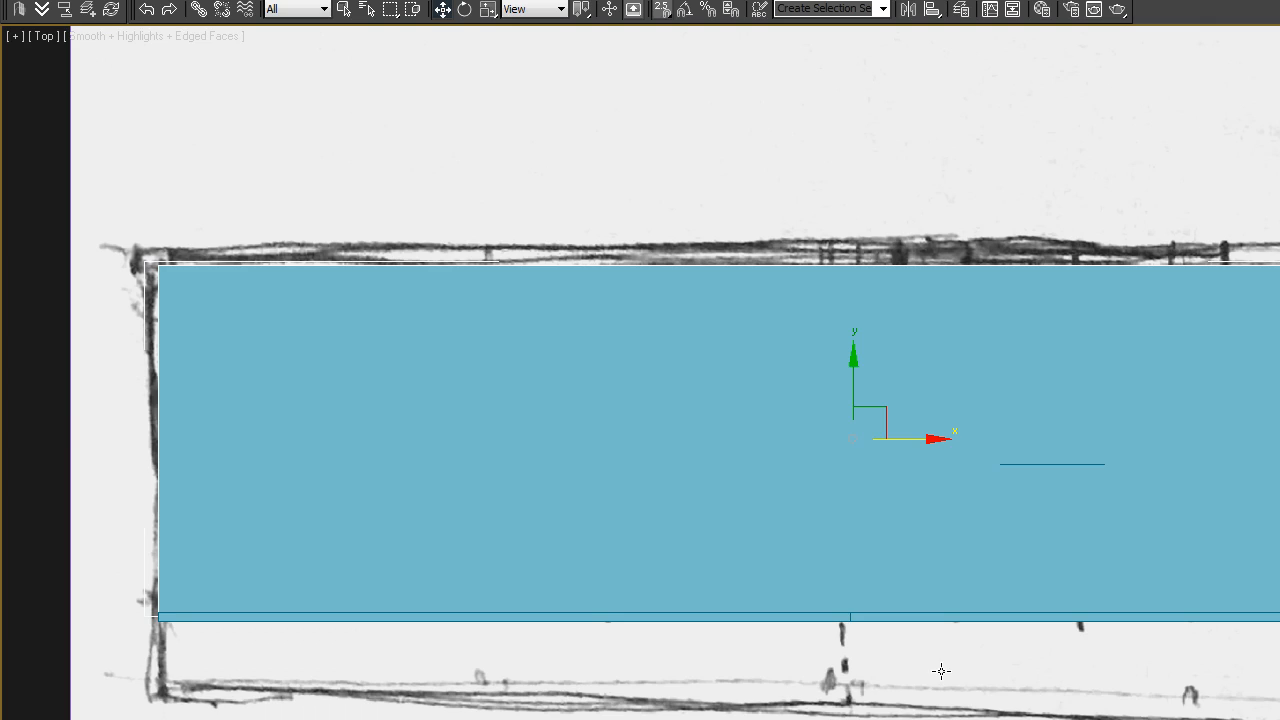
Examine the walls and floor slab in wireframe and shaded 3D views
{"action": "key", "text": "F3"}
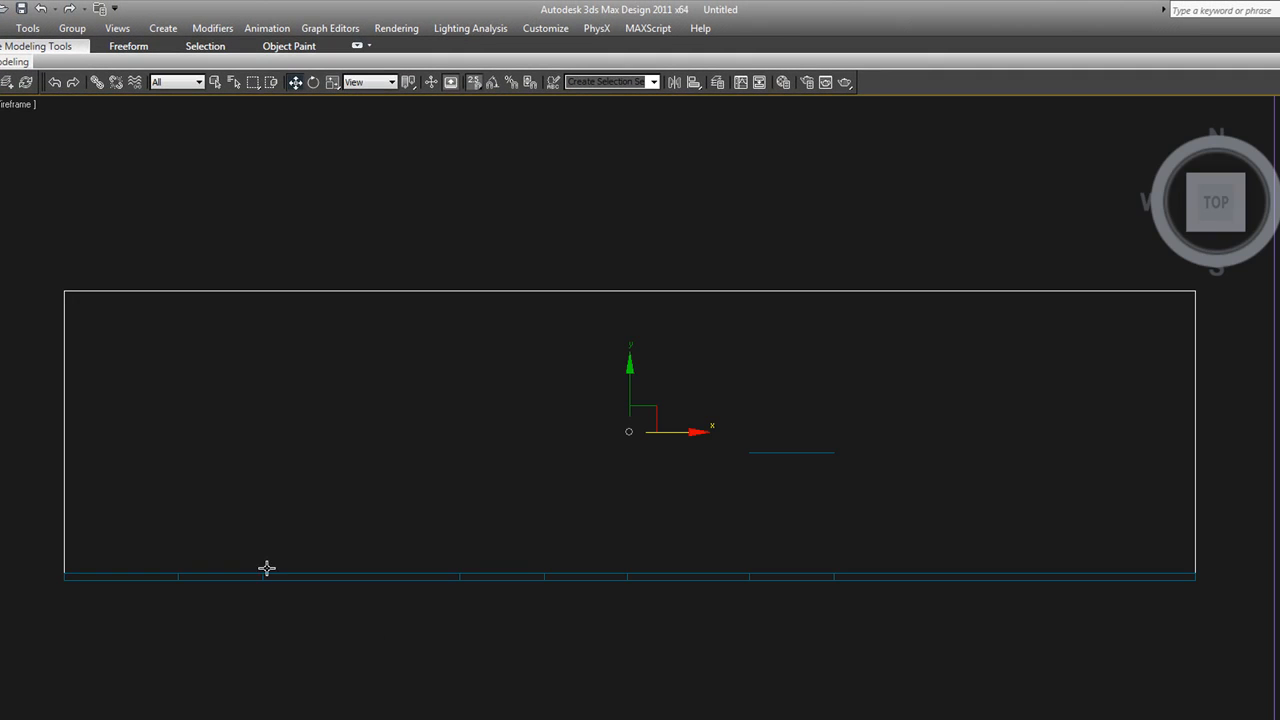
{"action": "left_click_drag", "start_coordinate": [24, 551], "coordinate": [1262, 672]}
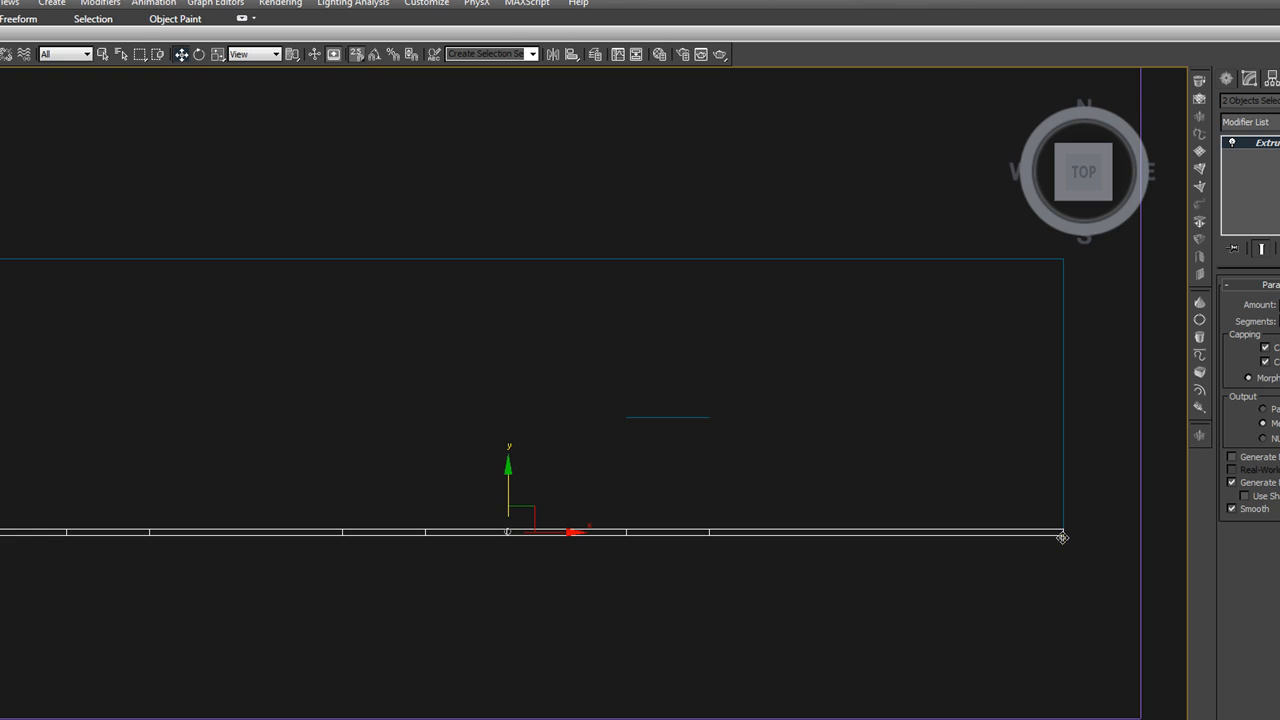
{"action": "left_click", "coordinate": [1063, 607]}
{"action": "scroll", "coordinate": [971, 593], "scroll_direction": "down", "scroll_amount": 3}
{"action": "left_click_drag", "start_coordinate": [972, 597], "coordinate": [926, 518]}
{"action": "middle_click_drag", "start_coordinate": [965, 595], "coordinate": [974, 529], "text": "alt"}
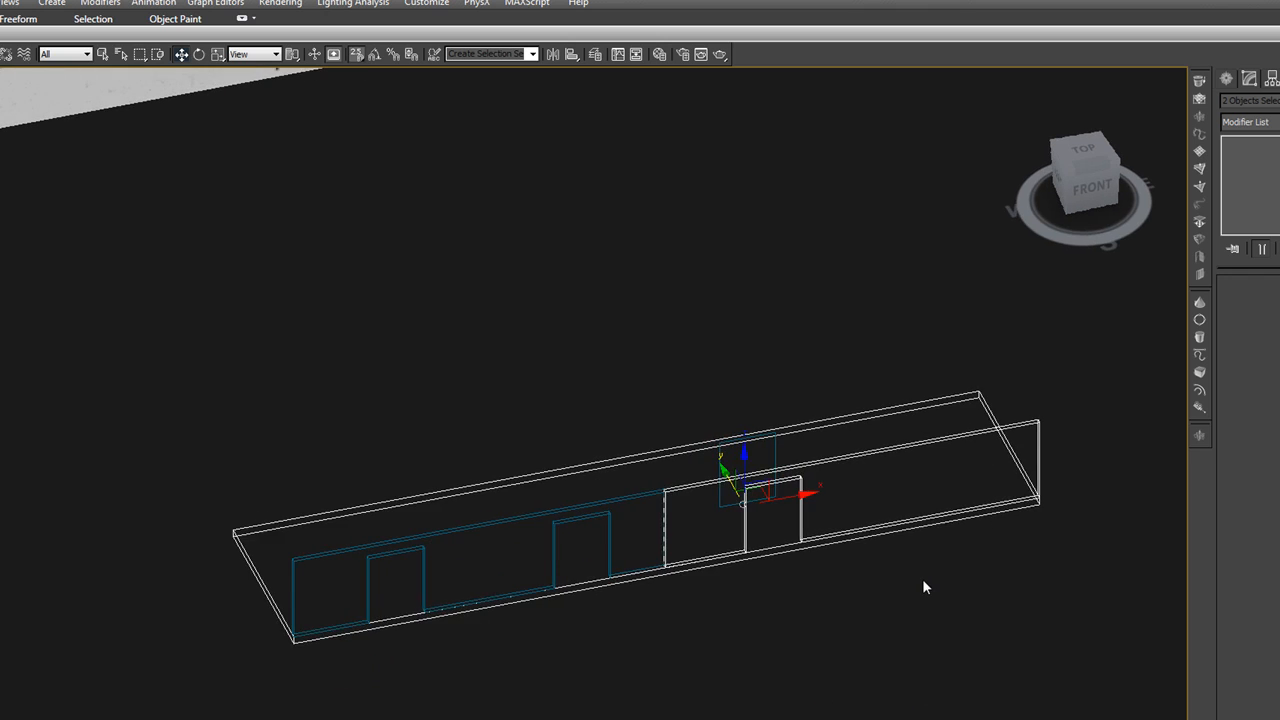
{"action": "key", "text": "F3"}
{"action": "left_click", "coordinate": [896, 591]}
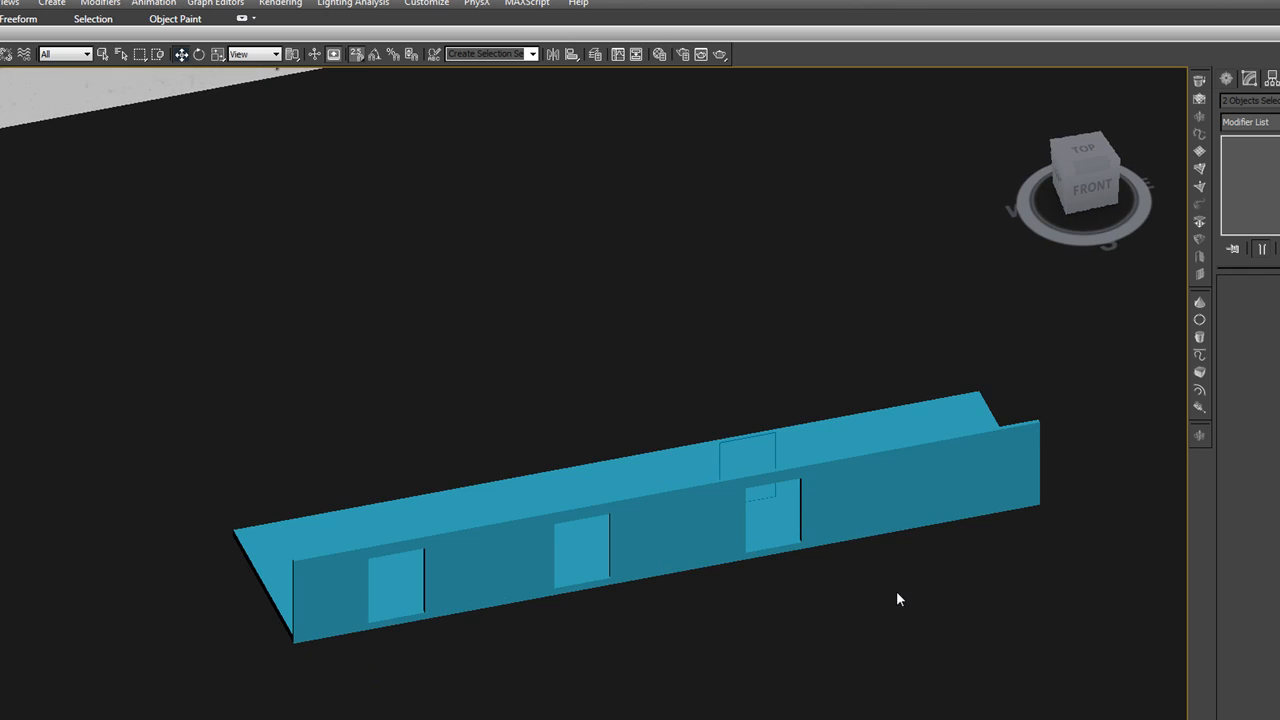
Extend the floor slab's front edge to the outer porch line of the floor plan sketch by moving its two front spline vertices
{"action": "left_click", "coordinate": [773, 549]}
{"action": "key", "text": "t"}
{"action": "scroll", "coordinate": [780, 556], "scroll_direction": "down", "scroll_amount": 5}
{"action": "key", "text": "F4"}
{"action": "key", "text": "F4"}
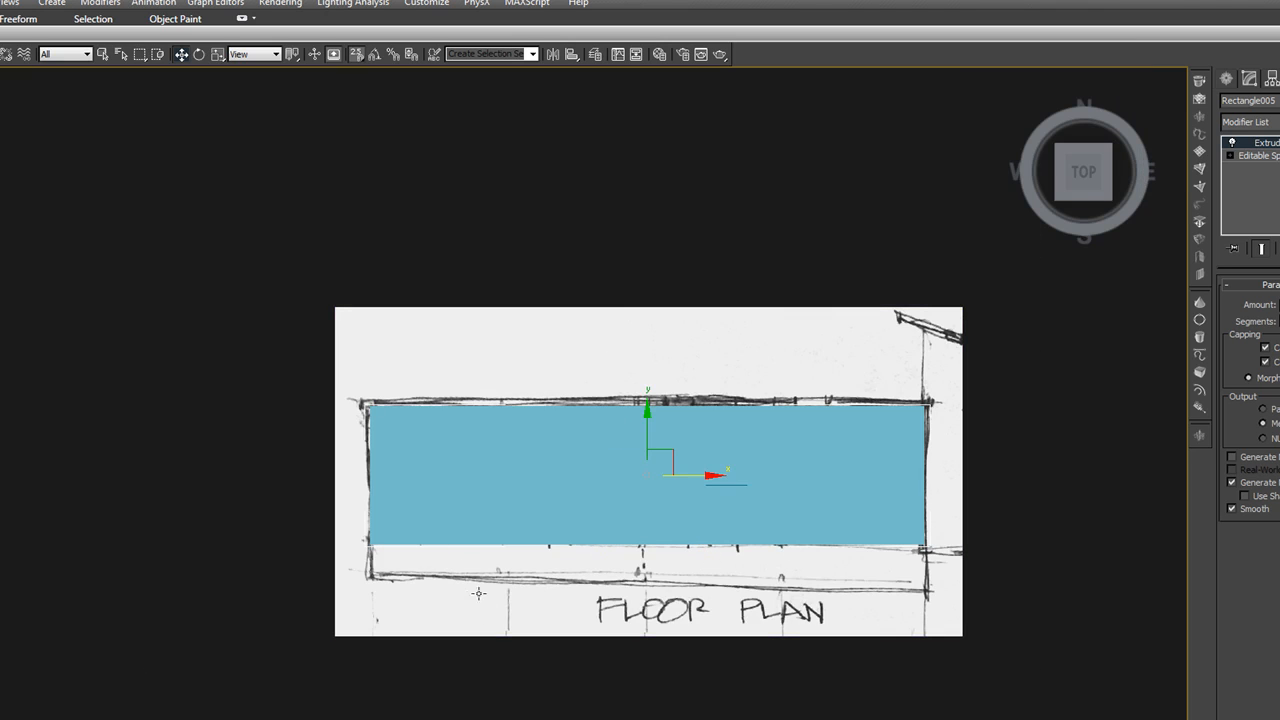
{"action": "middle_click_drag", "start_coordinate": [577, 600], "coordinate": [631, 518], "text": "alt"}
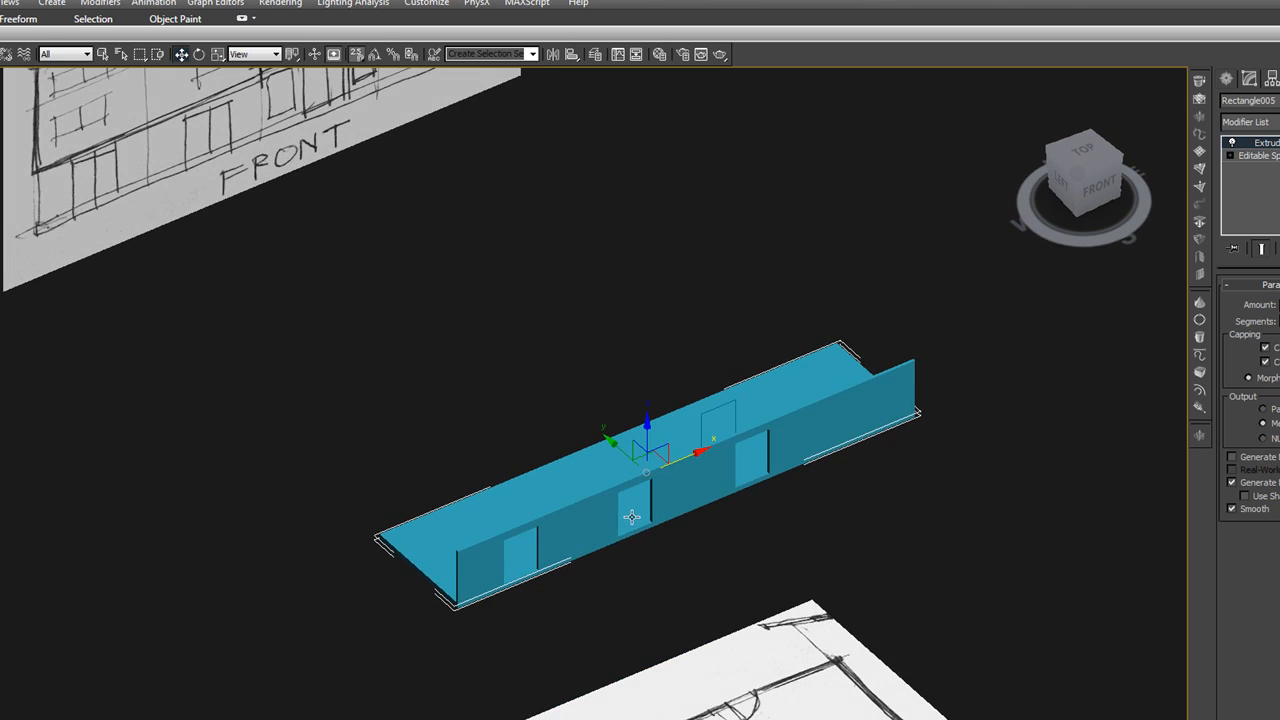
{"action": "key", "text": "t"}
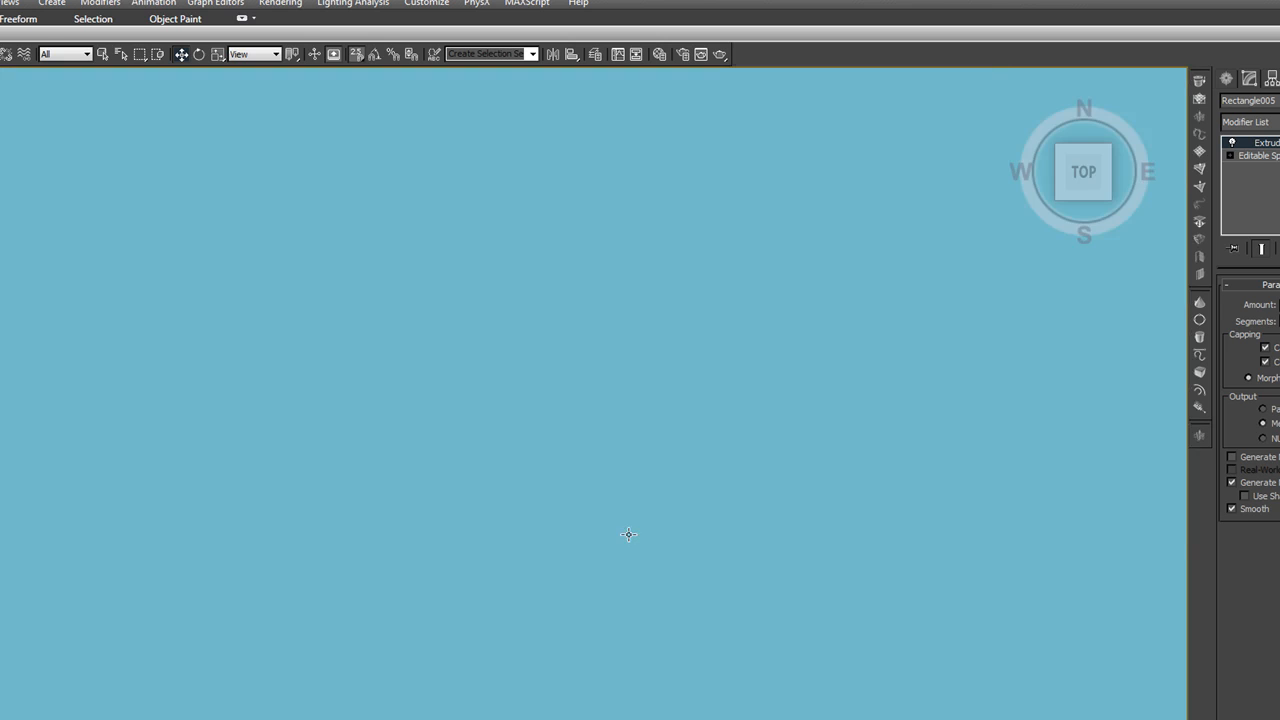
{"action": "scroll", "coordinate": [633, 540], "scroll_direction": "down", "scroll_amount": 2}
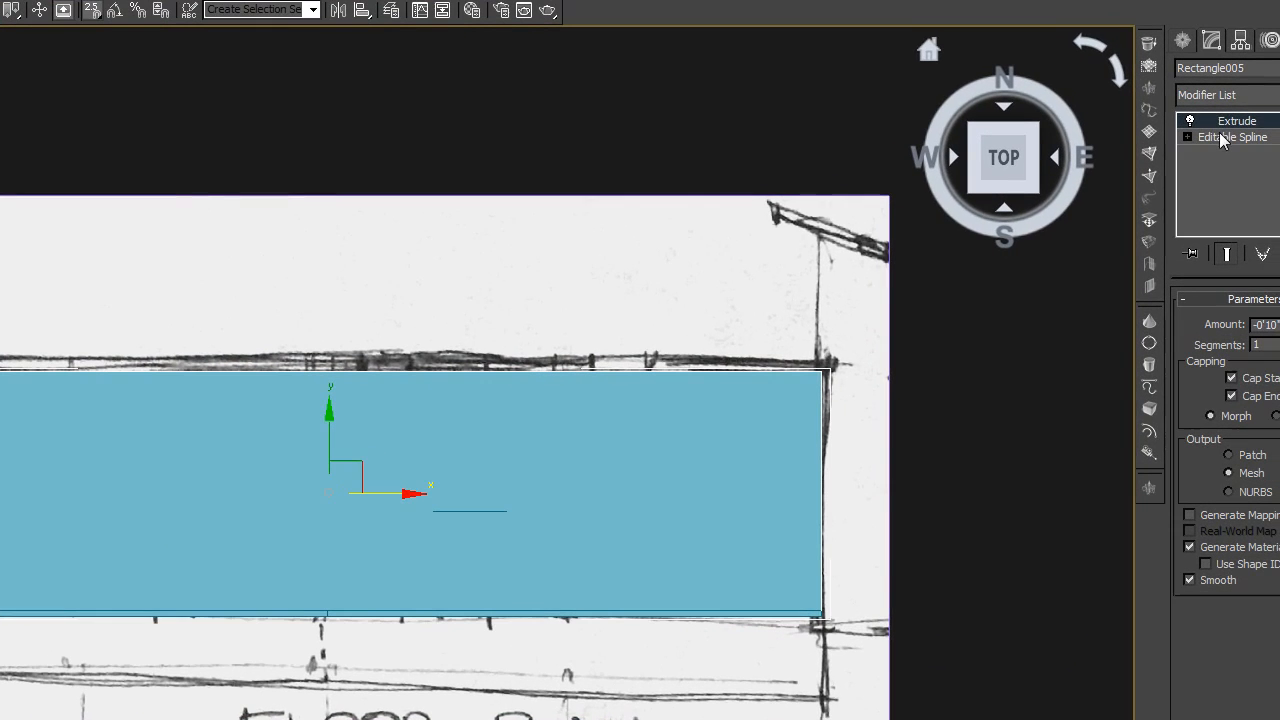
{"action": "left_click", "coordinate": [1187, 137]}
{"action": "left_click", "coordinate": [1216, 152]}
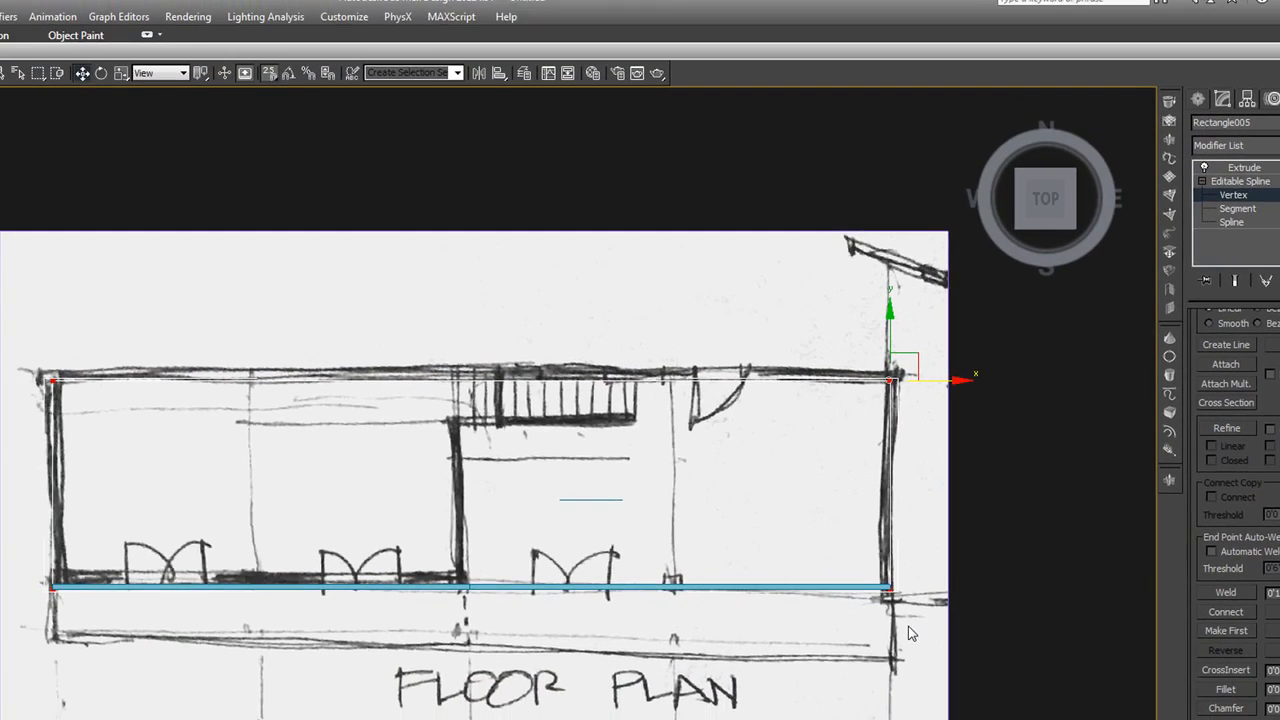
{"action": "left_click_drag", "start_coordinate": [918, 620], "coordinate": [30, 550]}
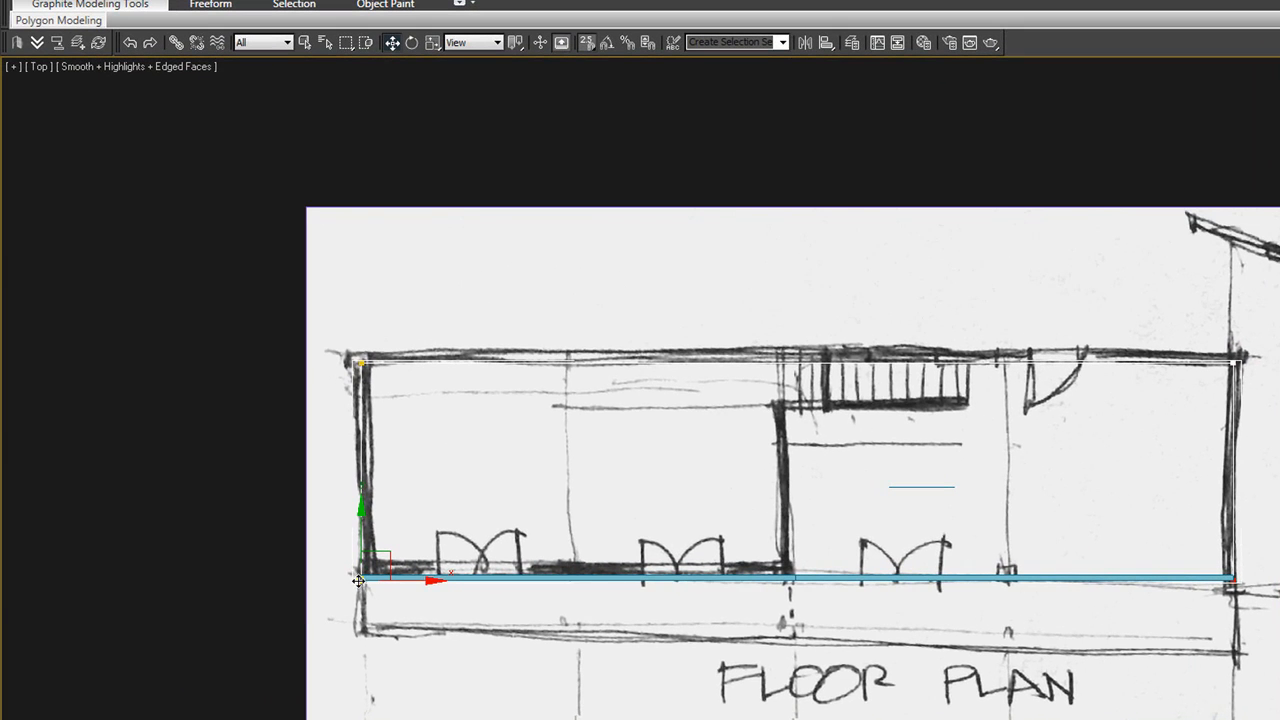
{"action": "left_click_drag", "start_coordinate": [358, 581], "coordinate": [366, 622]}
{"action": "key", "text": "ctrl+z"}
{"action": "left_click_drag", "start_coordinate": [368, 577], "coordinate": [366, 630]}
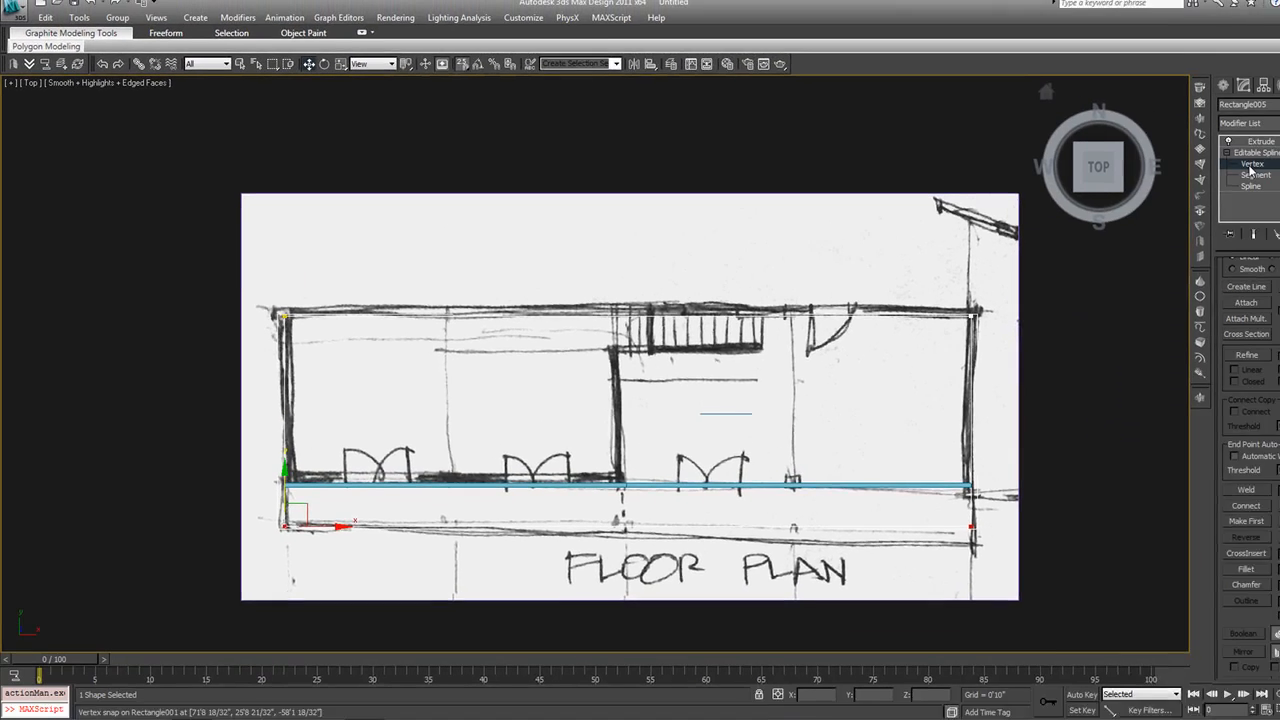
{"action": "left_click", "coordinate": [1192, 153]}
{"action": "left_click", "coordinate": [1187, 143]}
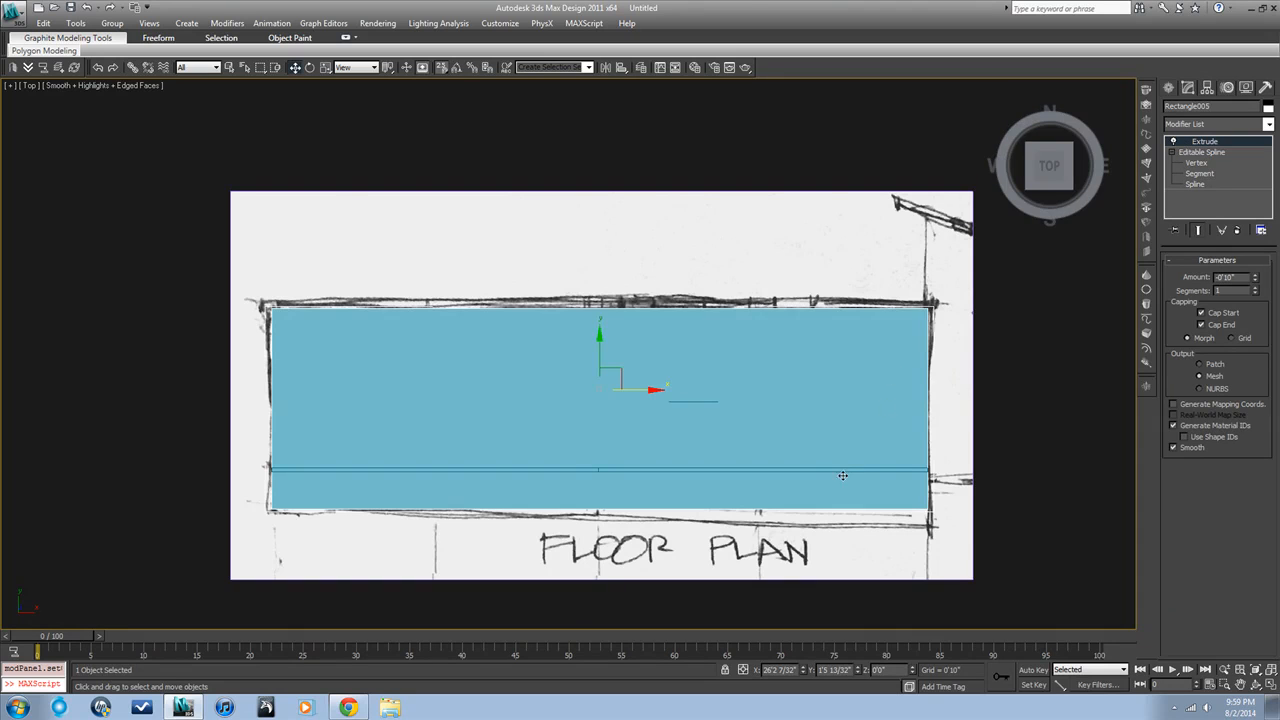
Check the extended slab in 3D and compare the wall openings with the front elevation sketch
{"action": "middle_click_drag", "start_coordinate": [836, 472], "coordinate": [888, 394], "text": "alt"}
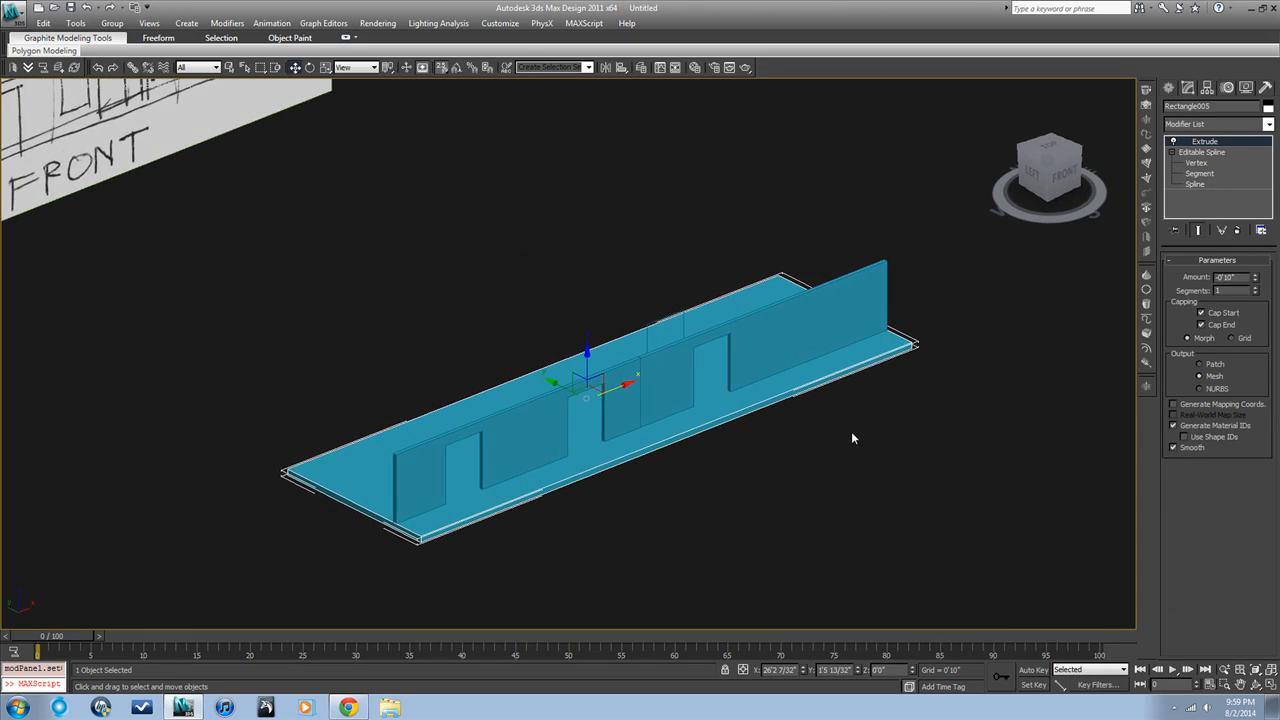
{"action": "left_click", "coordinate": [851, 432]}
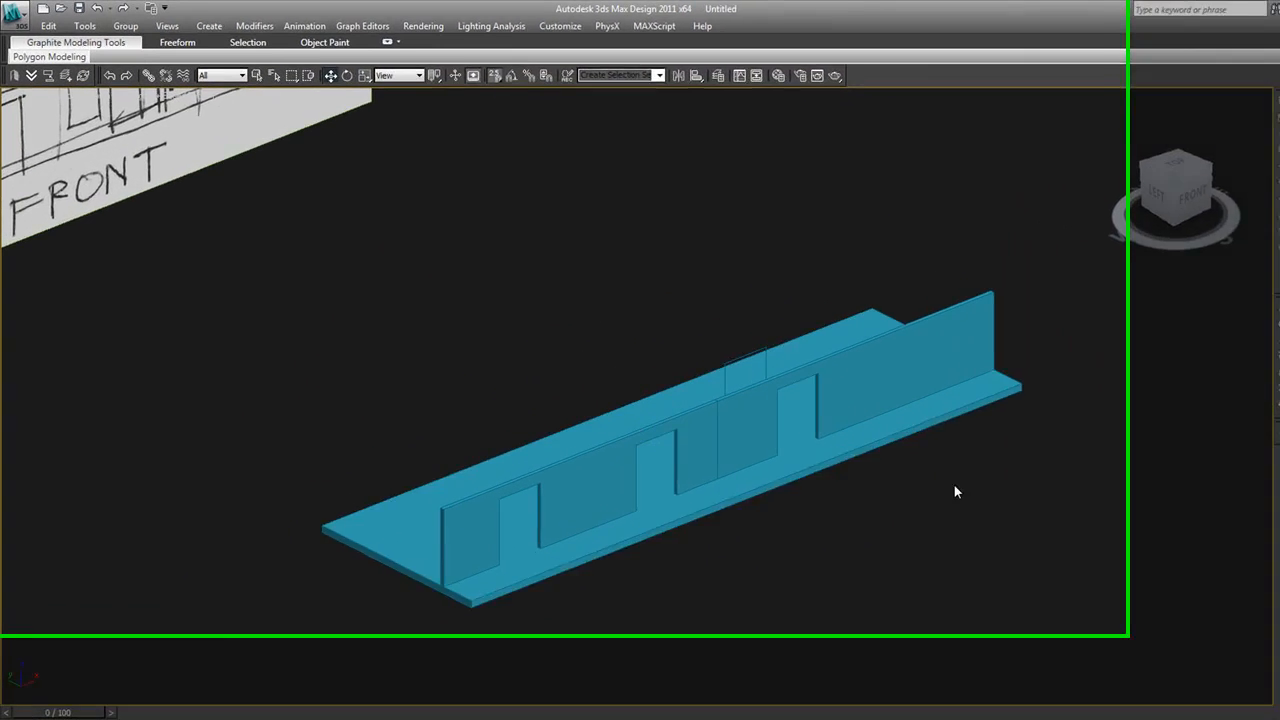
{"action": "left_click", "coordinate": [901, 401]}
{"action": "key", "text": "t"}
{"action": "key", "text": "z"}
{"action": "key", "text": "f"}
{"action": "scroll", "coordinate": [1003, 517], "scroll_direction": "down", "scroll_amount": 5}
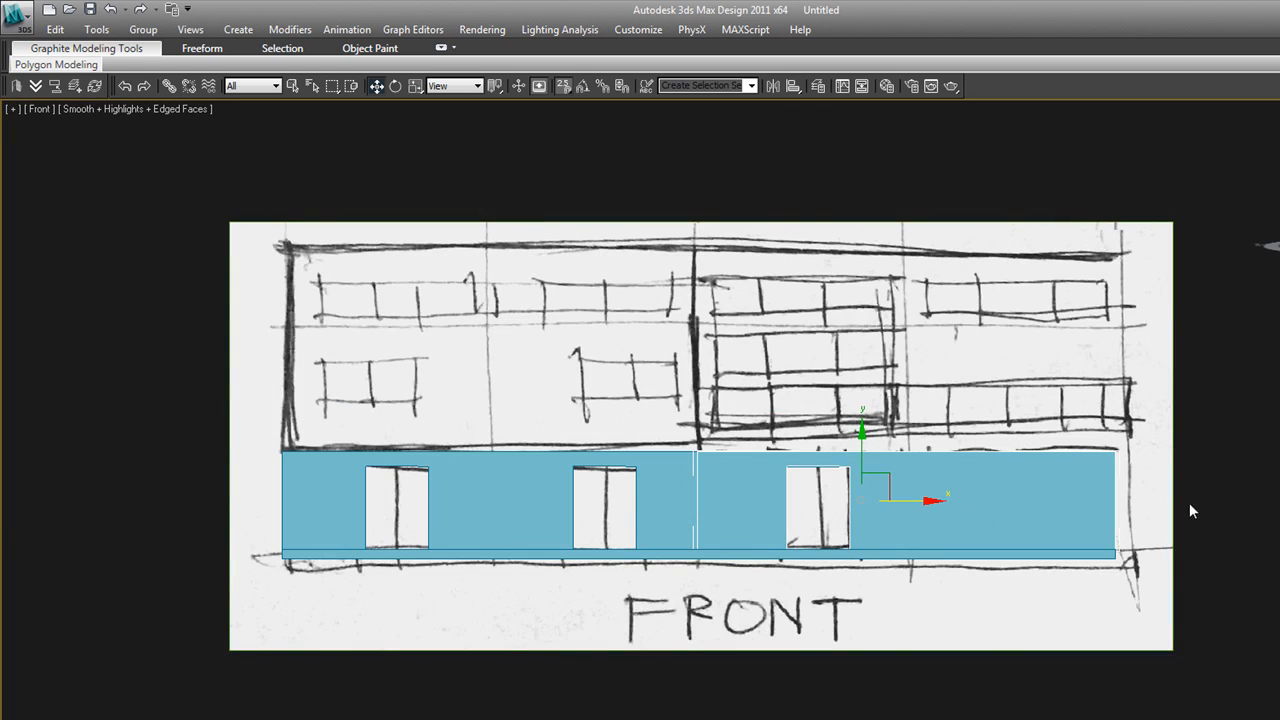
{"action": "left_click", "coordinate": [1225, 501]}
{"action": "scroll", "coordinate": [700, 528], "scroll_direction": "up", "scroll_amount": 2}
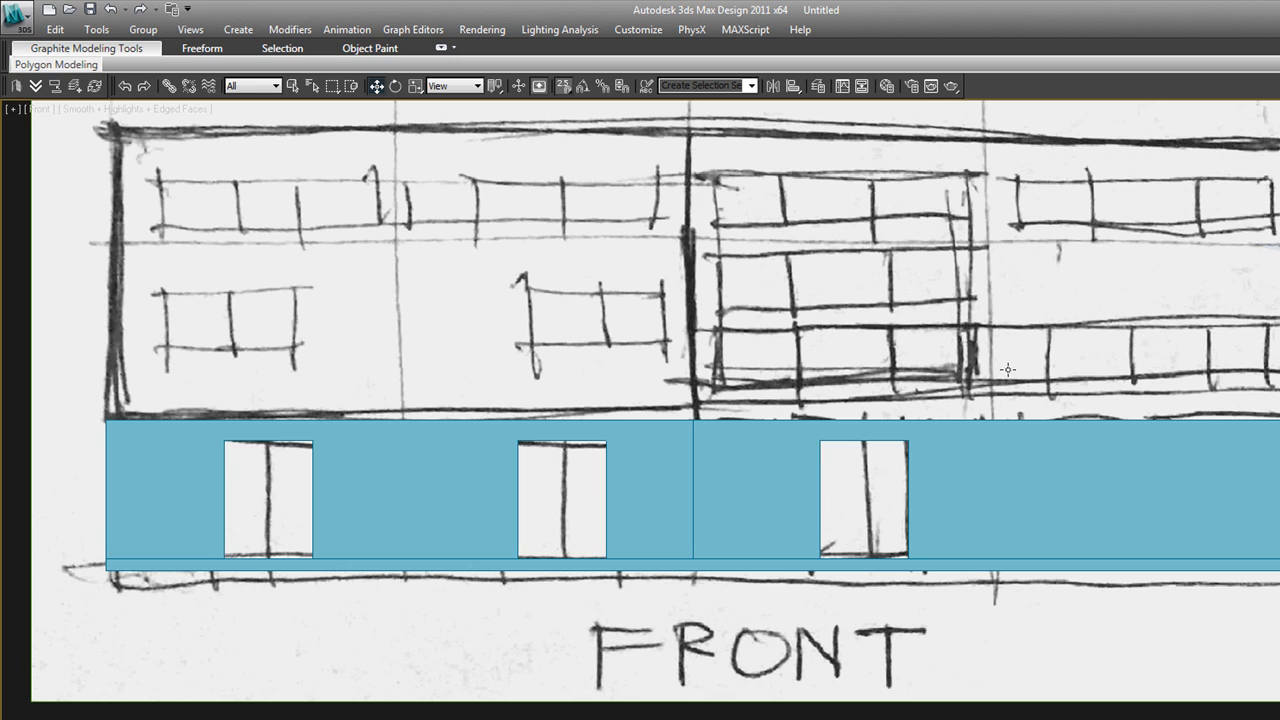
{"action": "key", "text": "F3"}
{"action": "key", "text": "F3"}
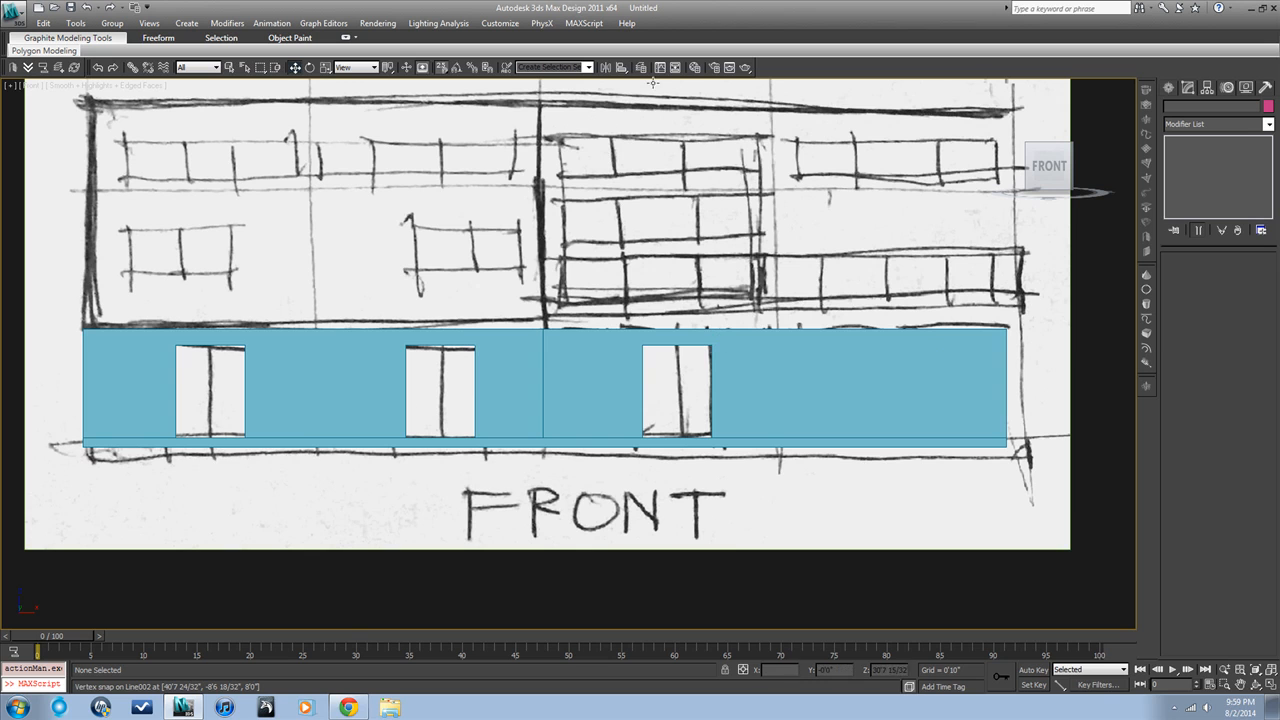
Hide the frontElevRef layer in the layer manager
{"action": "left_click", "coordinate": [641, 67]}
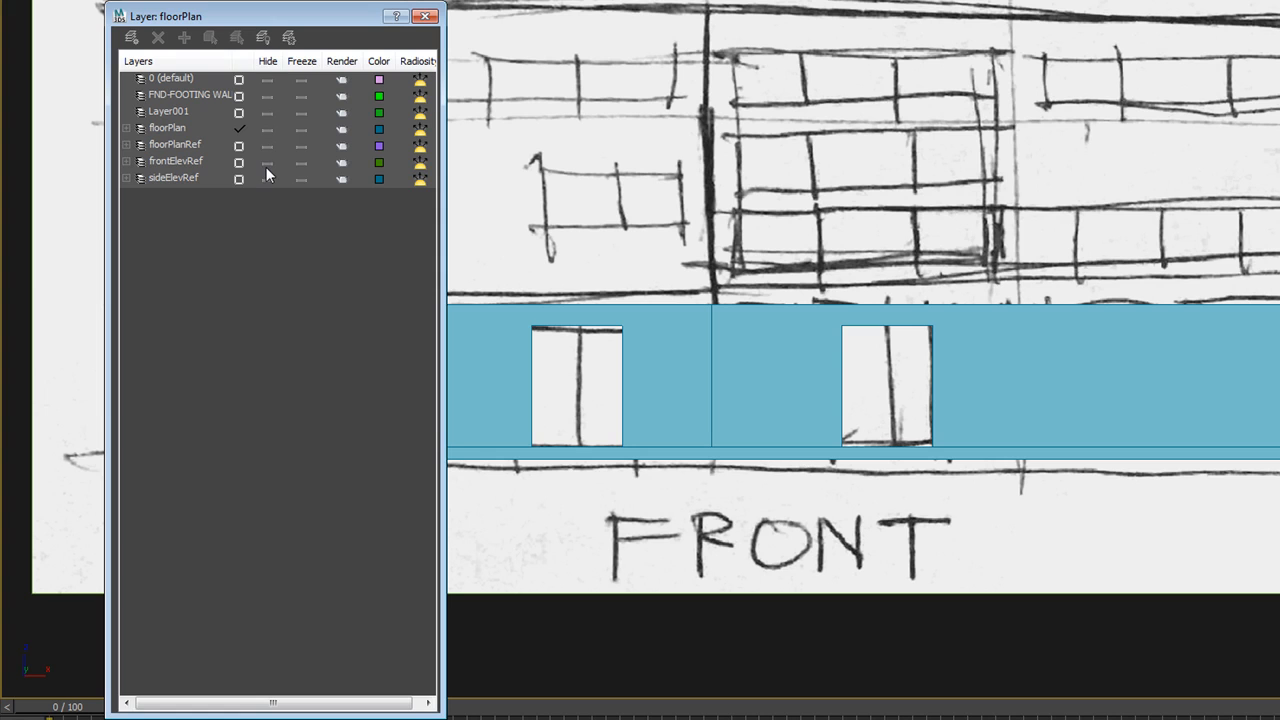
{"action": "left_click", "coordinate": [266, 164]}
{"action": "left_click", "coordinate": [266, 164]}
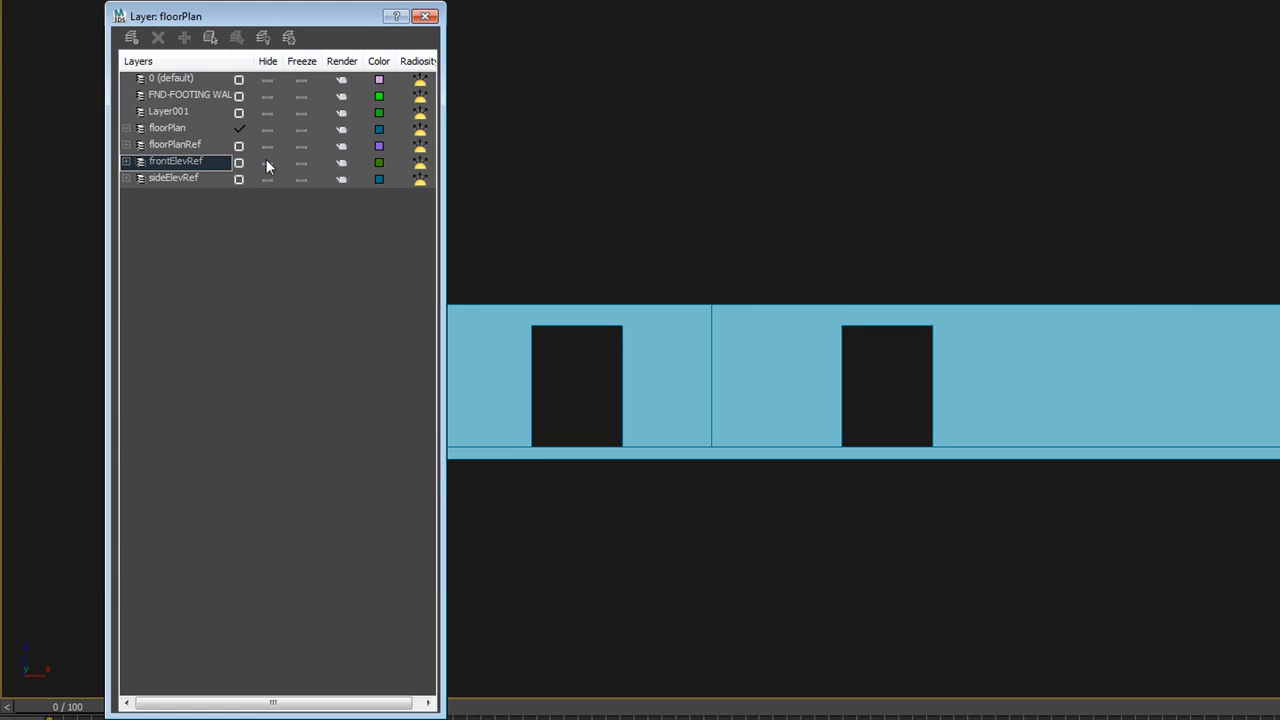
{"action": "left_click", "coordinate": [266, 159]}
{"action": "left_click", "coordinate": [266, 162]}
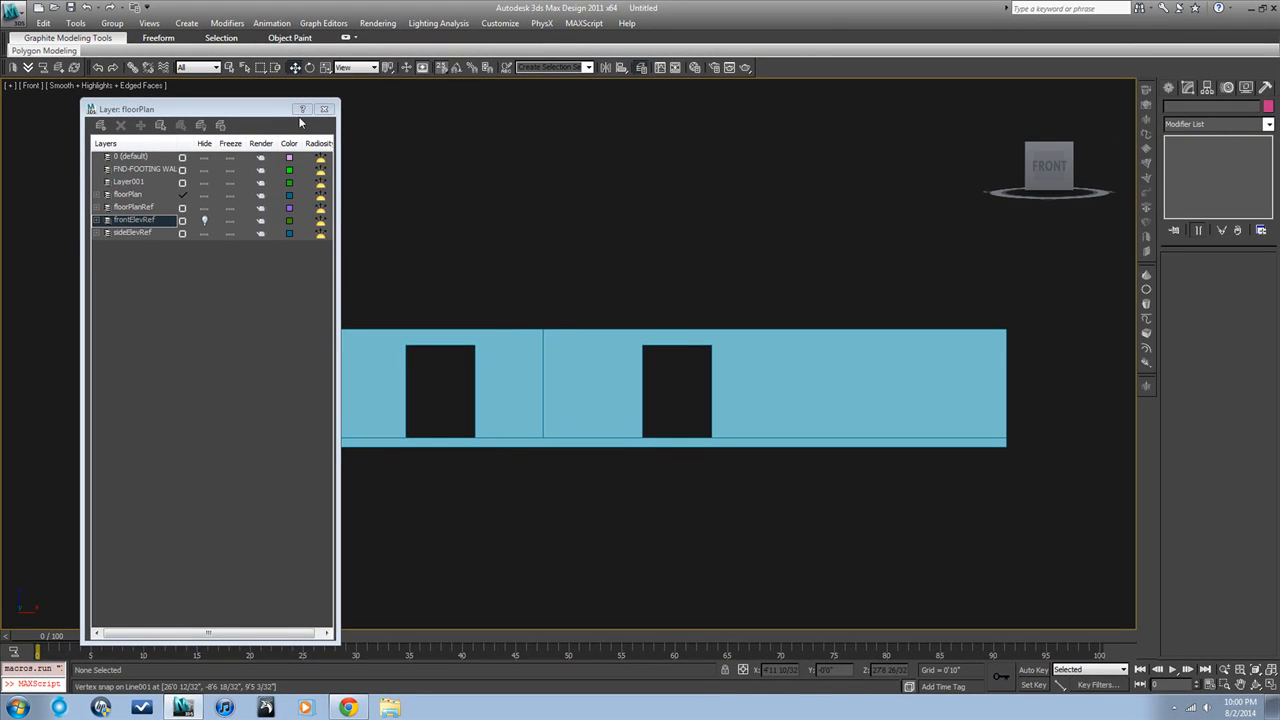
{"action": "left_click", "coordinate": [325, 109]}
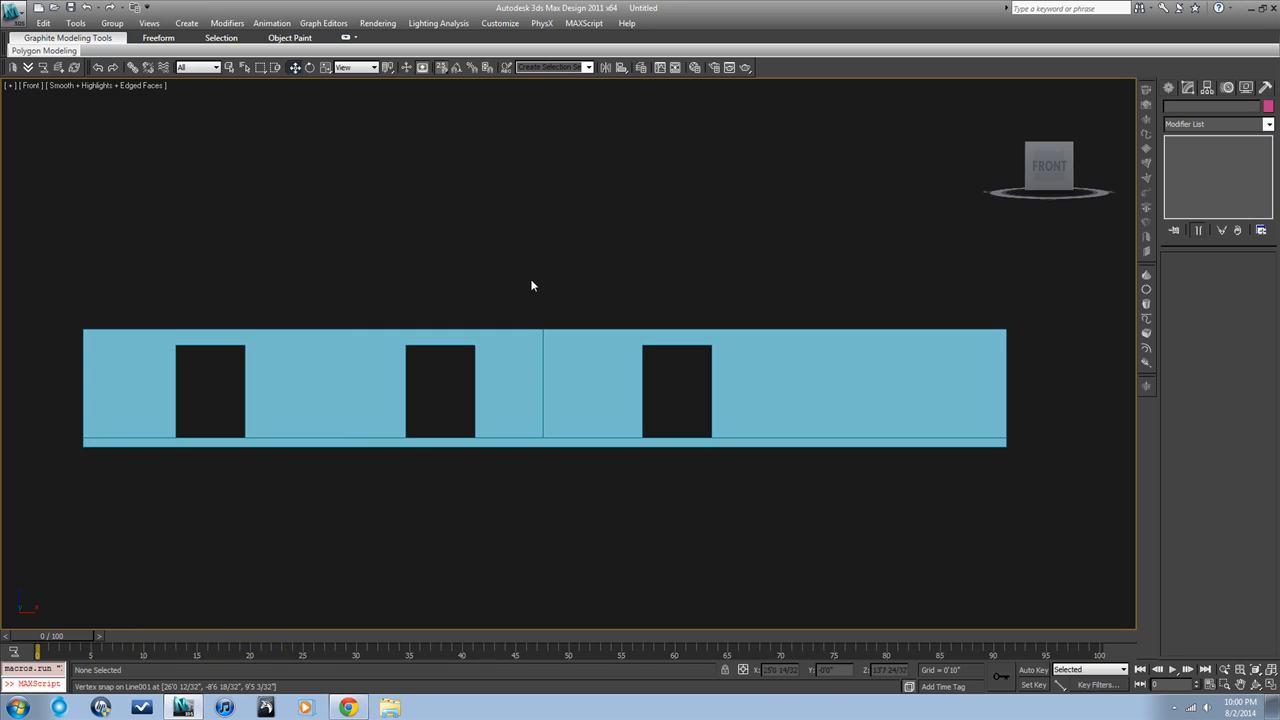
Draw a rectangle spline from corner to corner over the third door opening in the front wireframe view
{"action": "key", "text": "F3"}
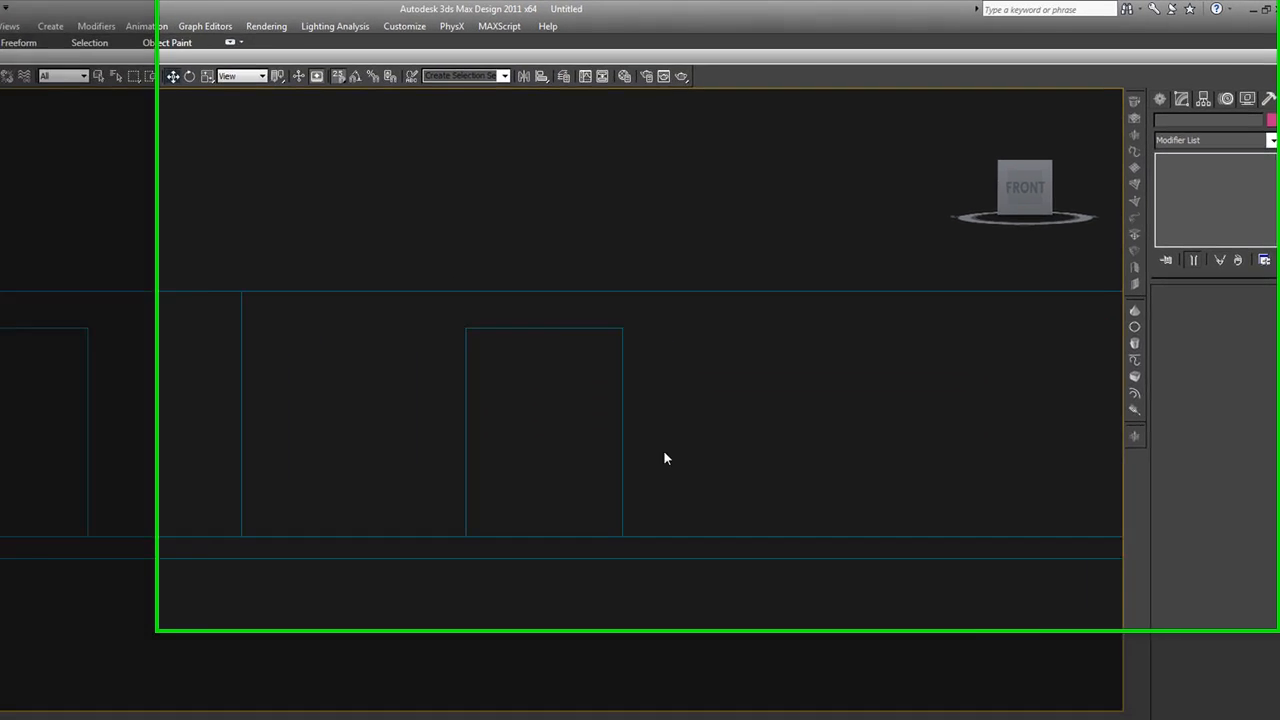
{"action": "left_click", "coordinate": [1150, 115]}
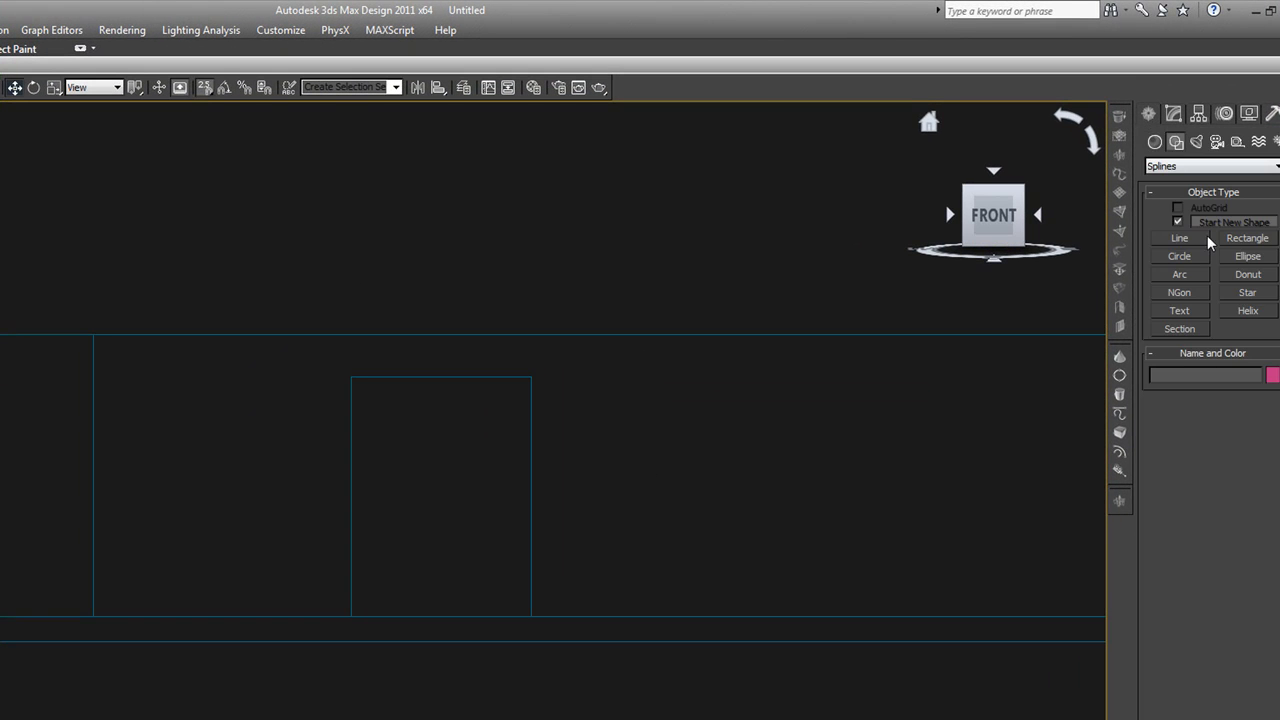
{"action": "left_click", "coordinate": [1245, 238]}
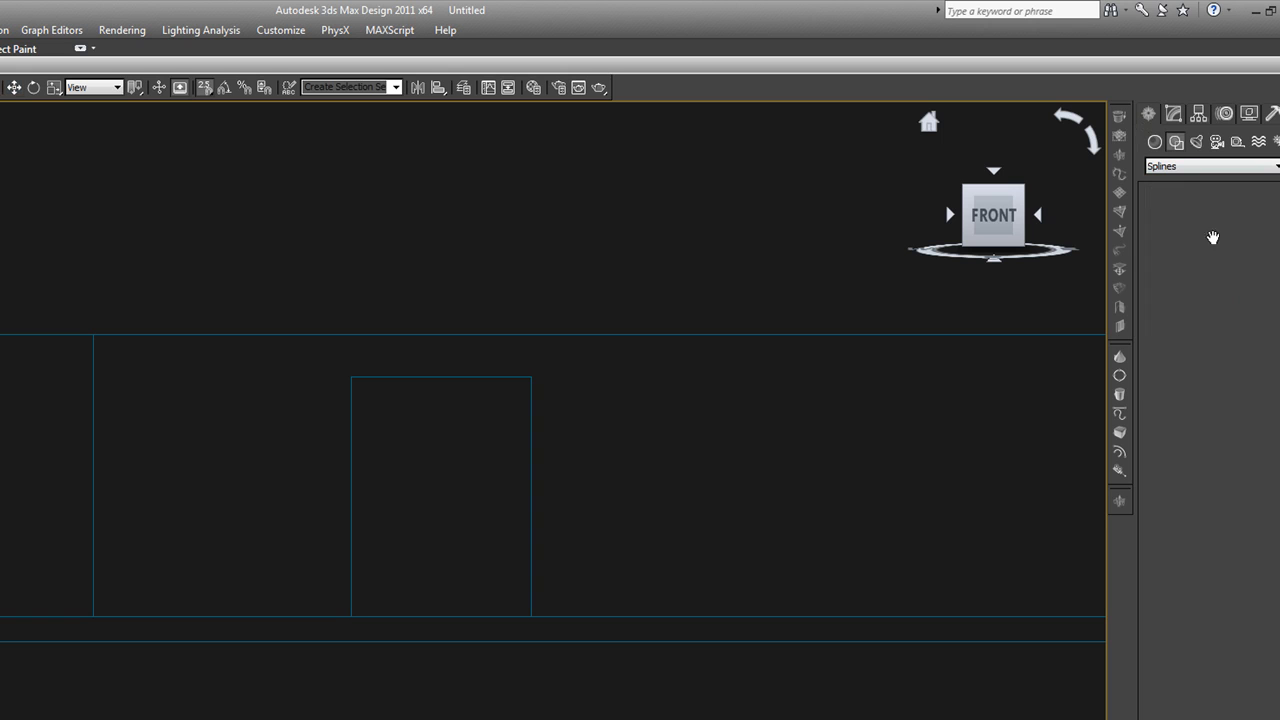
{"action": "left_click_drag", "start_coordinate": [355, 612], "coordinate": [532, 380]}
{"action": "right_click", "coordinate": [504, 537]}
Convert the new rectangle to an Editable Poly
{"action": "right_click", "coordinate": [504, 535]}
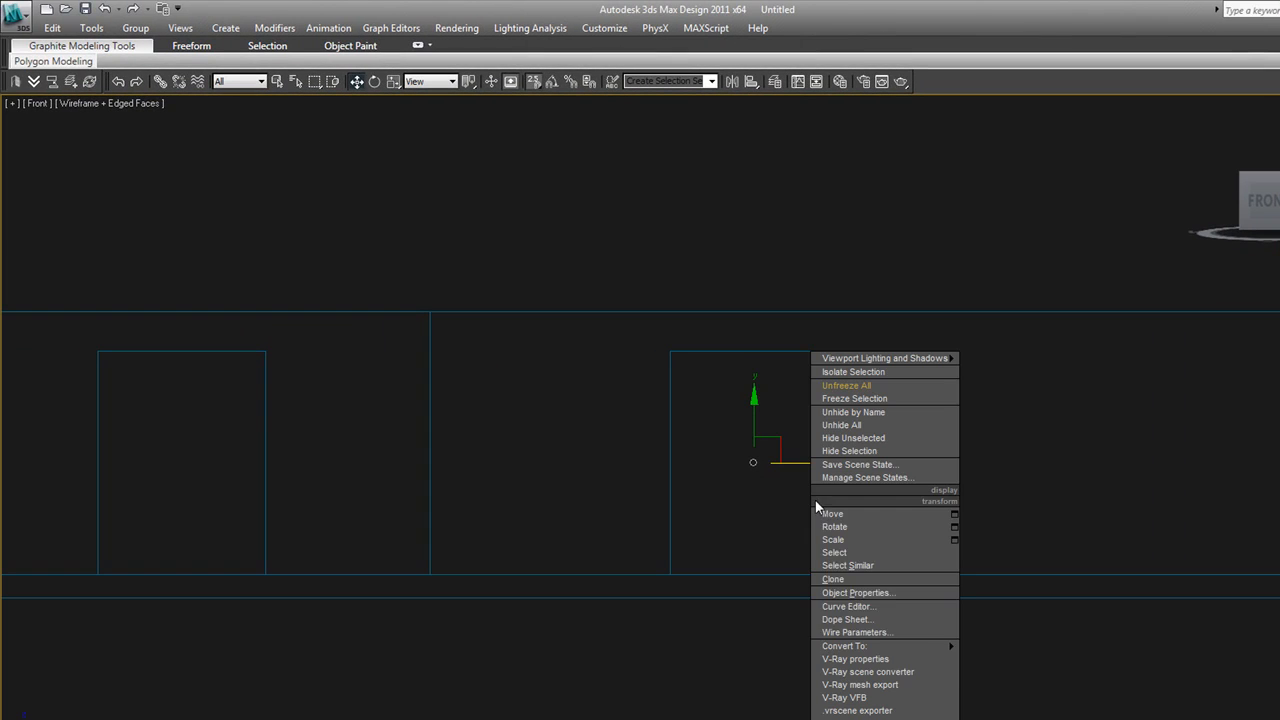
{"action": "mouse_move", "coordinate": [870, 649]}
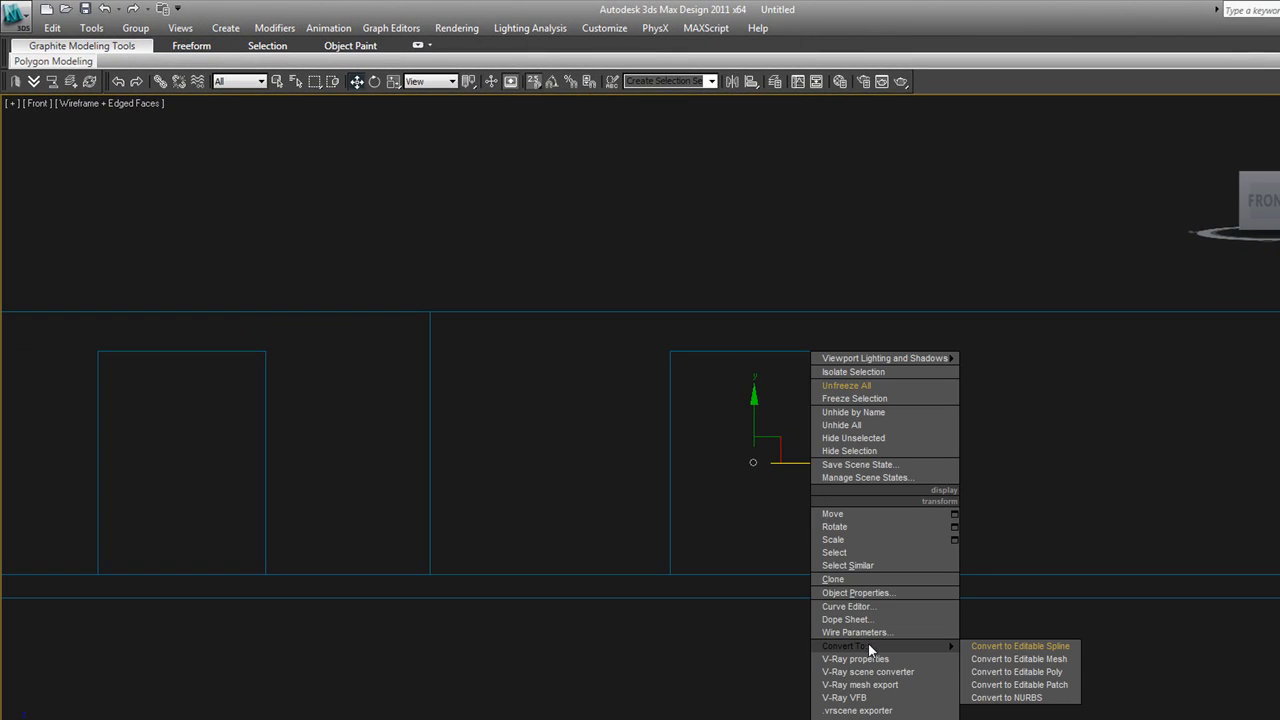
{"action": "left_click", "coordinate": [1008, 672]}
Move the door panel forward along the Y axis into the third door opening of the front wall
{"action": "middle_click_drag", "start_coordinate": [843, 589], "coordinate": [890, 626], "text": "alt"}
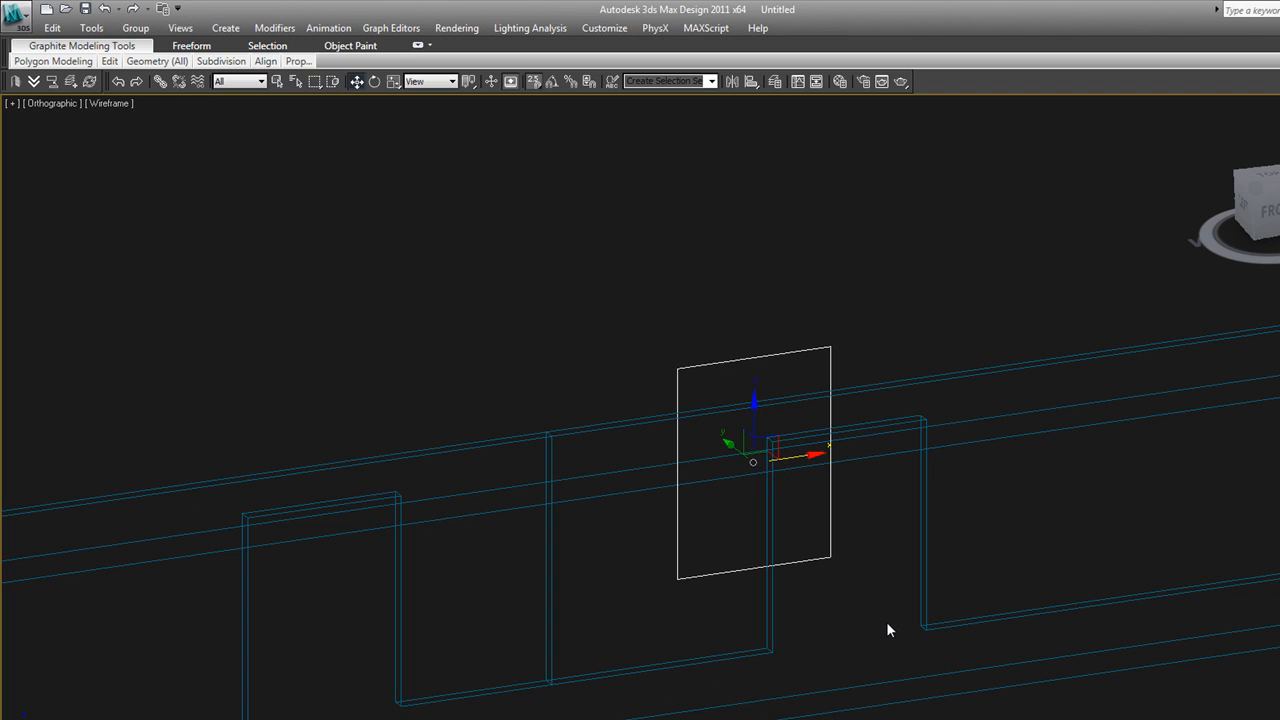
{"action": "key", "text": "F3"}
{"action": "key", "text": "F4"}
{"action": "left_click", "coordinate": [841, 325]}
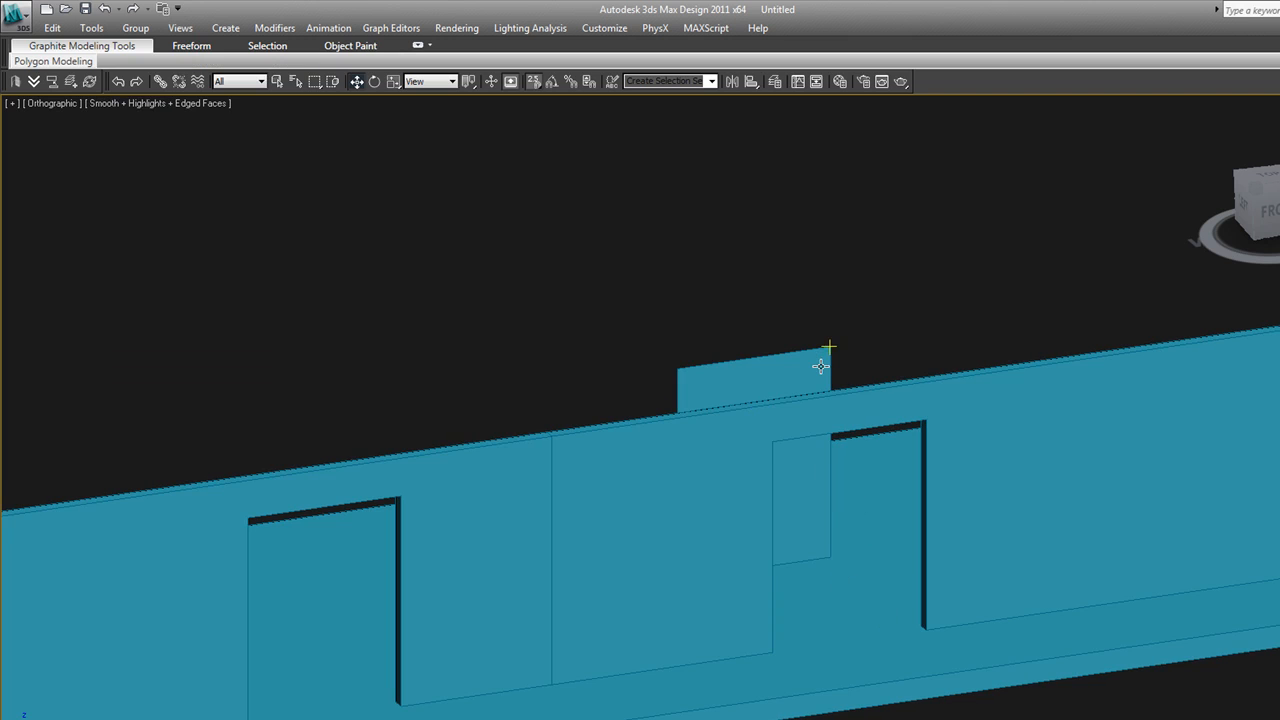
{"action": "left_click", "coordinate": [820, 366]}
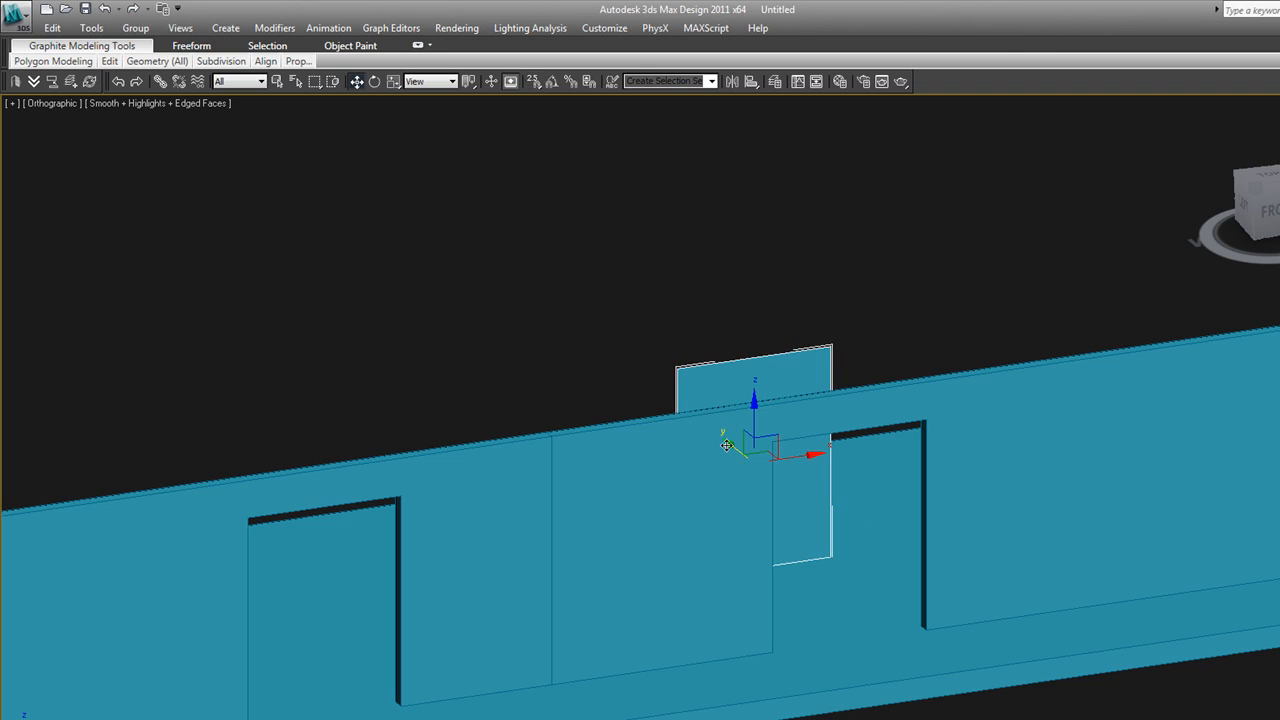
{"action": "left_click_drag", "start_coordinate": [743, 450], "coordinate": [795, 541]}
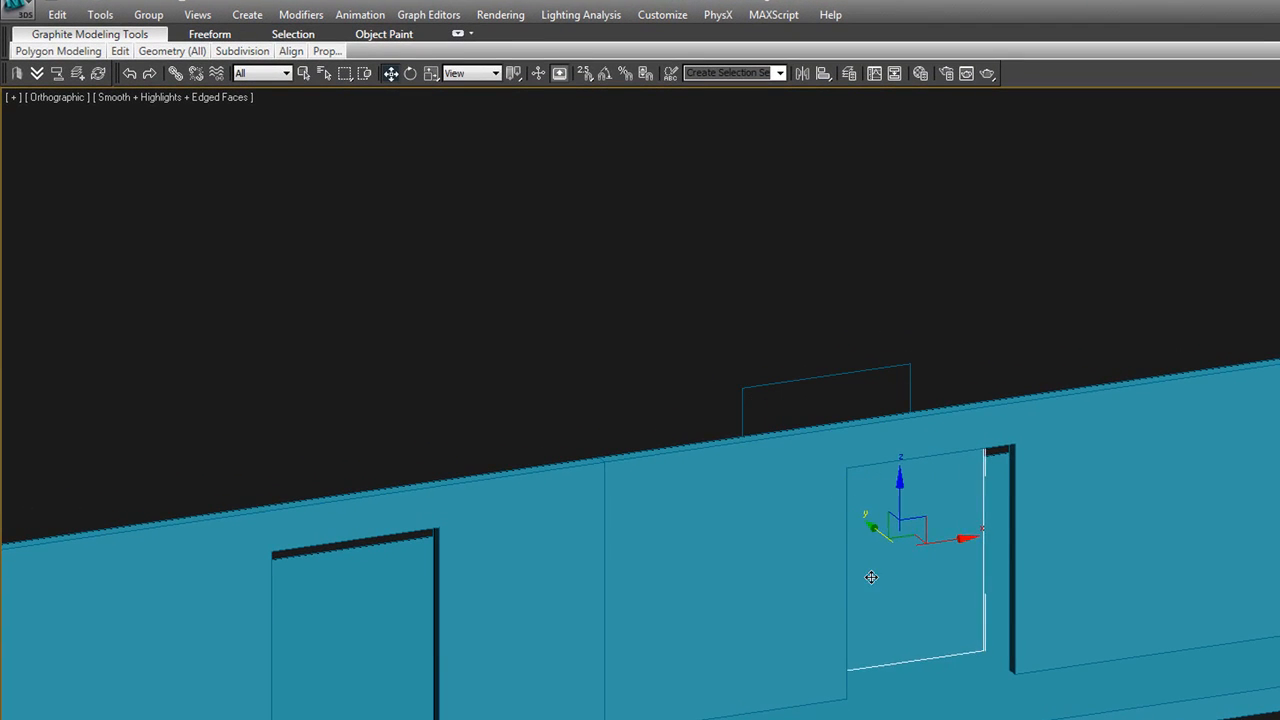
{"action": "left_click_drag", "start_coordinate": [871, 577], "coordinate": [900, 623]}
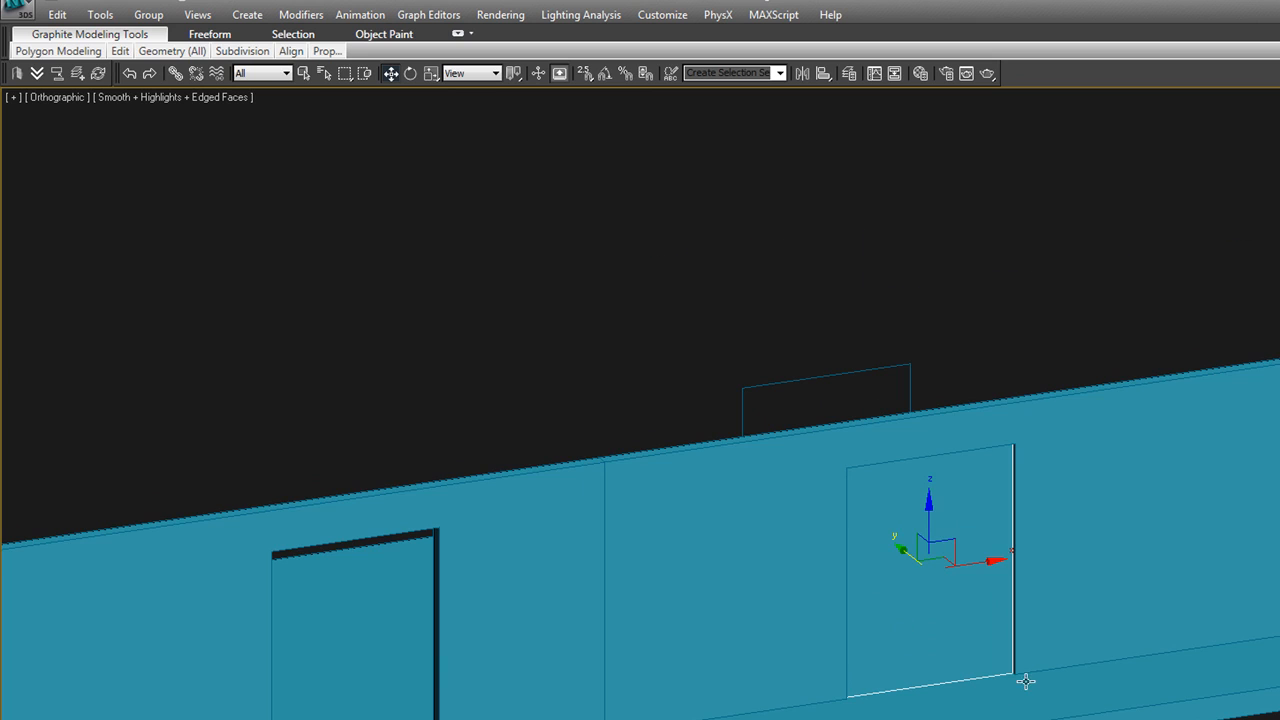
{"action": "scroll", "coordinate": [1025, 681], "scroll_direction": "up", "scroll_amount": 5}
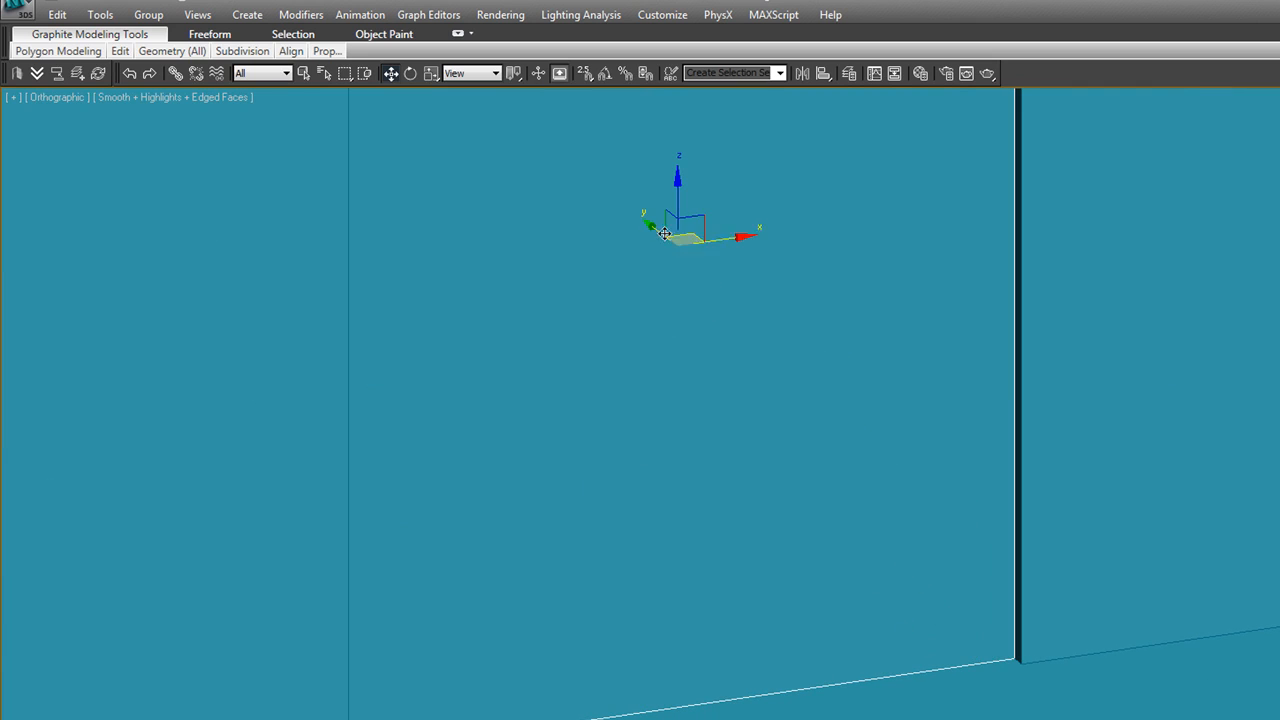
{"action": "left_click_drag", "start_coordinate": [651, 225], "coordinate": [652, 230]}
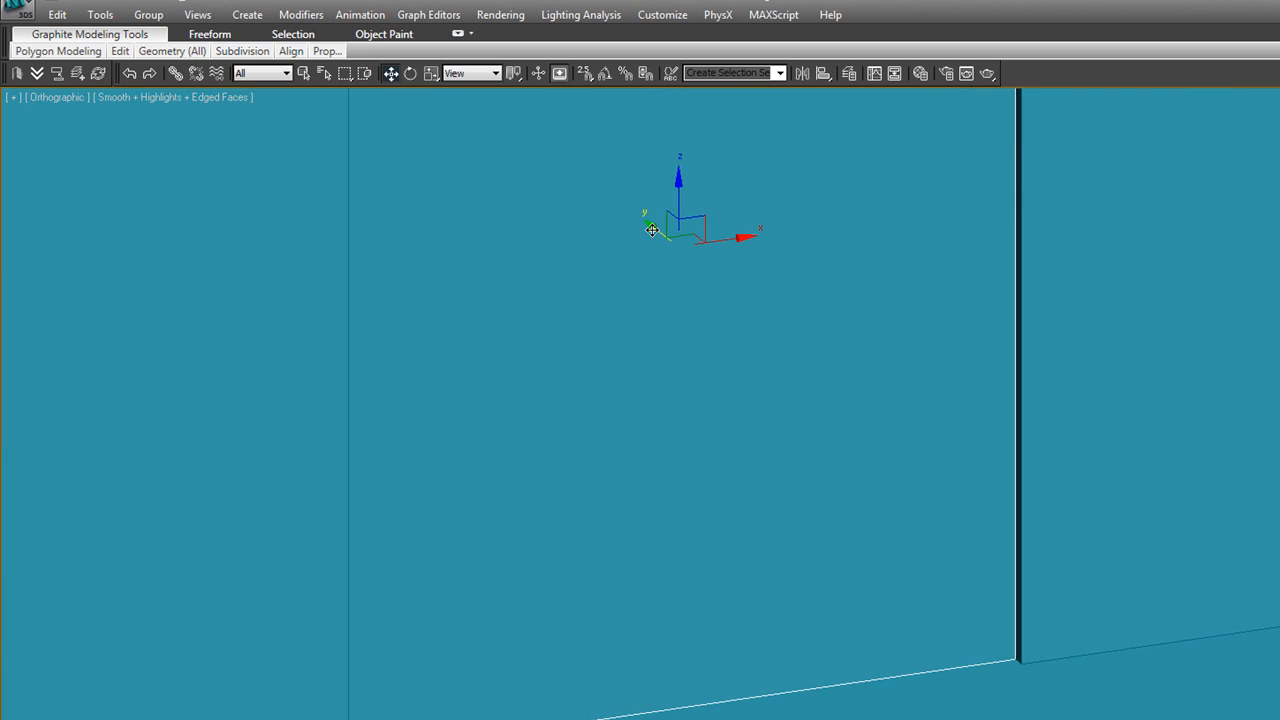
Switch to 3D snapping, lock the selection and snap the door panel's lower corner to the outer corner of the opening
{"action": "left_click_drag", "start_coordinate": [587, 75], "coordinate": [587, 133]}
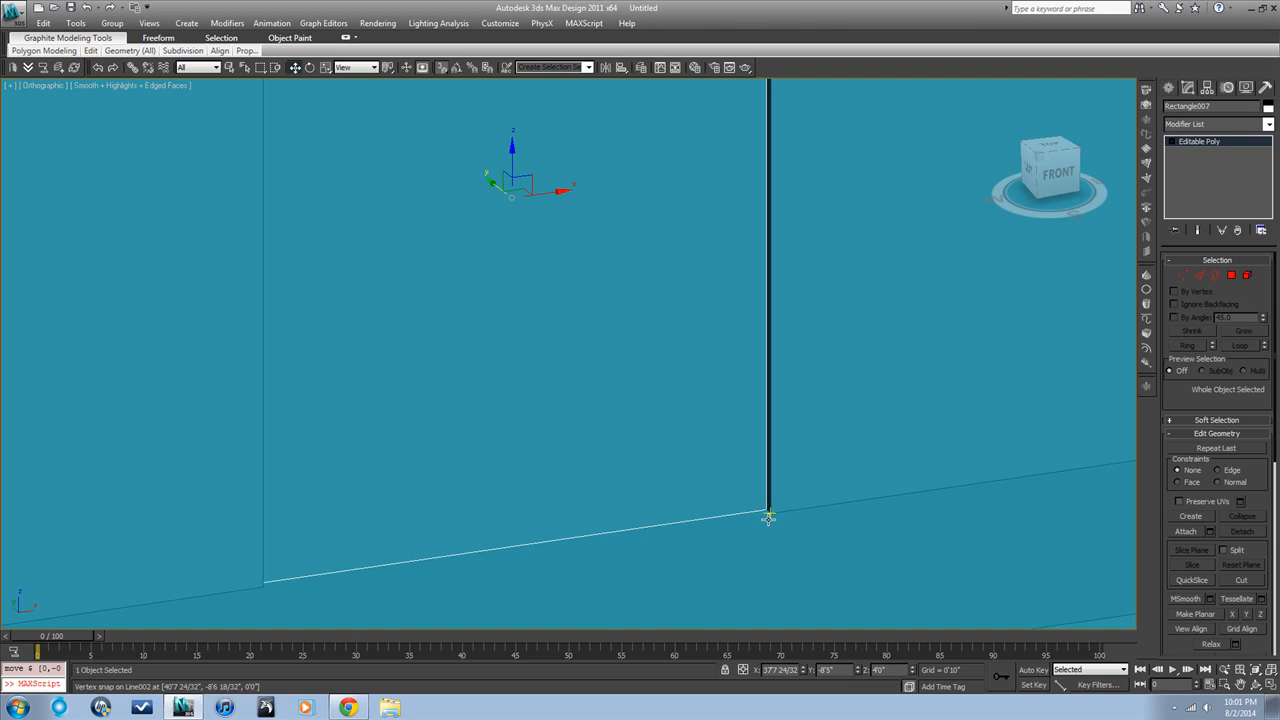
{"action": "scroll", "coordinate": [768, 519], "scroll_direction": "up", "scroll_amount": 2}
{"action": "middle_click_drag", "start_coordinate": [768, 519], "coordinate": [744, 510]}
{"action": "scroll", "coordinate": [743, 509], "scroll_direction": "up", "scroll_amount": 2}
{"action": "key", "text": "space"}
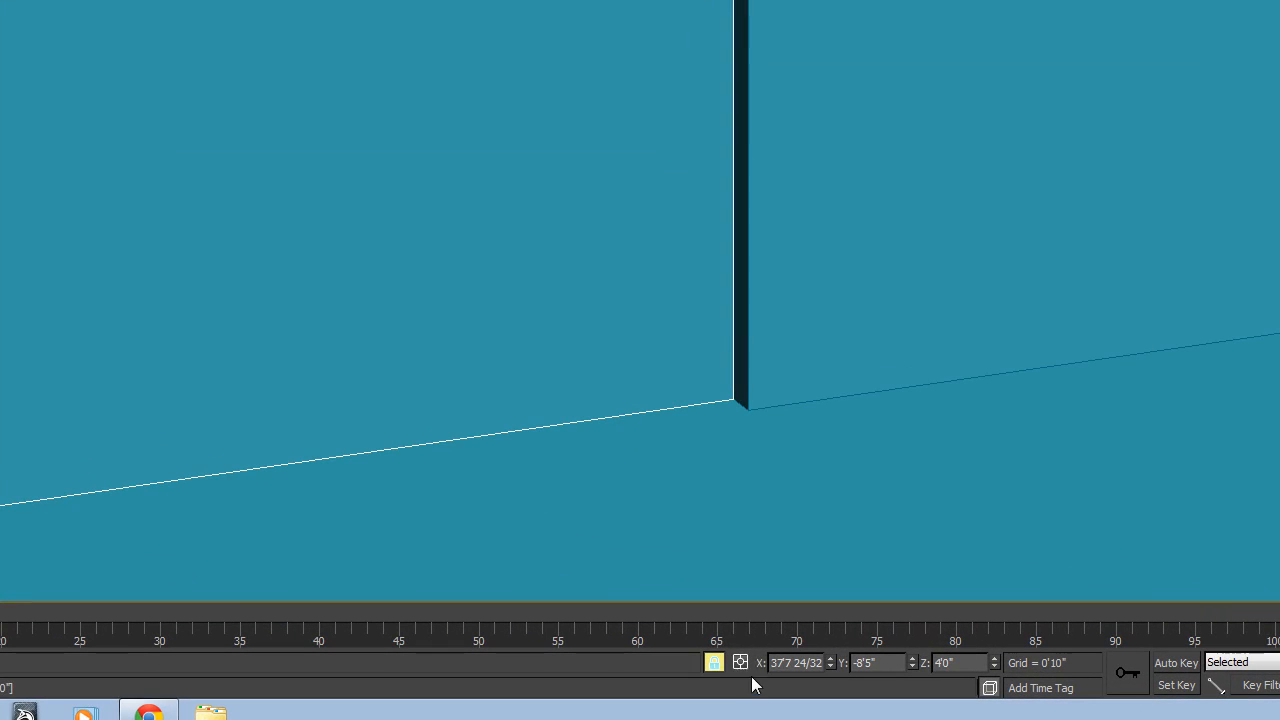
{"action": "left_click_drag", "start_coordinate": [737, 400], "coordinate": [747, 408]}
{"action": "scroll", "coordinate": [746, 403], "scroll_direction": "down", "scroll_amount": 6}
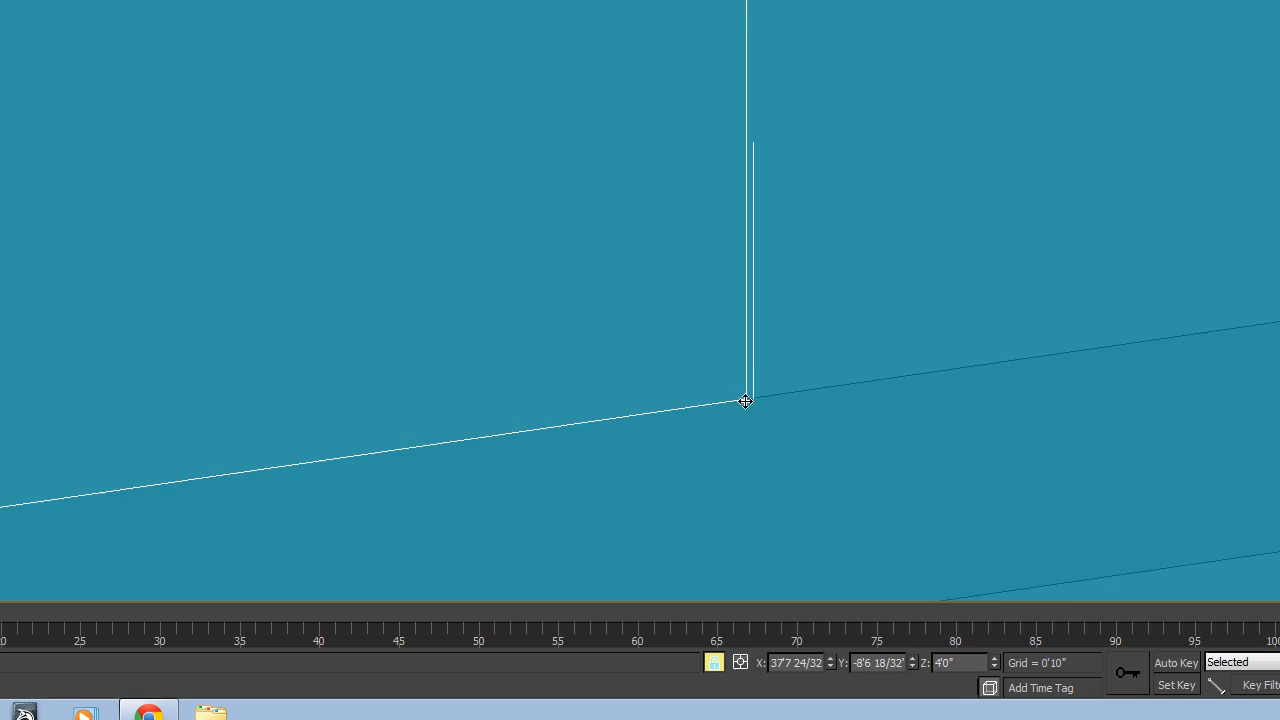
{"action": "scroll", "coordinate": [759, 431], "scroll_direction": "down", "scroll_amount": 3}
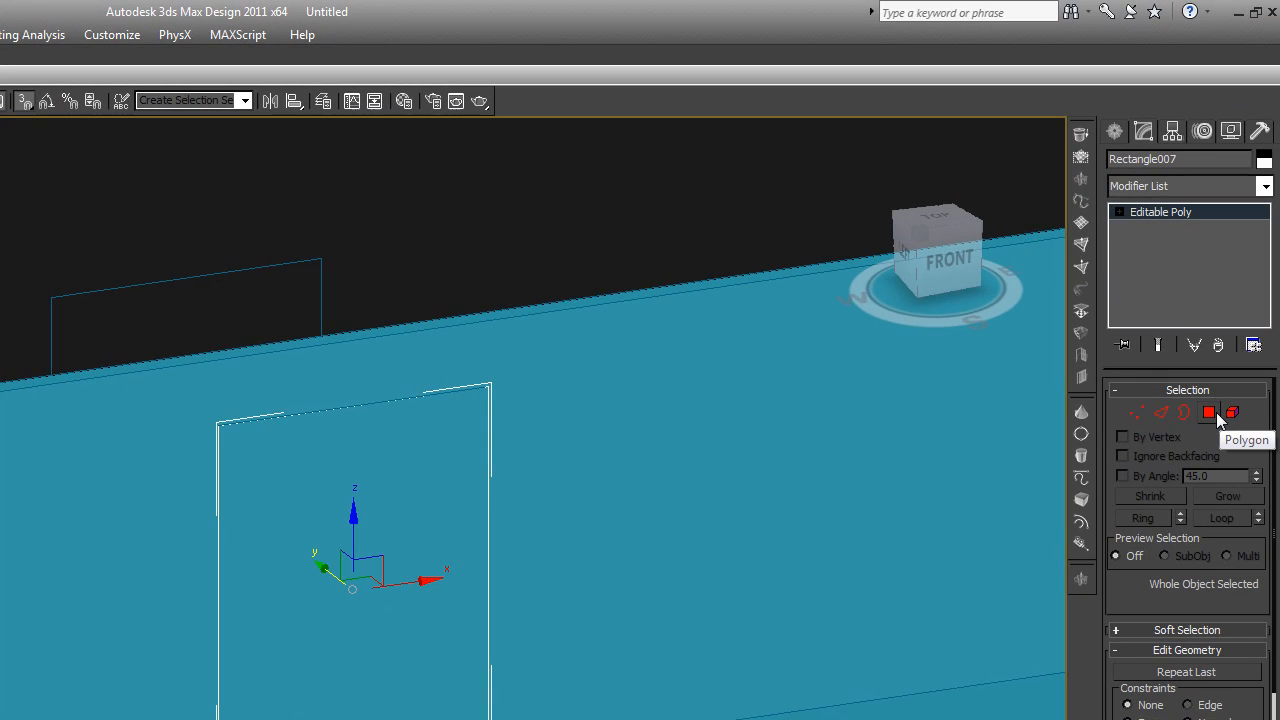
Select the door panel's front polygon and extrude it slightly outward from the wall face
{"action": "left_click", "coordinate": [1213, 412]}
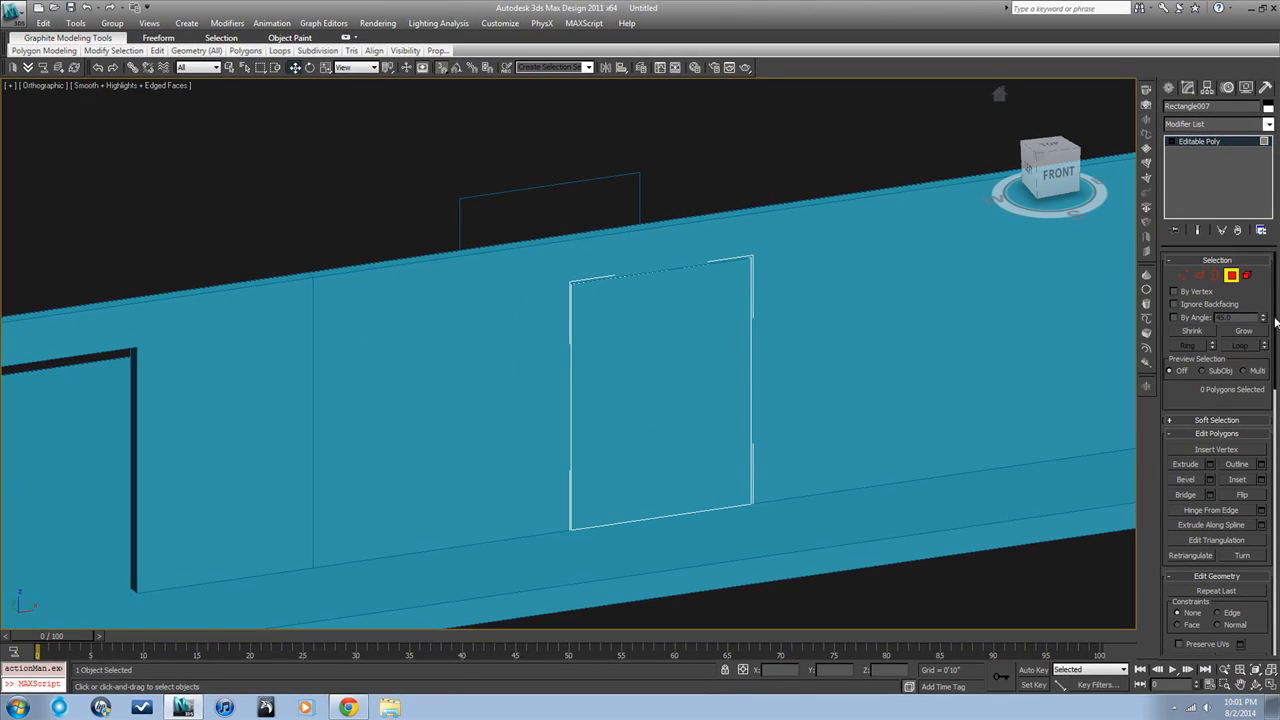
{"action": "left_click", "coordinate": [641, 372]}
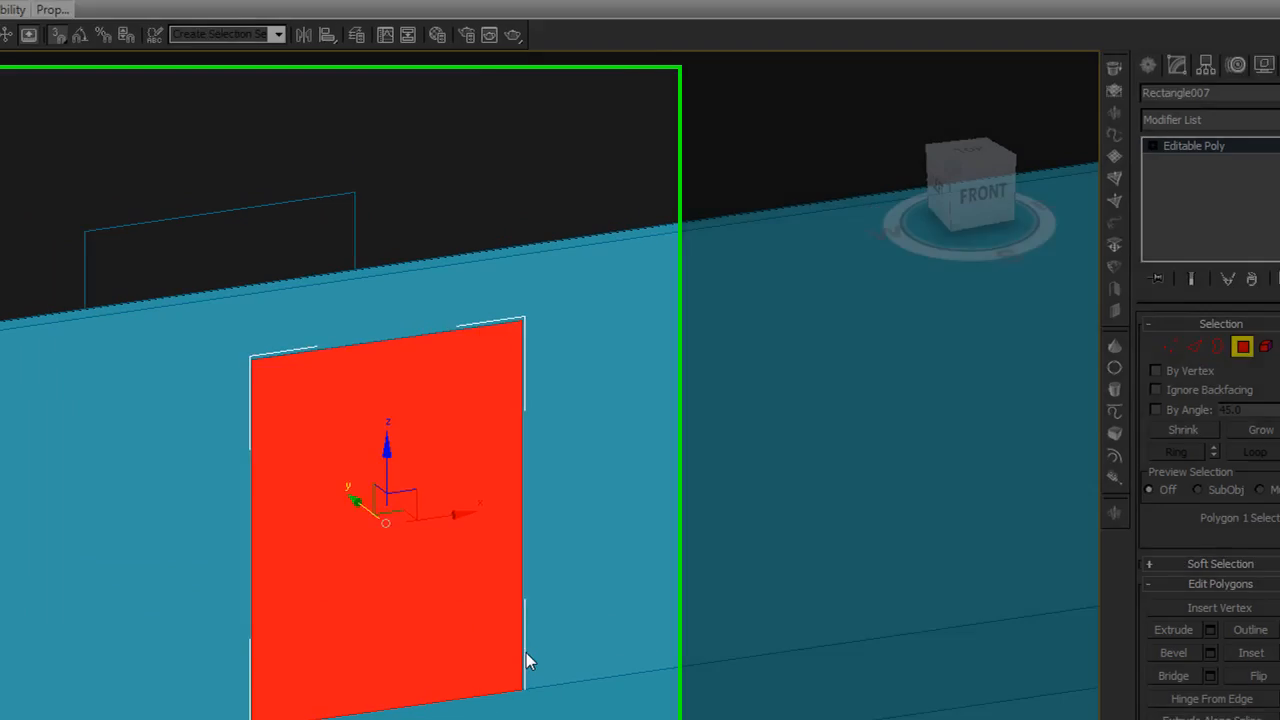
{"action": "middle_click_drag", "start_coordinate": [489, 656], "coordinate": [523, 651], "text": "alt"}
{"action": "scroll", "coordinate": [1037, 603], "scroll_direction": "up", "scroll_amount": 2}
{"action": "scroll", "coordinate": [1037, 603], "scroll_direction": "up", "scroll_amount": 2}
{"action": "middle_click_drag", "start_coordinate": [1037, 606], "coordinate": [898, 625]}
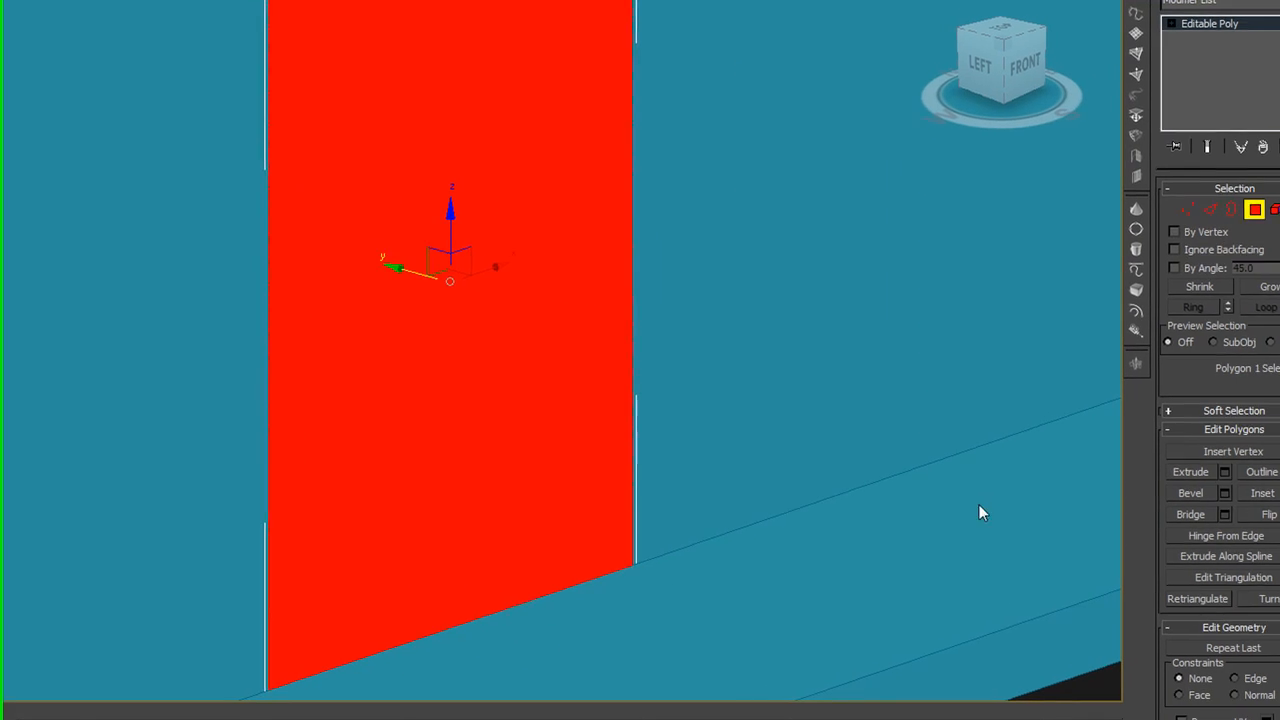
{"action": "left_click", "coordinate": [1183, 471]}
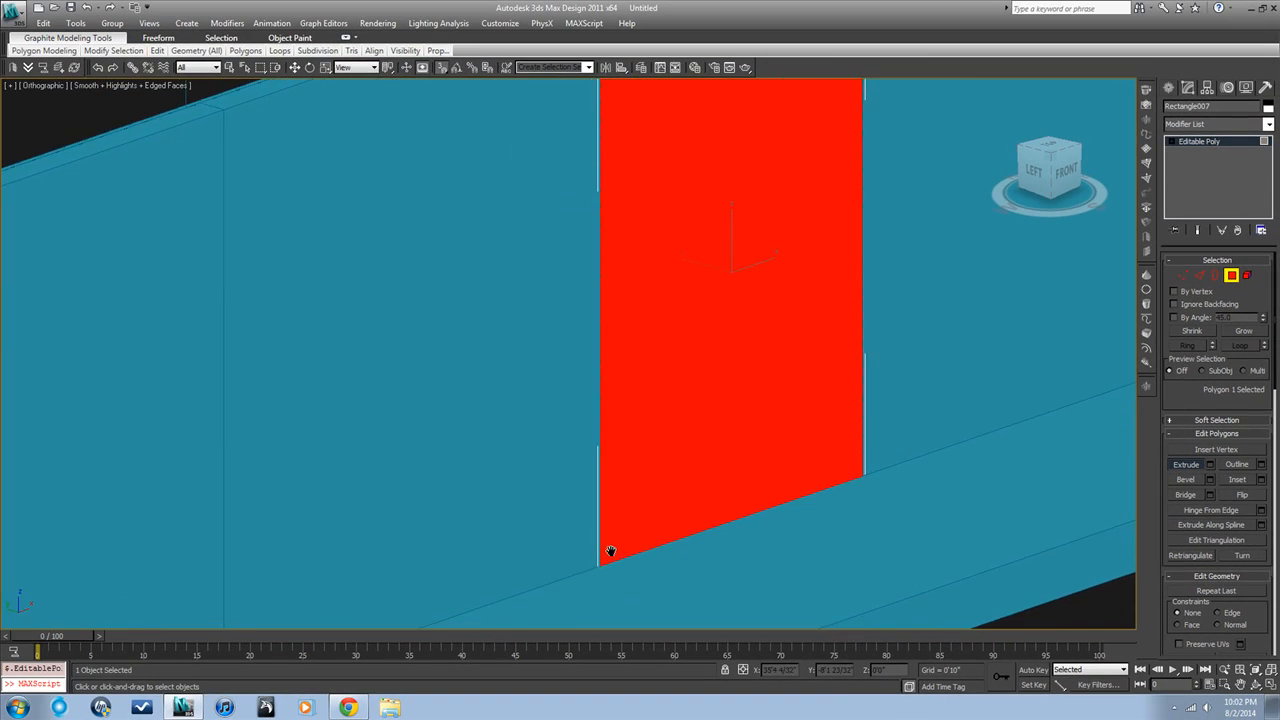
{"action": "left_click_drag", "start_coordinate": [611, 552], "coordinate": [611, 538]}
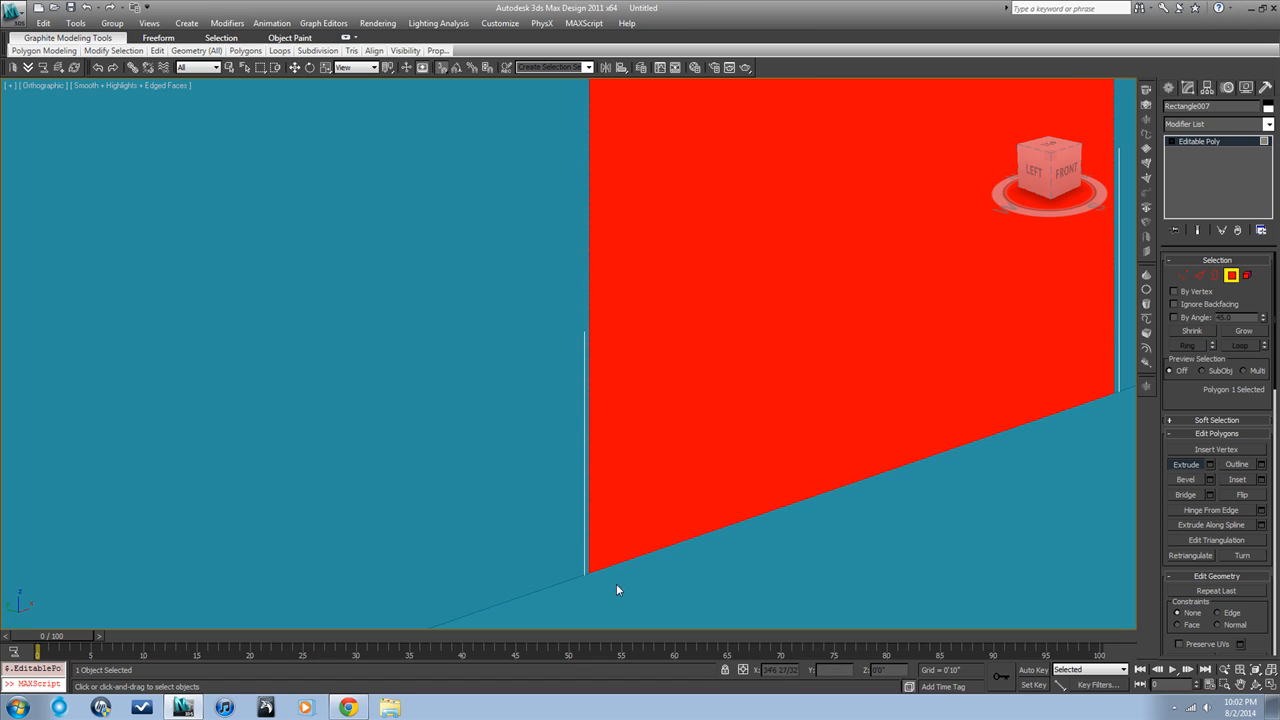
{"action": "left_click_drag", "start_coordinate": [613, 543], "coordinate": [611, 531]}
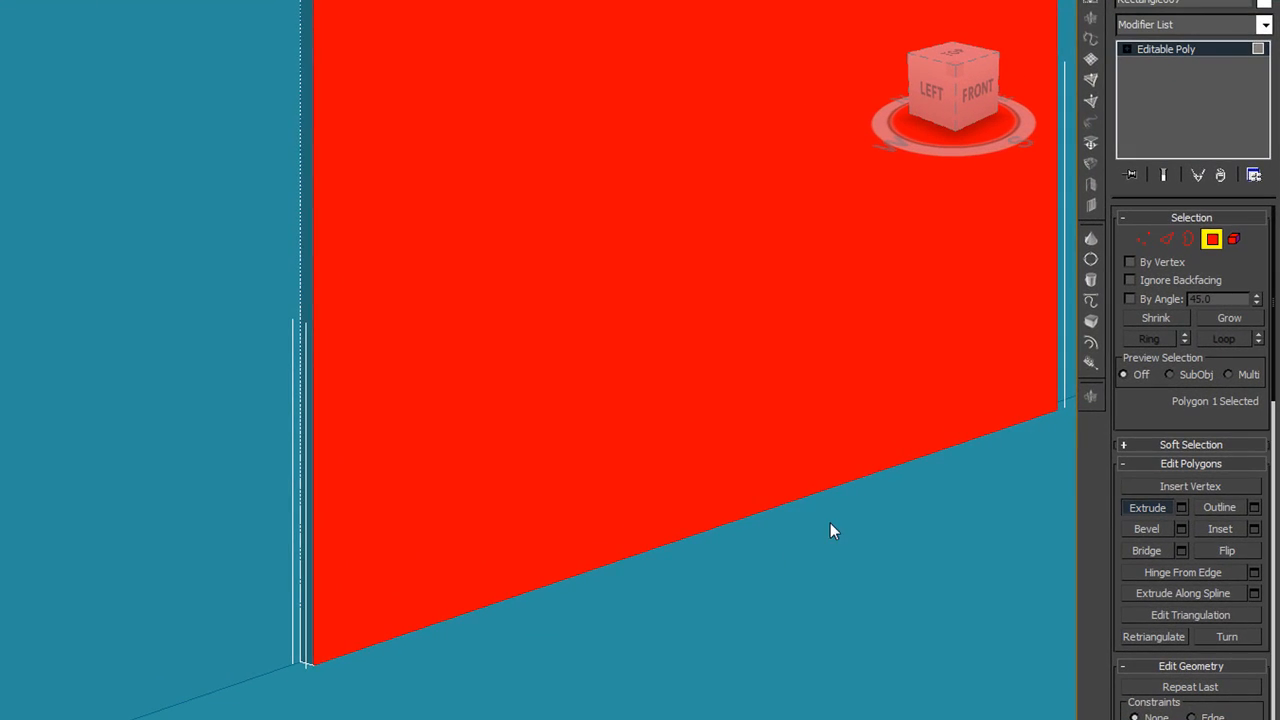
Inset the door panel's front polygon slightly to form a thin outer frame around the door
{"action": "left_click", "coordinate": [1222, 529]}
{"action": "middle_click_drag", "start_coordinate": [839, 497], "coordinate": [770, 597]}
{"action": "scroll", "coordinate": [770, 597], "scroll_direction": "down", "scroll_amount": 2}
{"action": "scroll", "coordinate": [690, 597], "scroll_direction": "down", "scroll_amount": 2}
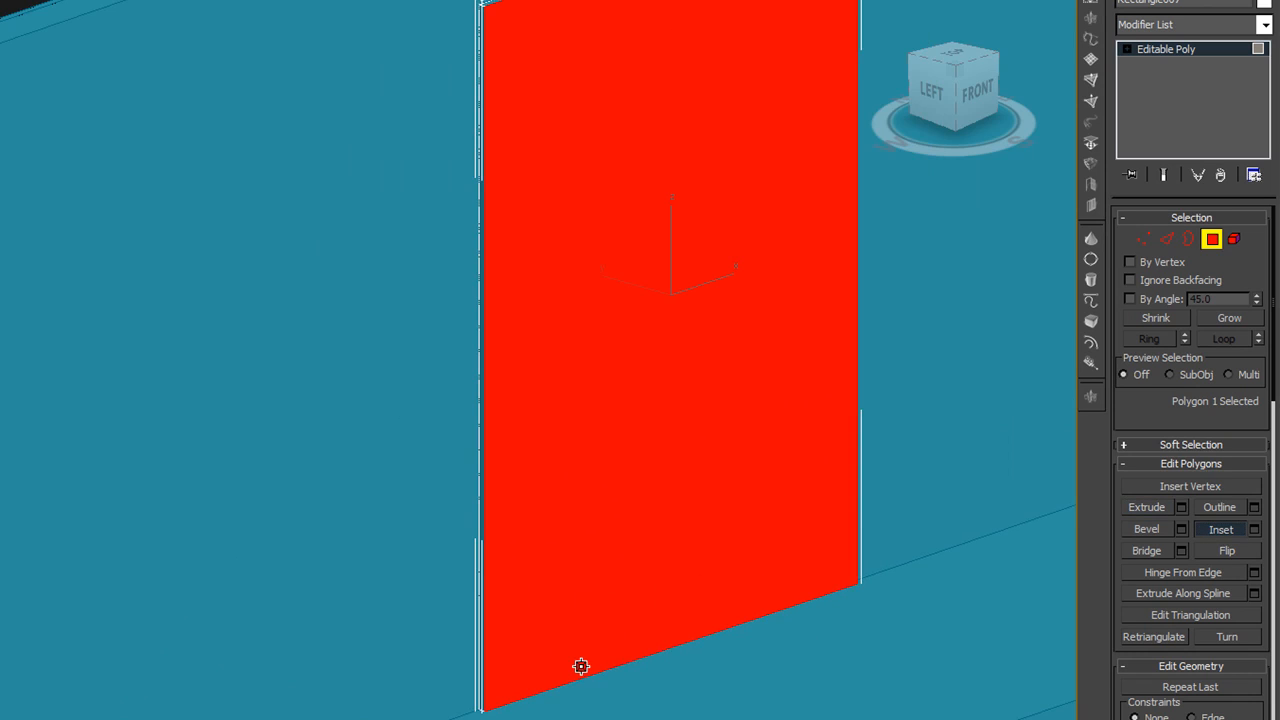
{"action": "scroll", "coordinate": [585, 655], "scroll_direction": "up", "scroll_amount": 3}
{"action": "left_click_drag", "start_coordinate": [588, 618], "coordinate": [588, 632]}
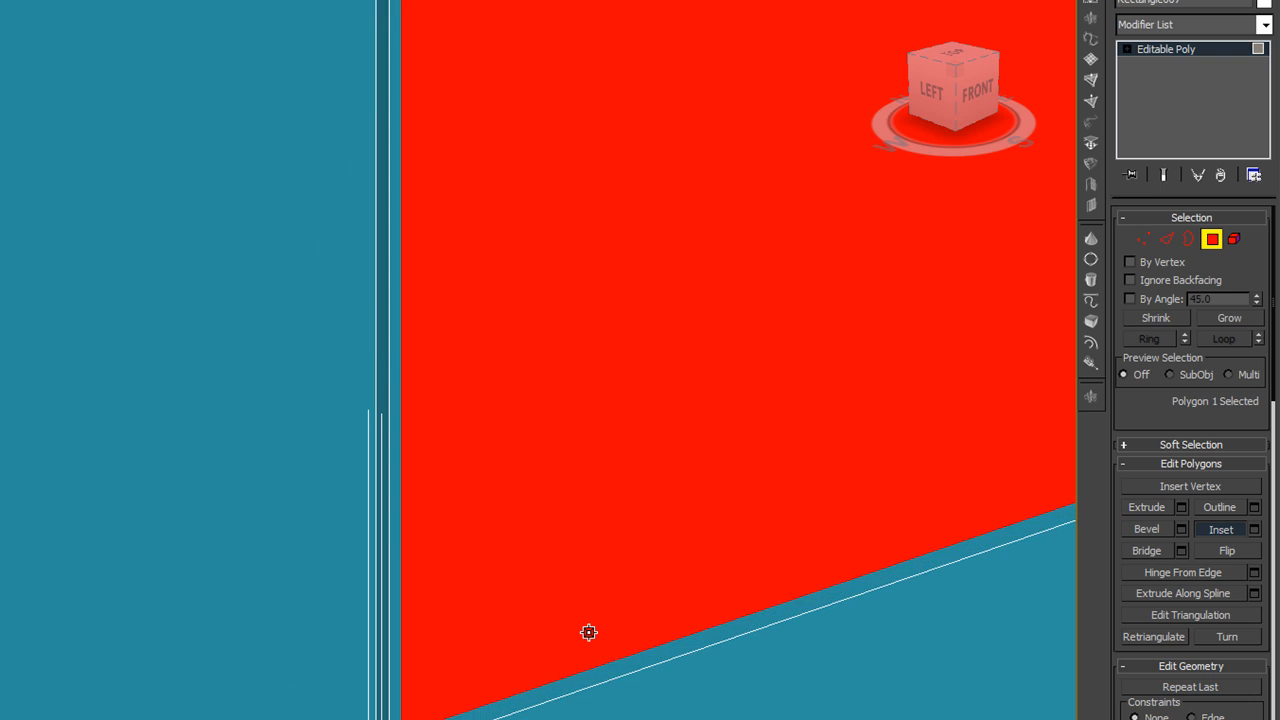
{"action": "scroll", "coordinate": [588, 630], "scroll_direction": "down", "scroll_amount": 5}
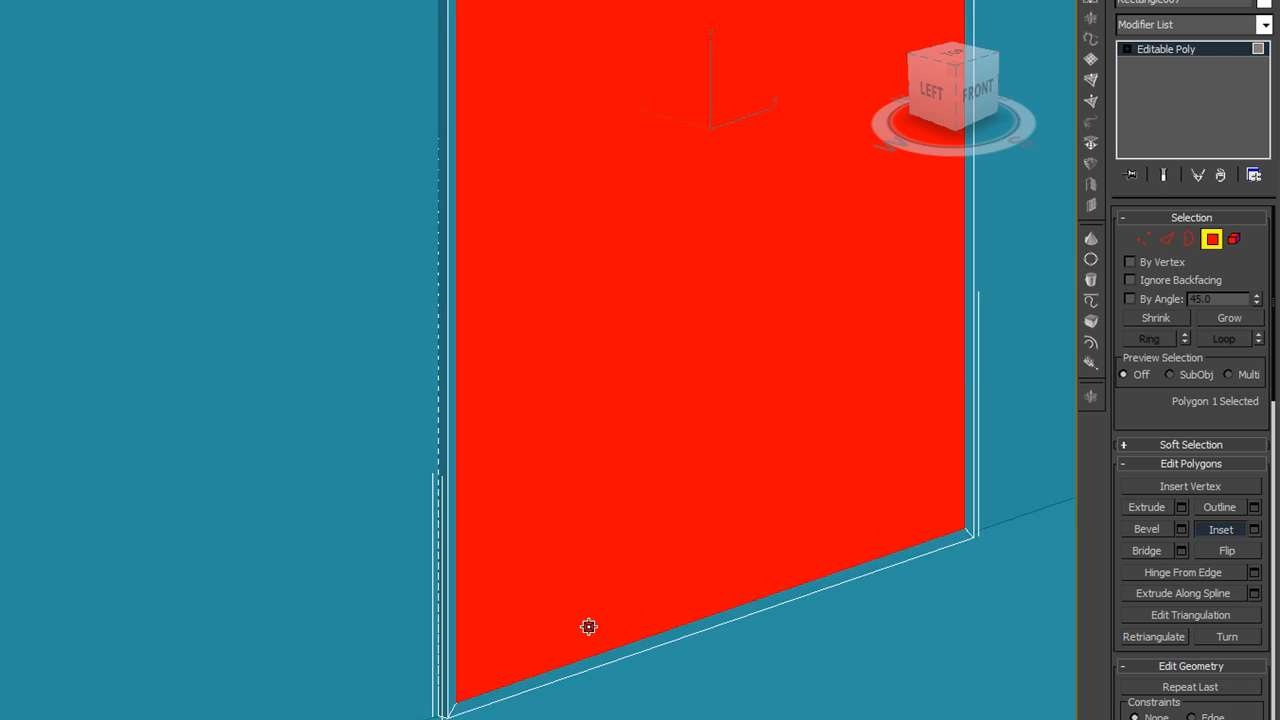
{"action": "middle_click_drag", "start_coordinate": [588, 627], "coordinate": [588, 644]}
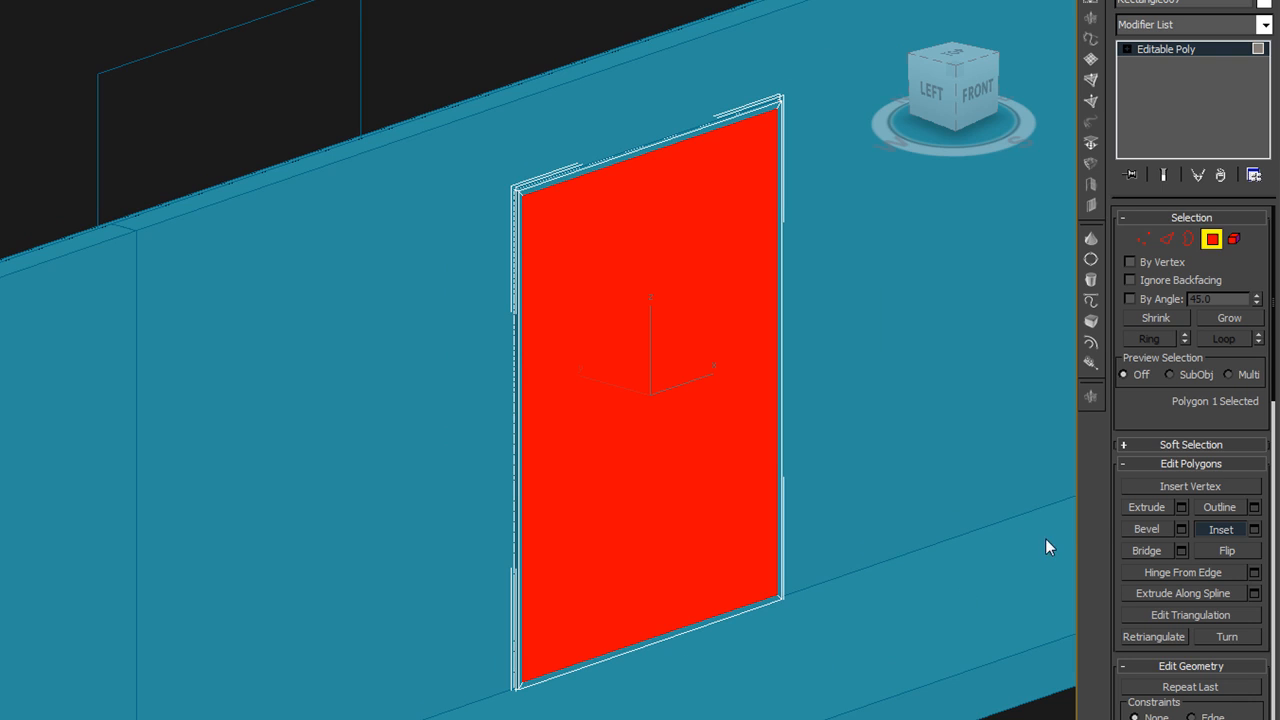
Extrude the inset polygon inward to recess the door behind its outer frame
{"action": "left_click", "coordinate": [1146, 508]}
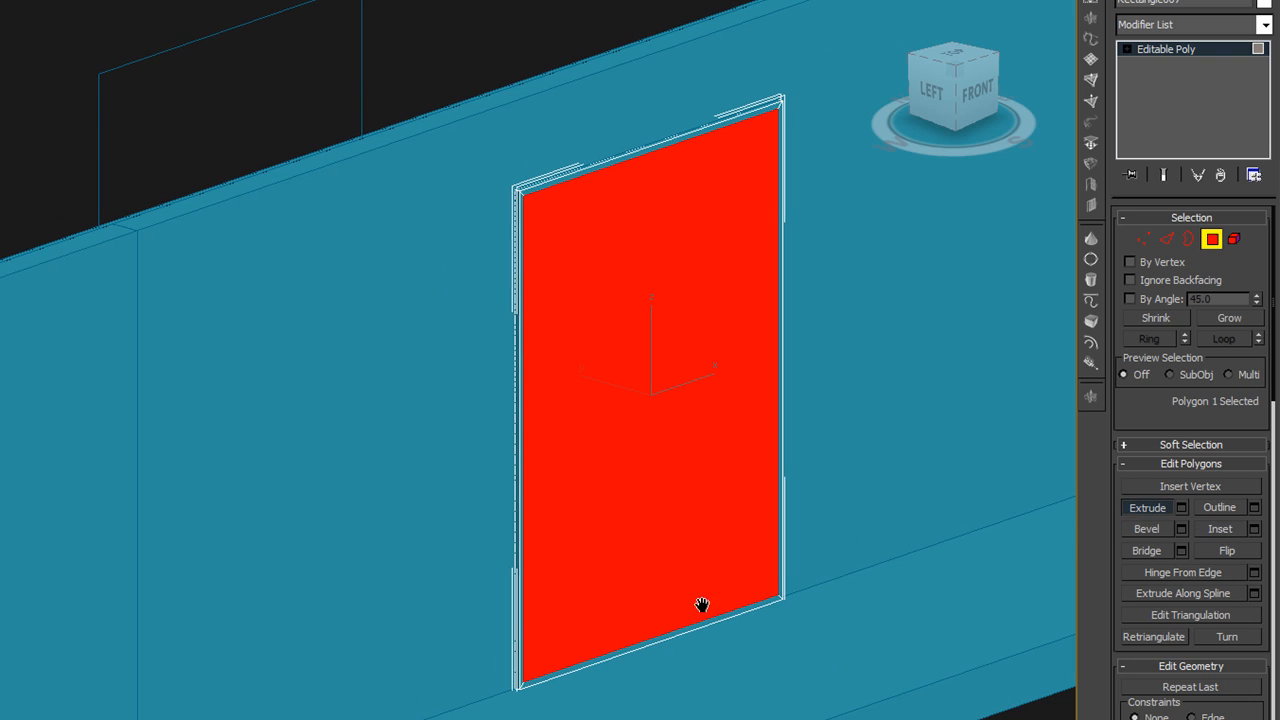
{"action": "scroll", "coordinate": [700, 606], "scroll_direction": "up", "scroll_amount": 5}
{"action": "scroll", "coordinate": [725, 570], "scroll_direction": "up", "scroll_amount": 2}
{"action": "left_click_drag", "start_coordinate": [727, 558], "coordinate": [729, 594]}
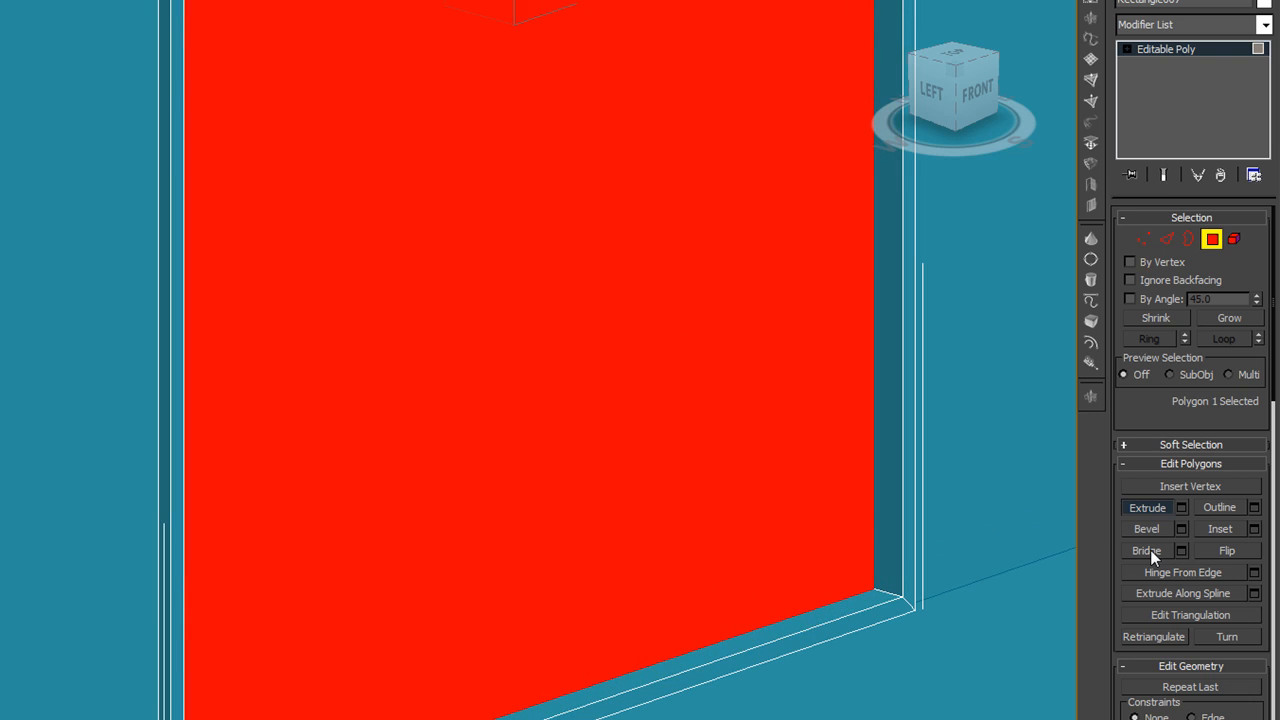
Inset the recessed polygon again by a small amount and extrude it inward as a second frame step
{"action": "left_click", "coordinate": [1214, 527]}
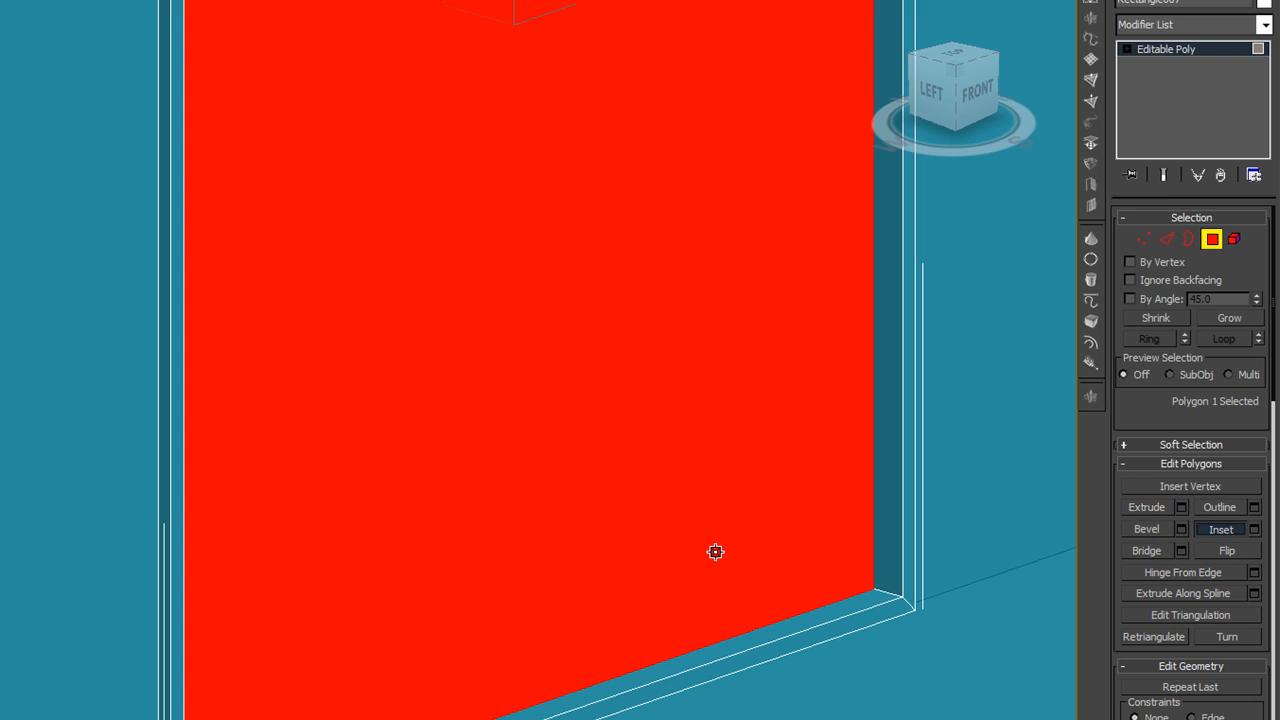
{"action": "left_click_drag", "start_coordinate": [716, 555], "coordinate": [713, 562]}
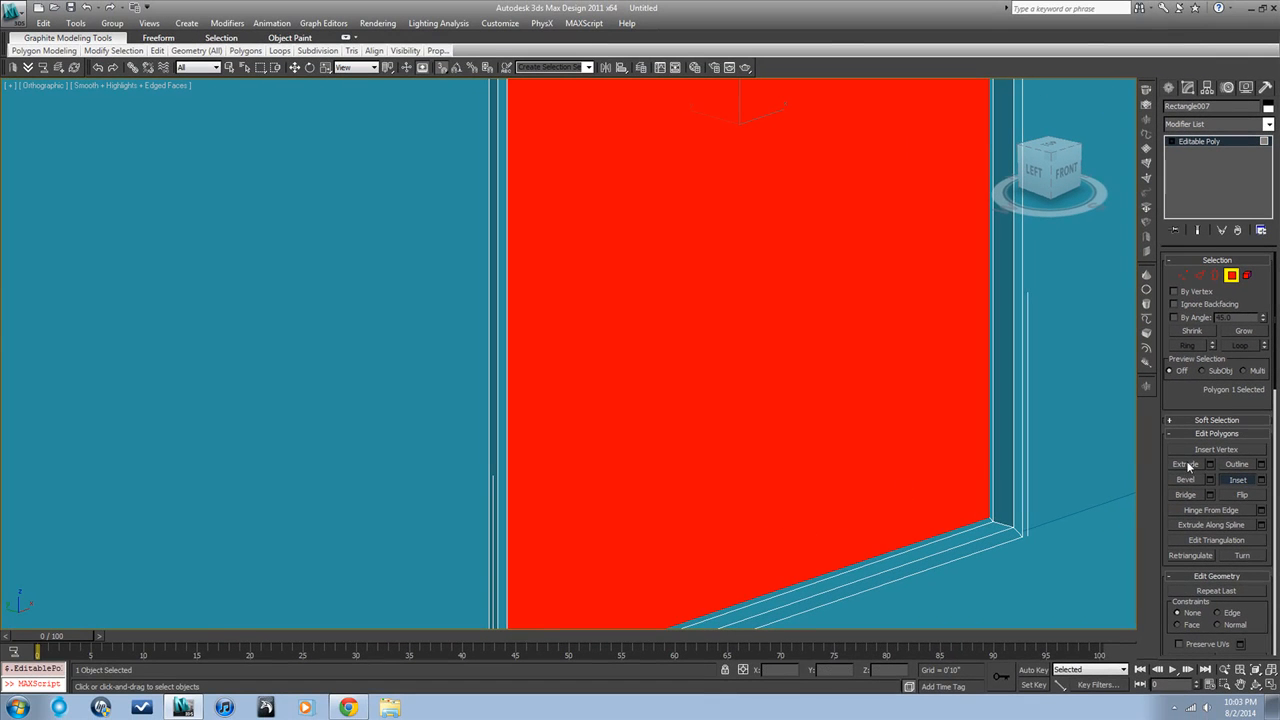
{"action": "left_click", "coordinate": [1185, 465]}
{"action": "left_click_drag", "start_coordinate": [971, 451], "coordinate": [972, 471]}
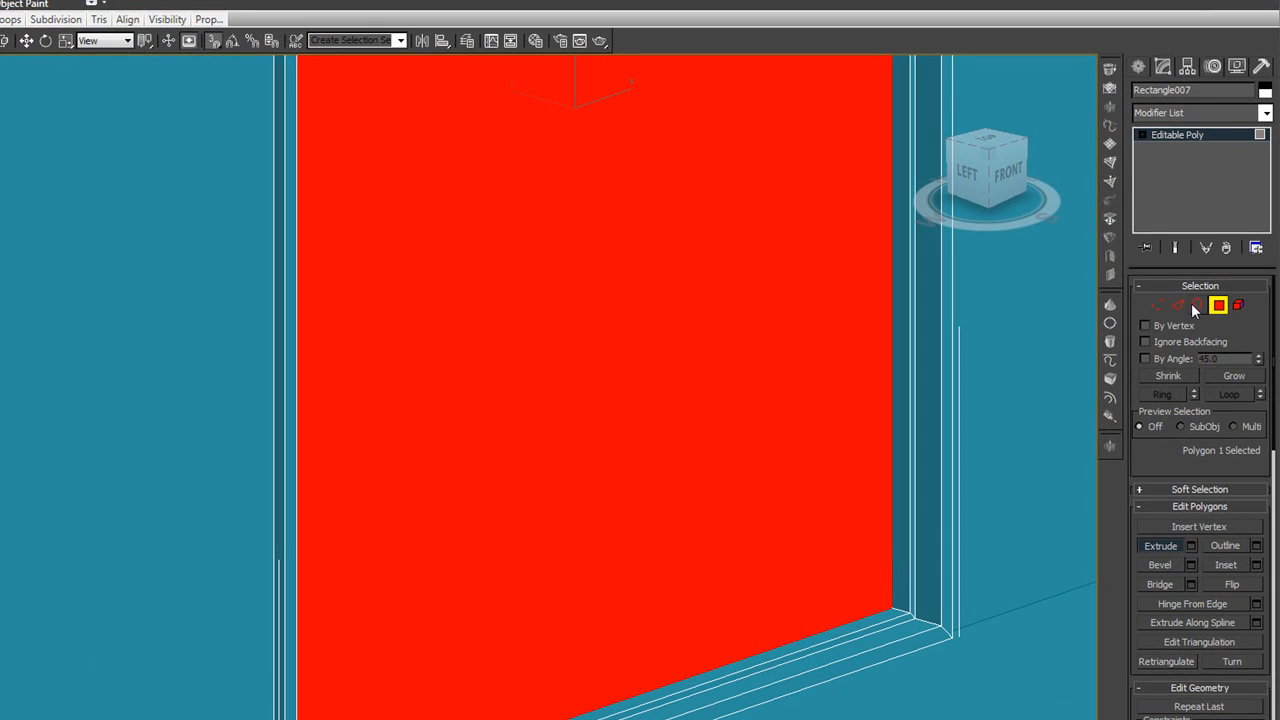
Select the bottom and top edges of the innermost door face and open the Connect Edges settings
{"action": "left_click", "coordinate": [1178, 306]}
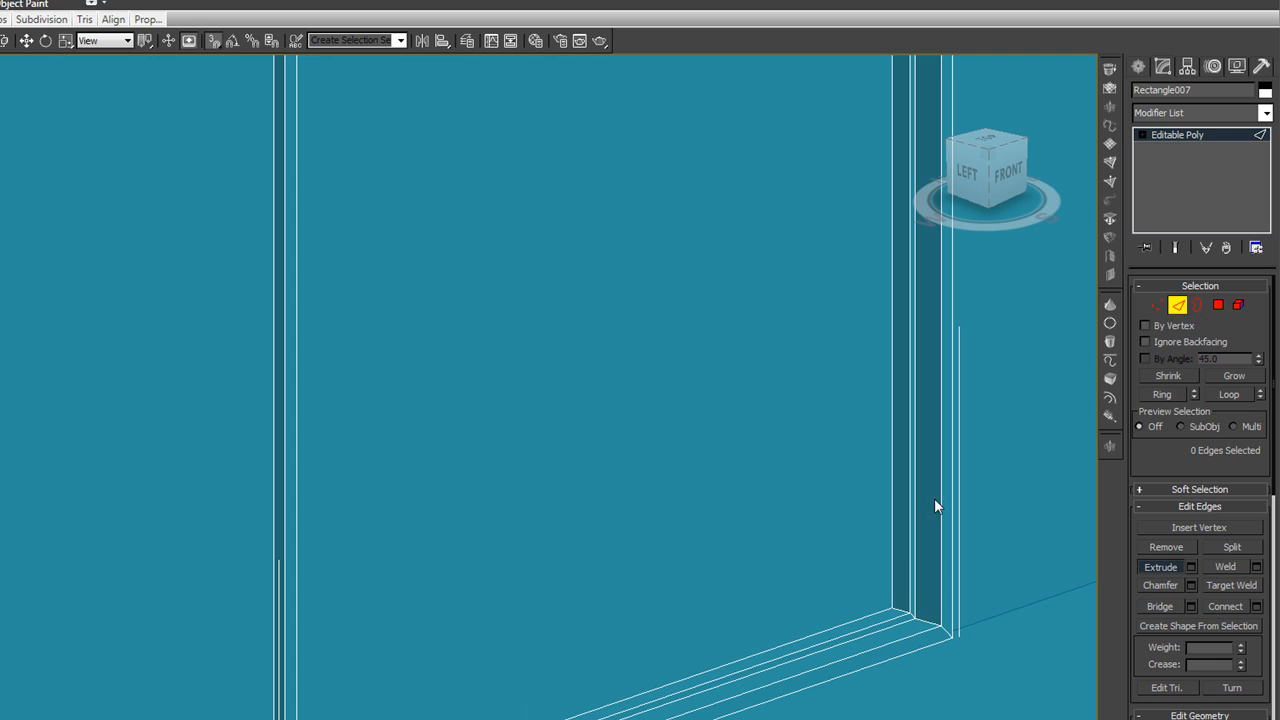
{"action": "left_click", "coordinate": [764, 651]}
{"action": "scroll", "coordinate": [766, 649], "scroll_direction": "down", "scroll_amount": 6}
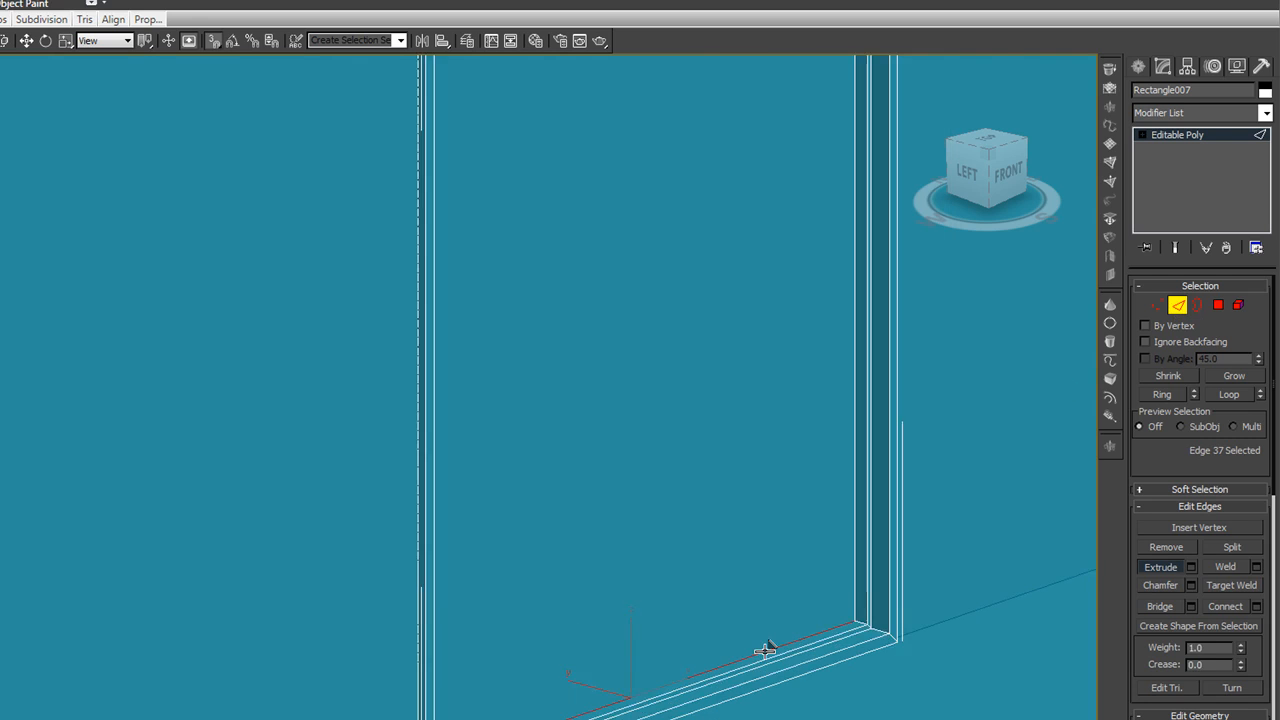
{"action": "middle_click_drag", "start_coordinate": [747, 633], "coordinate": [766, 604], "text": "alt"}
{"action": "left_click", "coordinate": [699, 290], "text": "ctrl"}
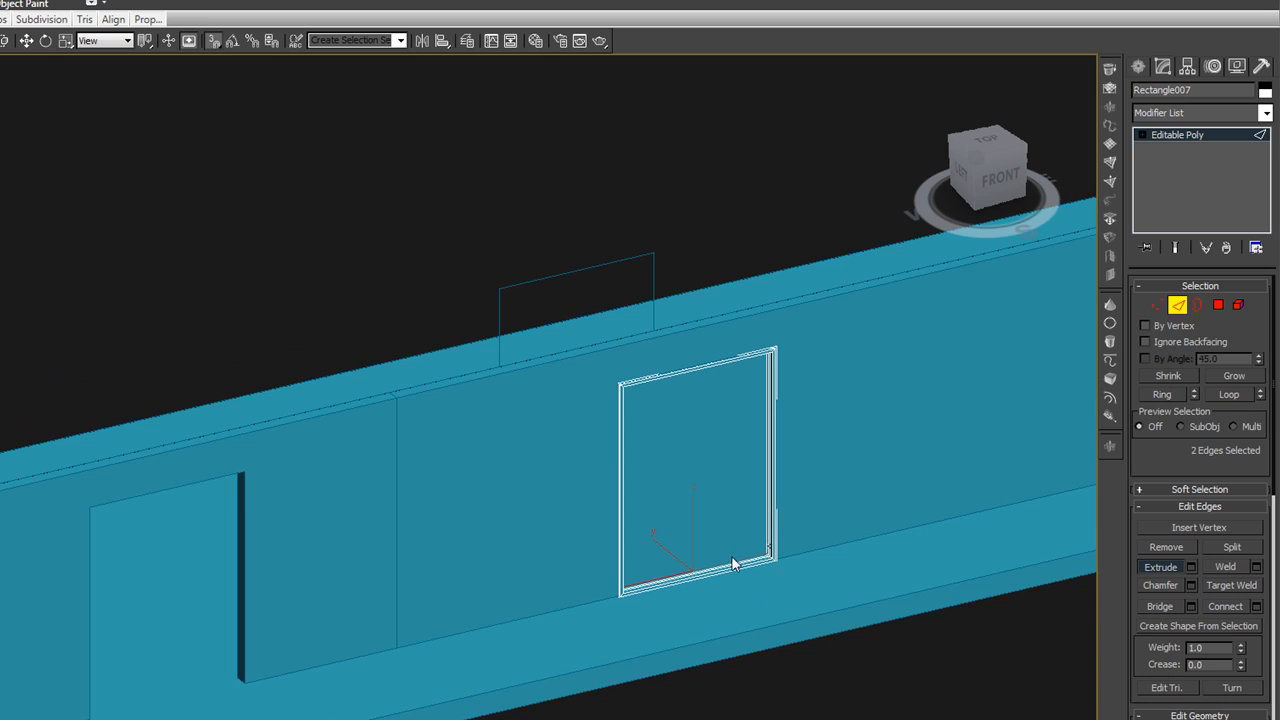
{"action": "scroll", "coordinate": [731, 557], "scroll_direction": "up", "scroll_amount": 1}
{"action": "scroll", "coordinate": [731, 557], "scroll_direction": "up", "scroll_amount": 1}
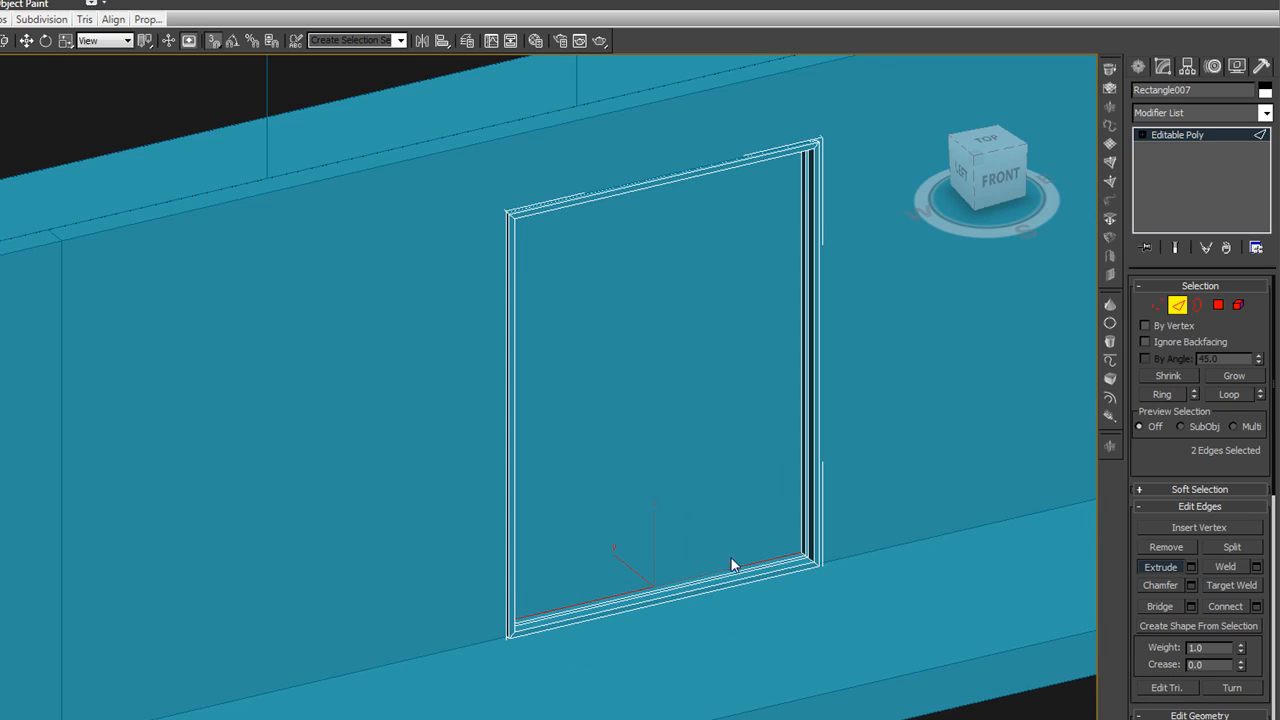
{"action": "middle_click_drag", "start_coordinate": [731, 565], "coordinate": [731, 598]}
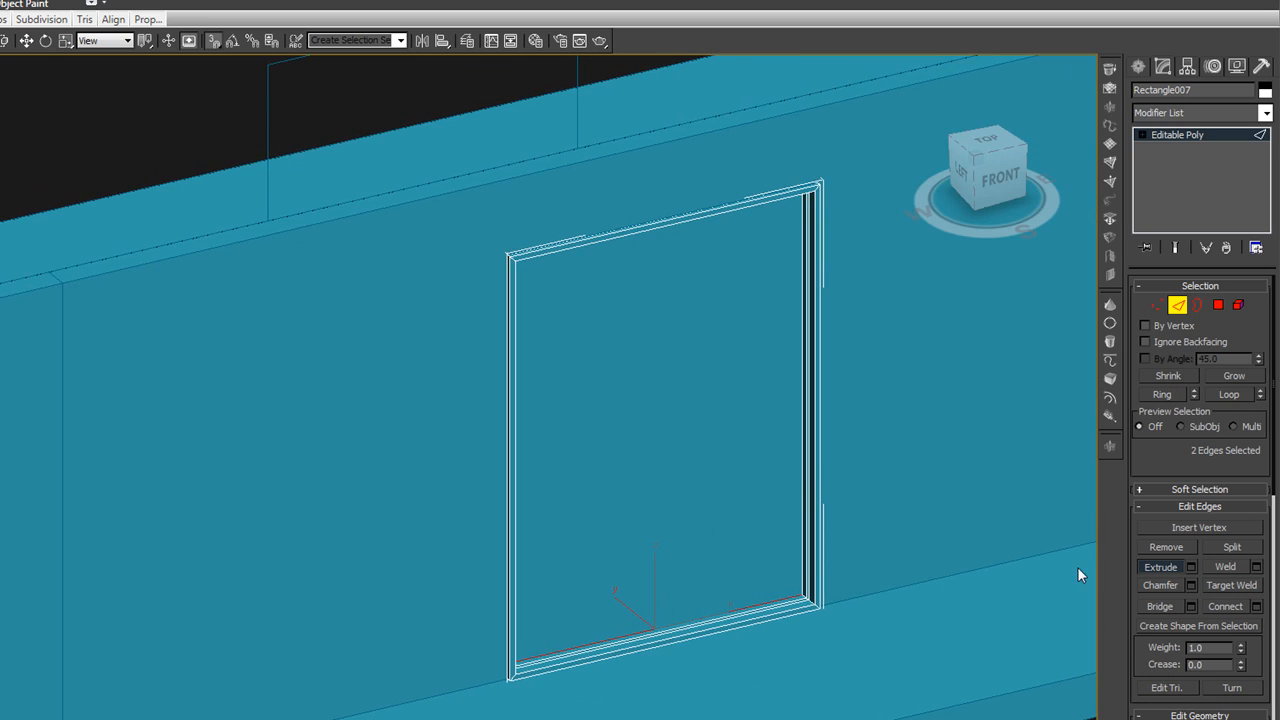
{"action": "left_click", "coordinate": [1257, 607]}
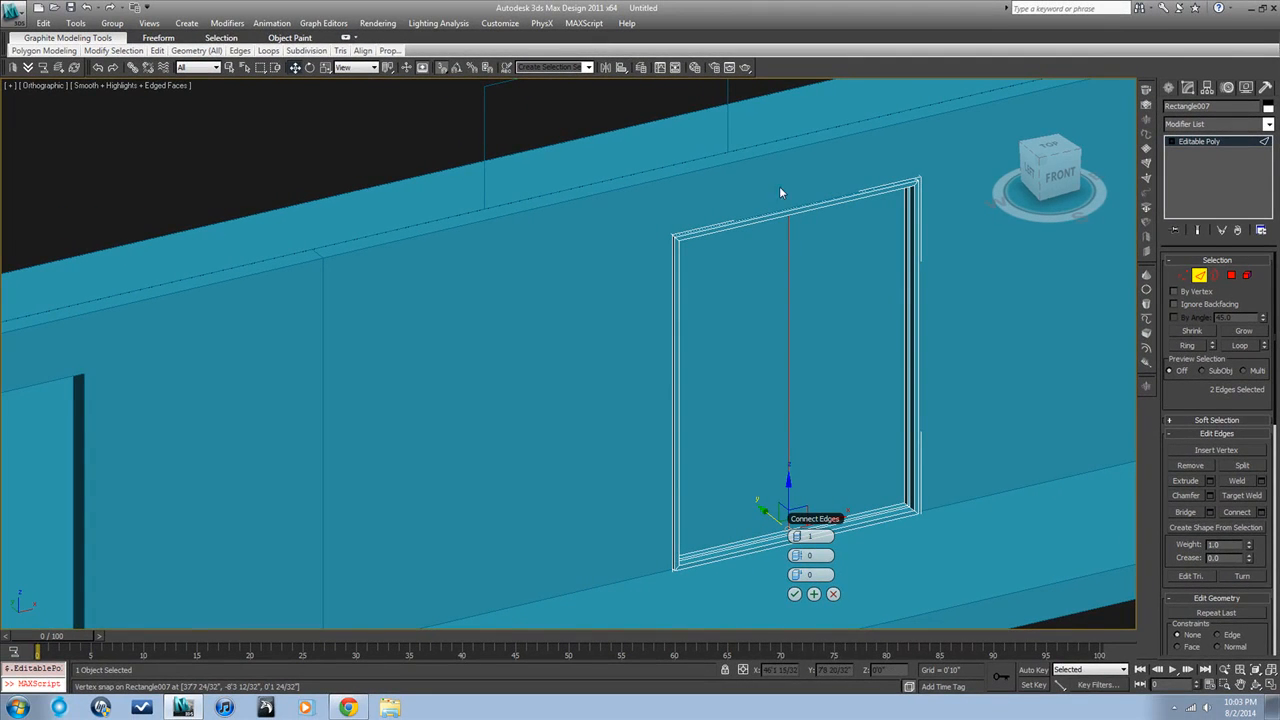
Try connecting the two edges with 2 segments, a pinch of -10 and a slide of -5
{"action": "mouse_move", "coordinate": [858, 555]}
{"action": "left_mouse_down"}
{"action": "mouse_move", "coordinate": [740, 555]}
{"action": "mouse_move", "coordinate": [806, 554]}
{"action": "mouse_move", "coordinate": [825, 576]}
{"action": "mouse_move", "coordinate": [746, 574]}
{"action": "mouse_move", "coordinate": [764, 559]}
{"action": "mouse_move", "coordinate": [878, 555]}
{"action": "left_mouse_up"}
{"action": "left_click", "coordinate": [801, 536]}
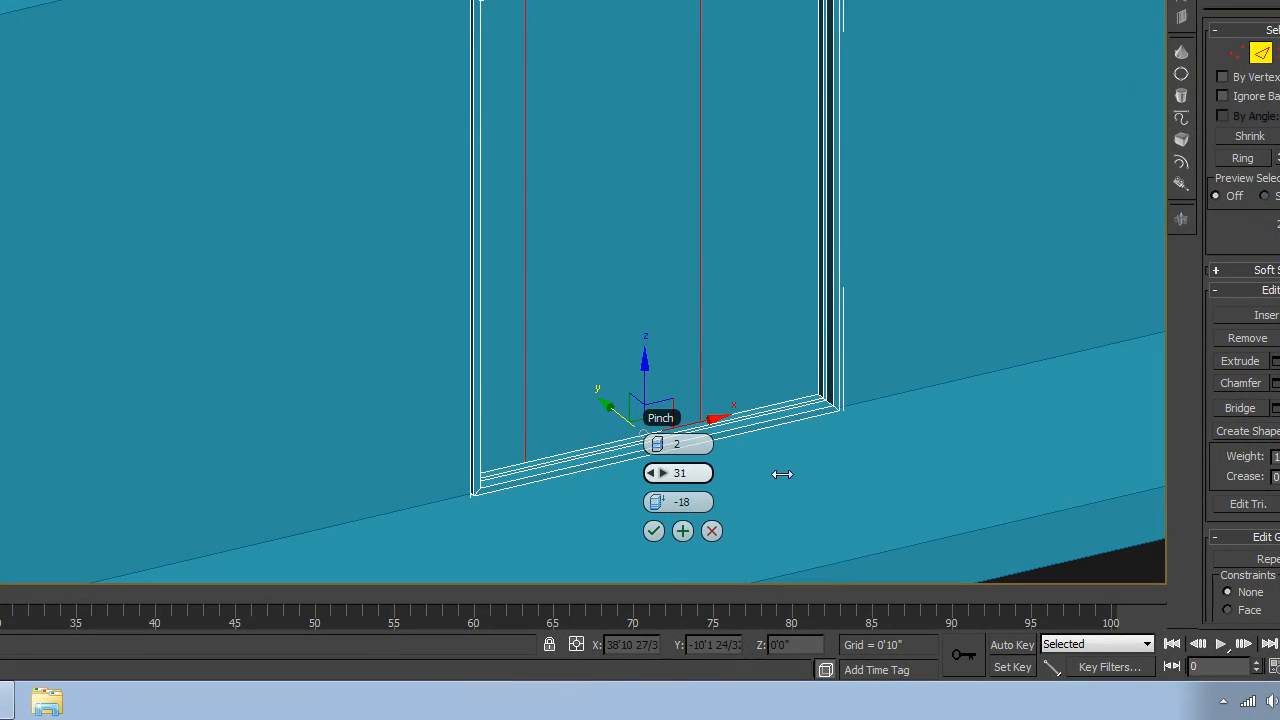
{"action": "mouse_move", "coordinate": [782, 474]}
{"action": "left_mouse_down"}
{"action": "mouse_move", "coordinate": [737, 452]}
{"action": "mouse_move", "coordinate": [629, 468]}
{"action": "left_mouse_up"}
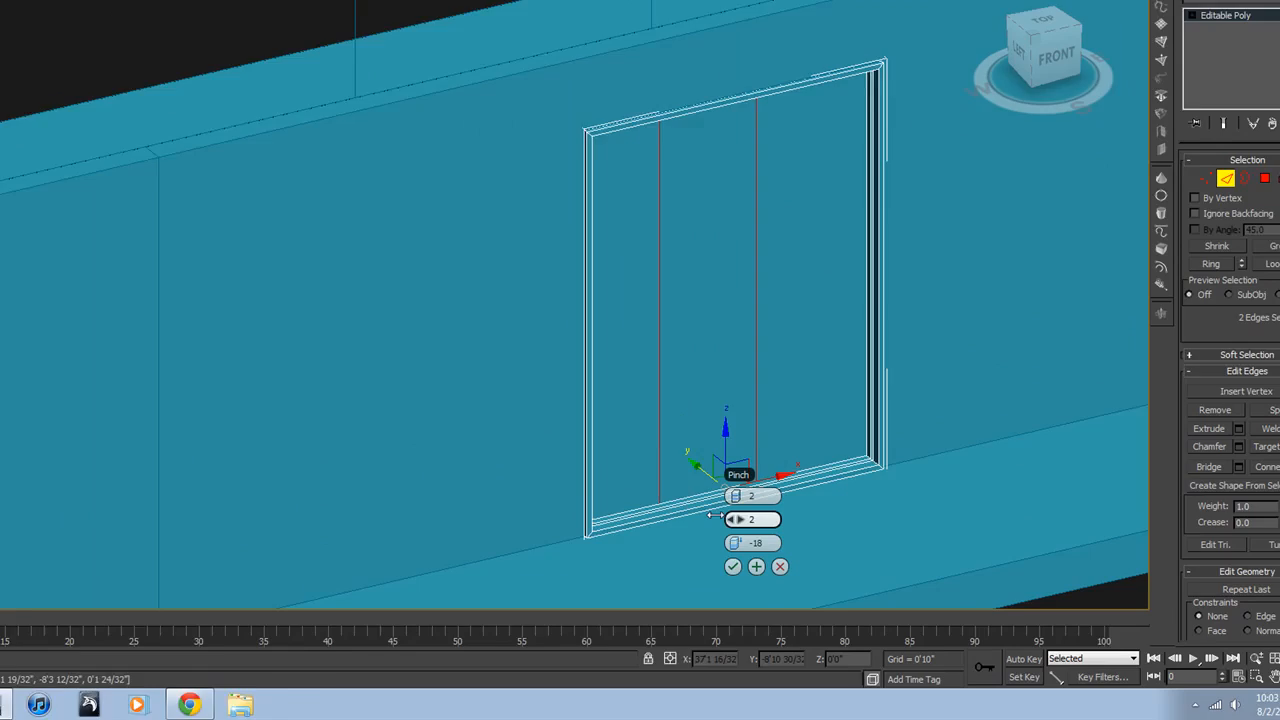
{"action": "mouse_move", "coordinate": [715, 515]}
{"action": "left_mouse_down"}
{"action": "mouse_move", "coordinate": [681, 515]}
{"action": "mouse_move", "coordinate": [733, 515]}
{"action": "mouse_move", "coordinate": [691, 515]}
{"action": "left_mouse_up"}
{"action": "mouse_move", "coordinate": [800, 574]}
{"action": "left_mouse_down"}
{"action": "mouse_move", "coordinate": [780, 574]}
{"action": "mouse_move", "coordinate": [815, 574]}
{"action": "left_mouse_up"}
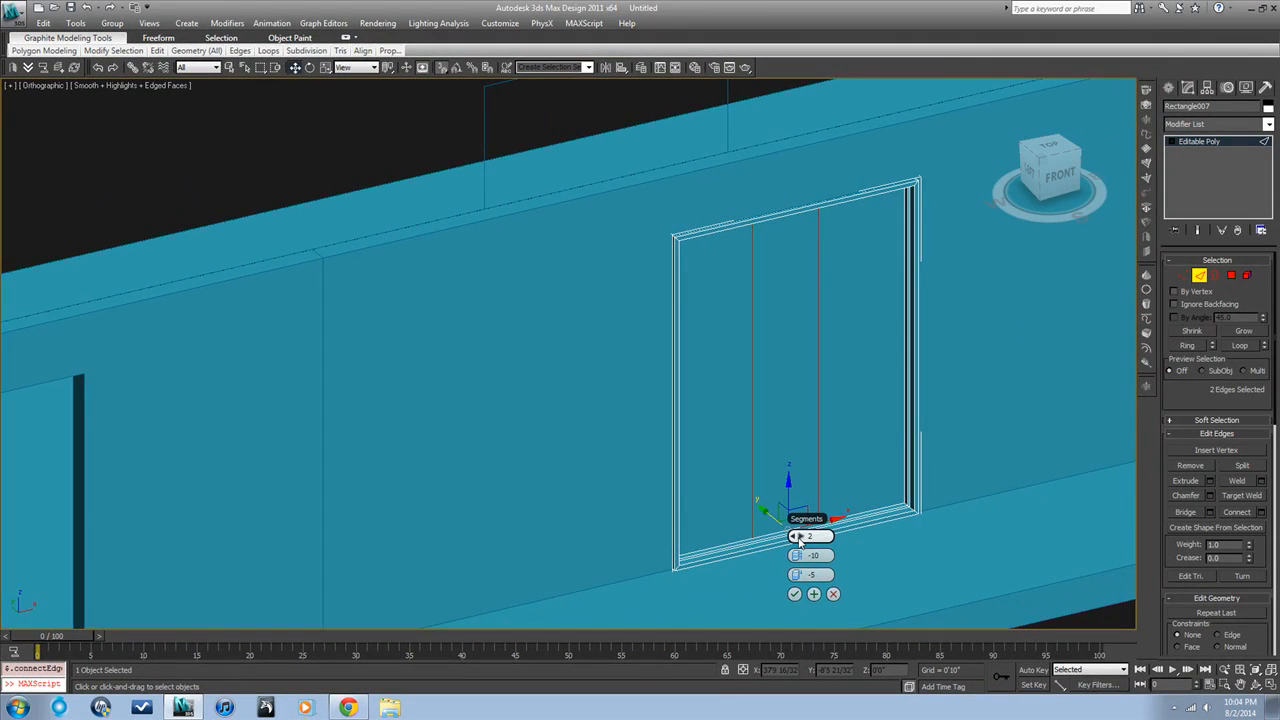
Connect the bottom and top edges with 1 segment, pinch 0 and slide 0, to split the door vertically
{"action": "left_click", "coordinate": [797, 537]}
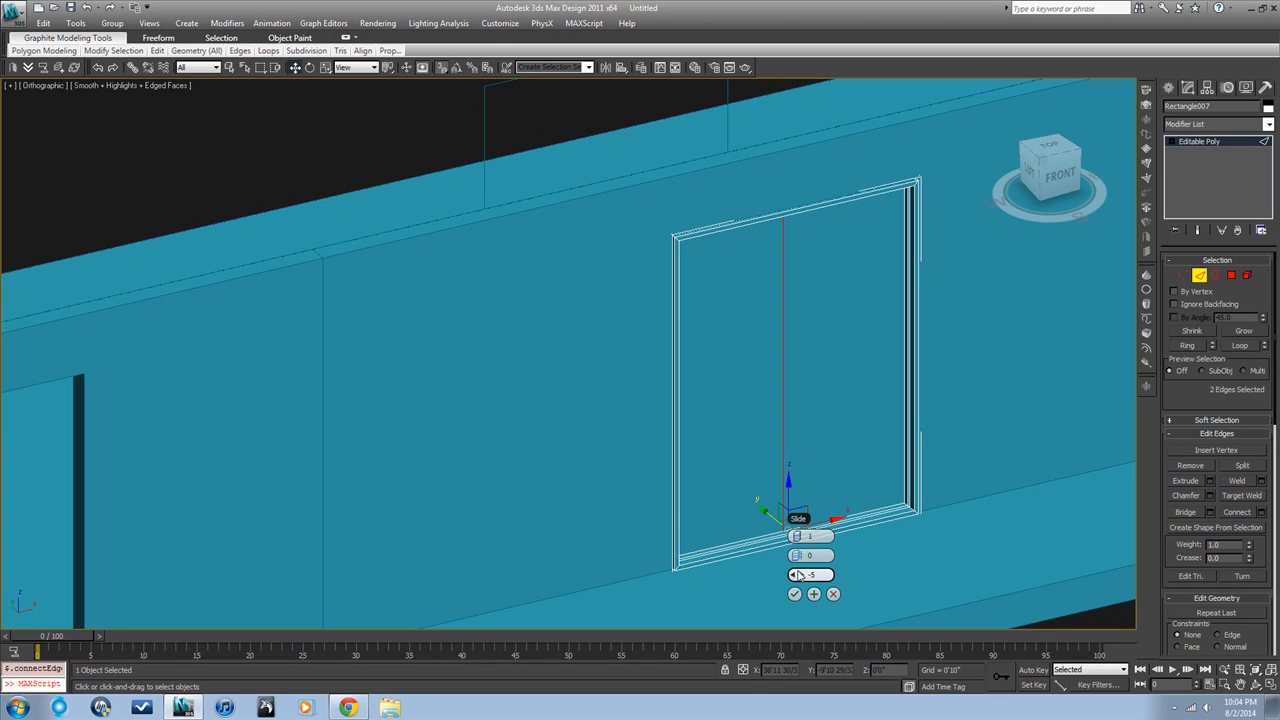
{"action": "right_click", "coordinate": [797, 575]}
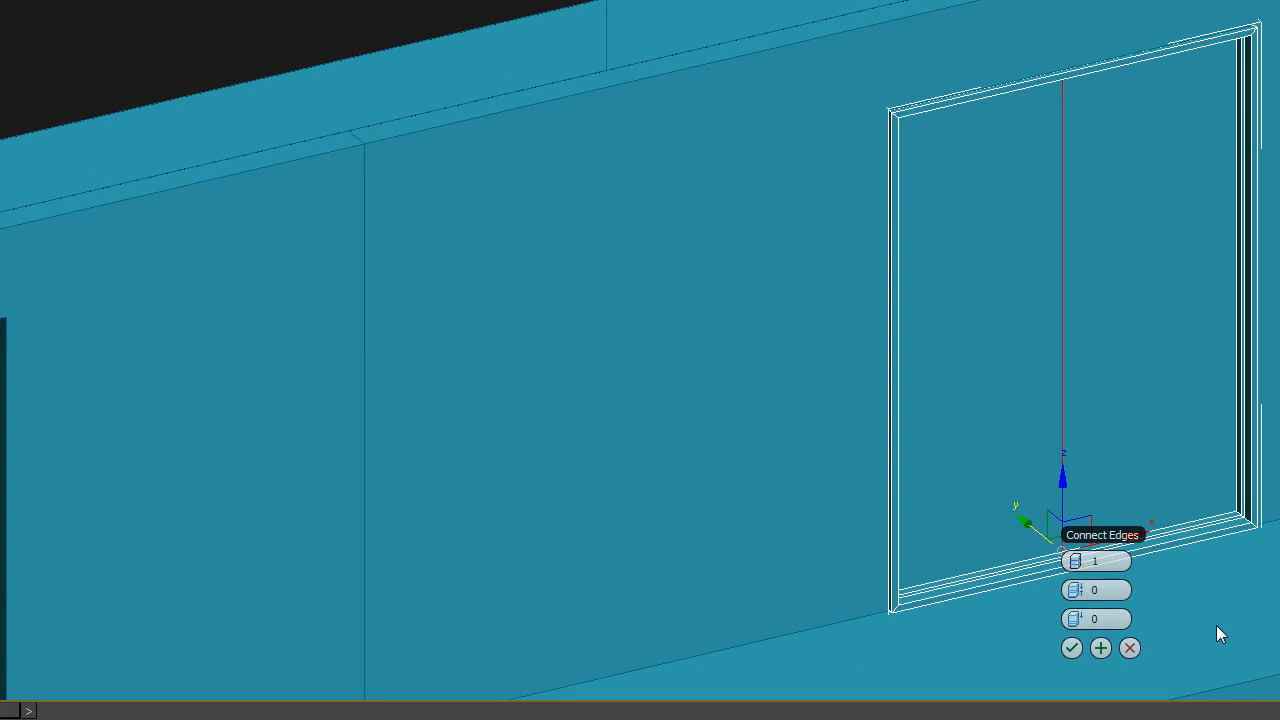
{"action": "mouse_move", "coordinate": [1216, 625]}
{"action": "middle_mouse_down", "text": "alt"}
{"action": "mouse_move", "coordinate": [1053, 609]}
{"action": "mouse_move", "coordinate": [1164, 604]}
{"action": "mouse_move", "coordinate": [1206, 617]}
{"action": "middle_mouse_up", "text": "alt"}
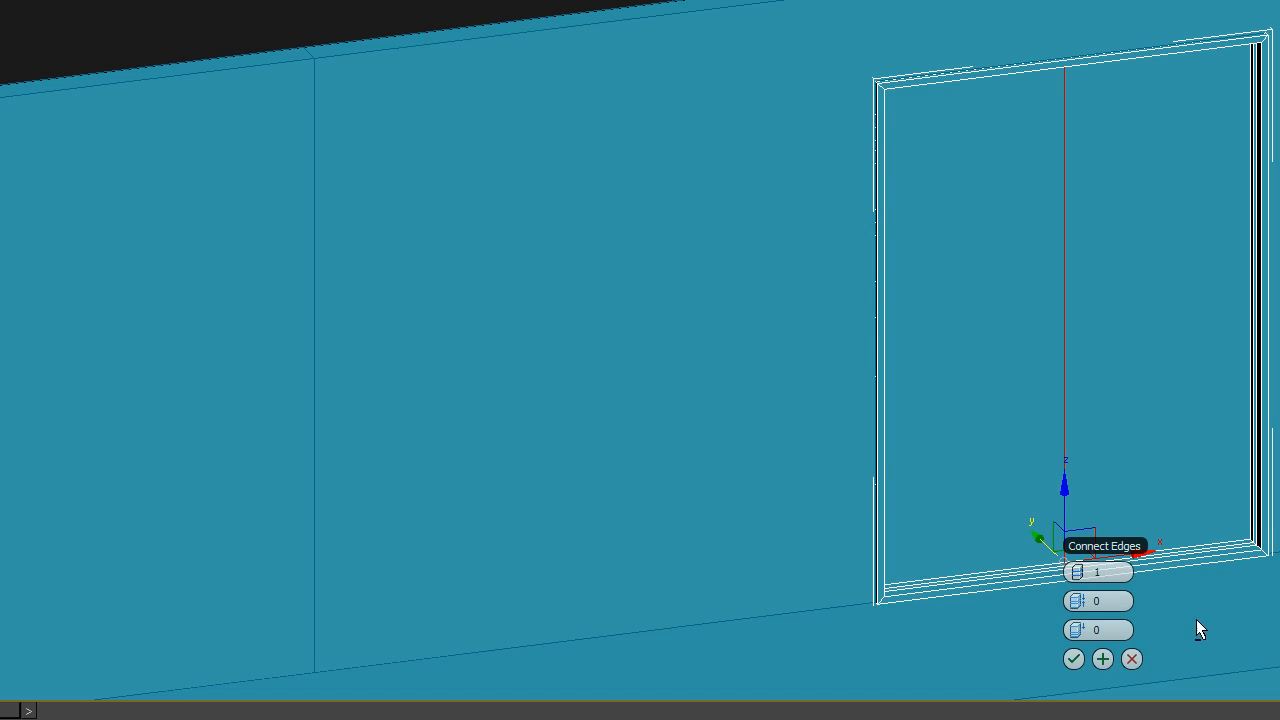
{"action": "left_click", "coordinate": [1073, 659]}
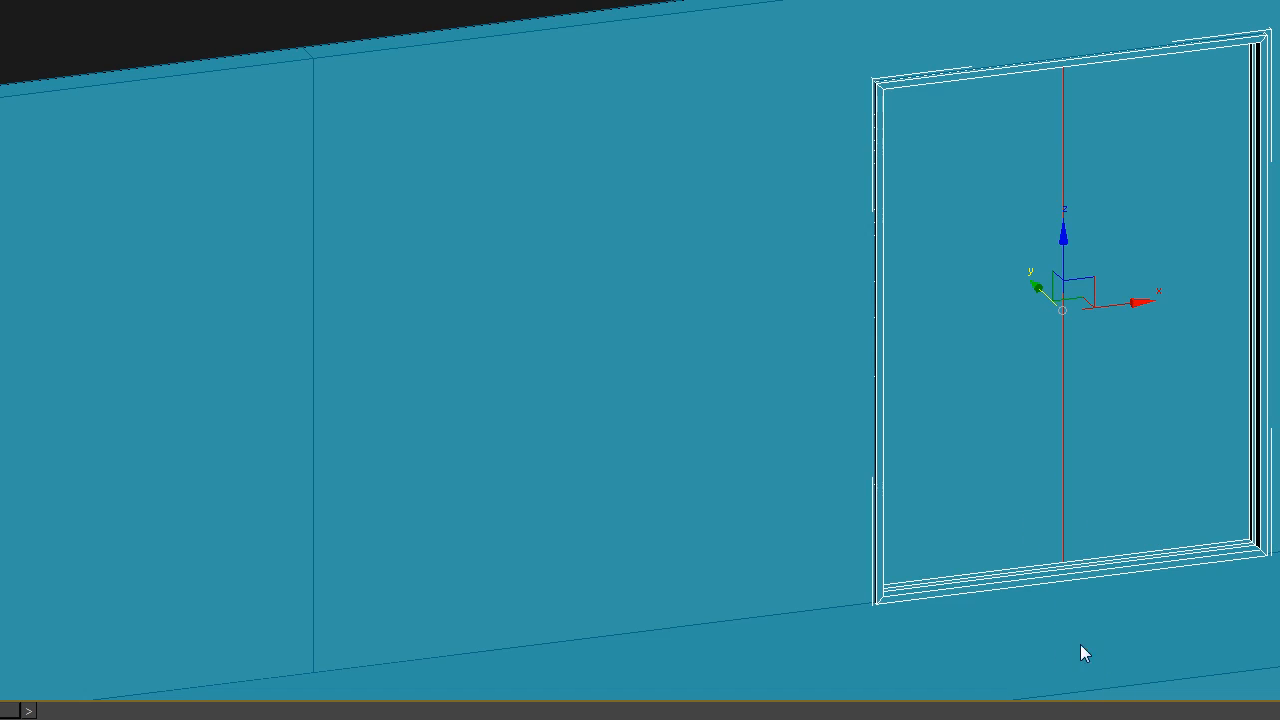
Select both door leaf polygons and inset them By Polygon with an amount of 0'4 15/32"
{"action": "middle_click_drag", "start_coordinate": [1097, 589], "coordinate": [871, 560], "text": "alt"}
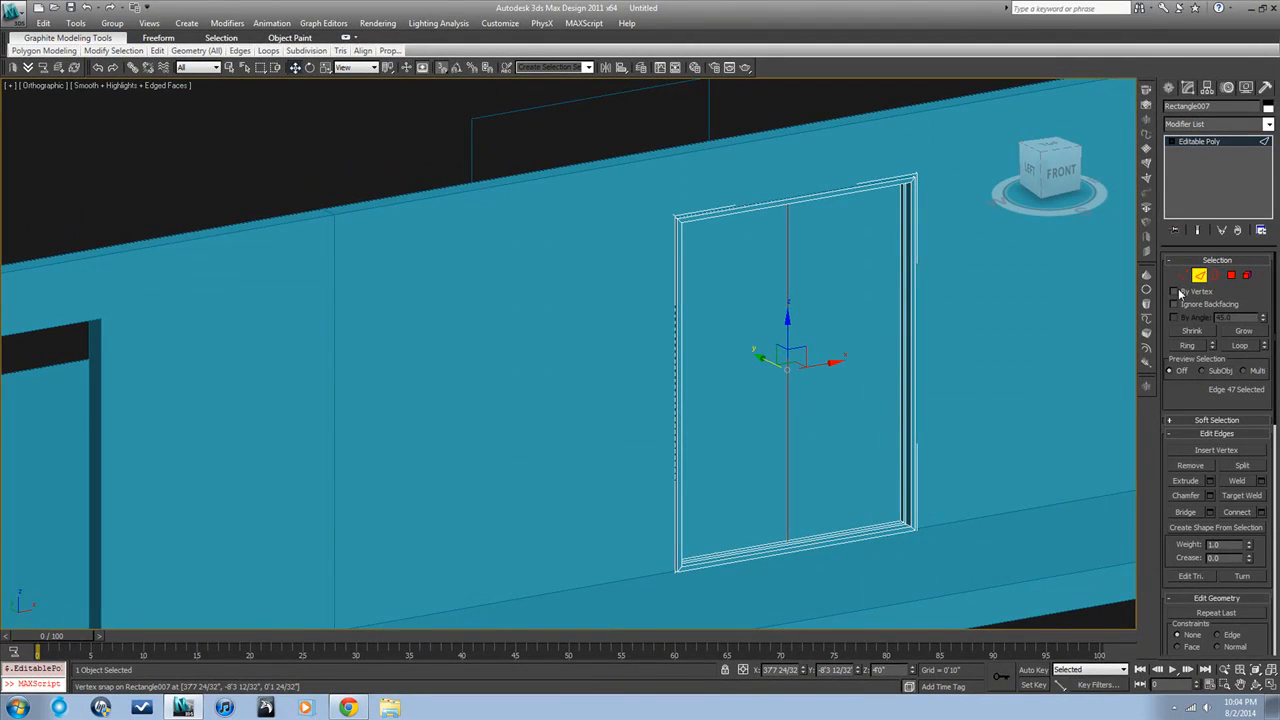
{"action": "left_click", "coordinate": [1231, 275], "text": "ctrl"}
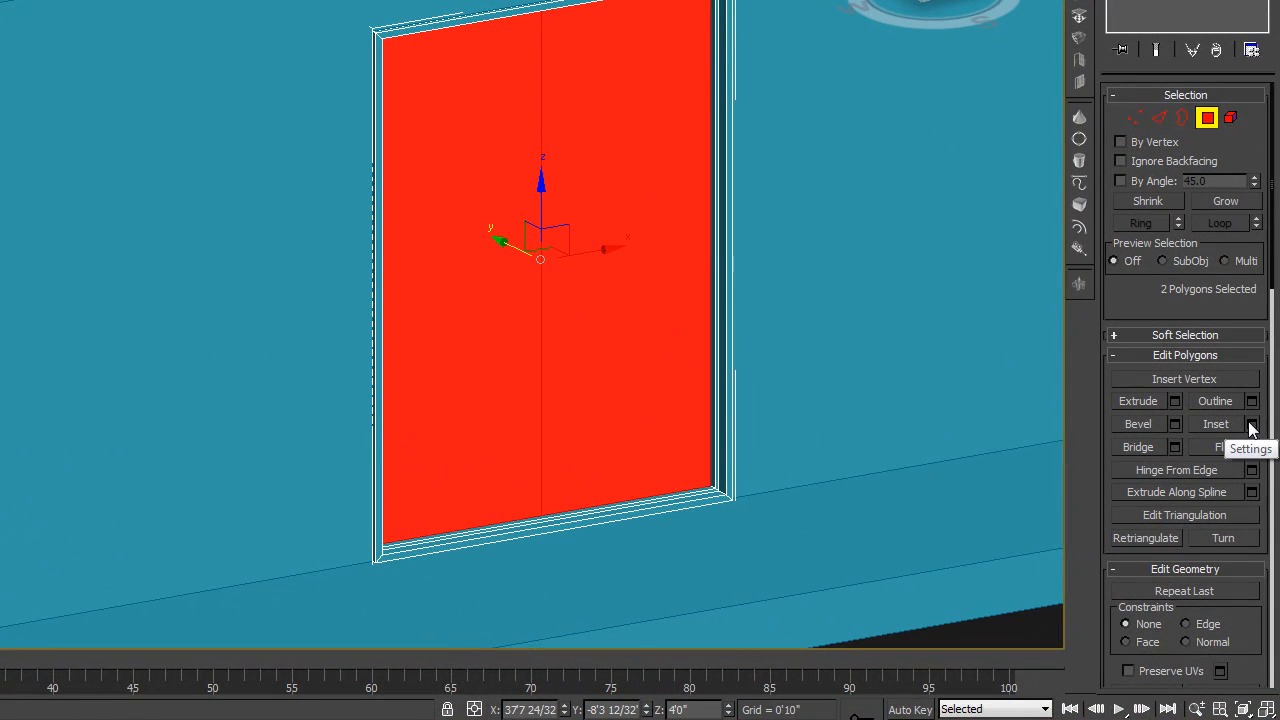
{"action": "left_click", "coordinate": [1251, 426]}
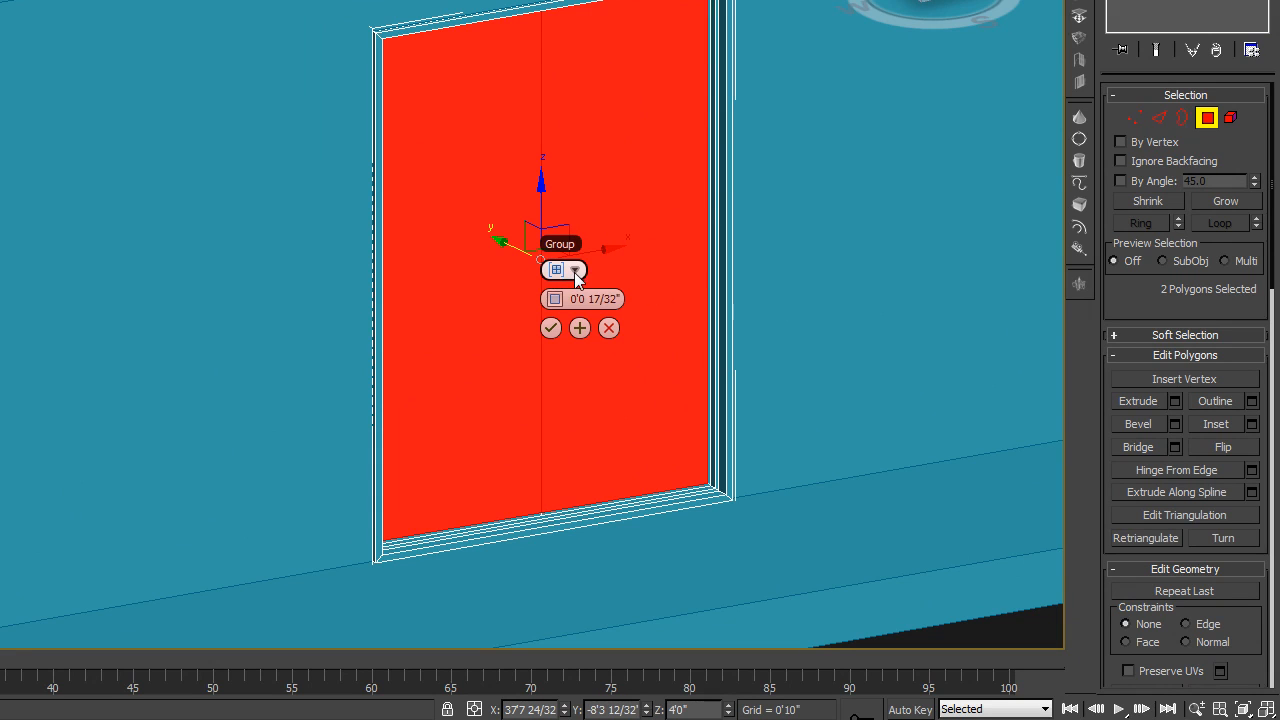
{"action": "left_click_drag", "start_coordinate": [560, 299], "coordinate": [607, 293]}
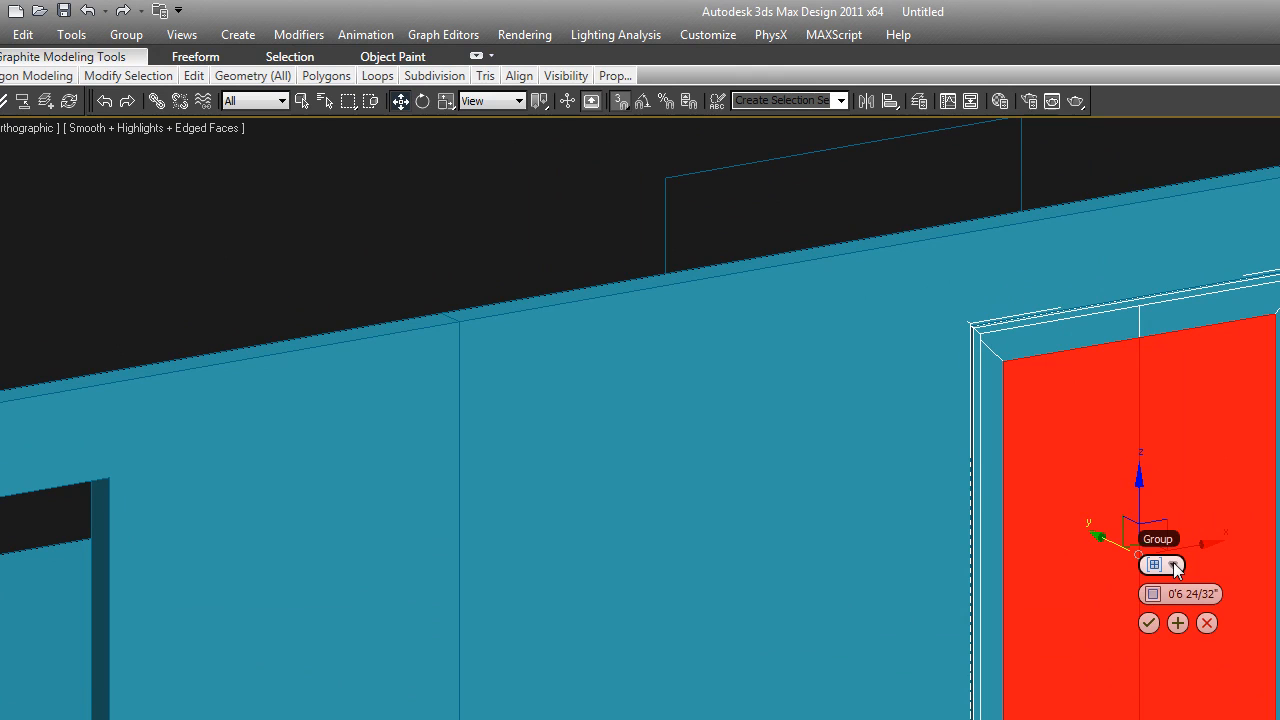
{"action": "left_click", "coordinate": [1175, 567]}
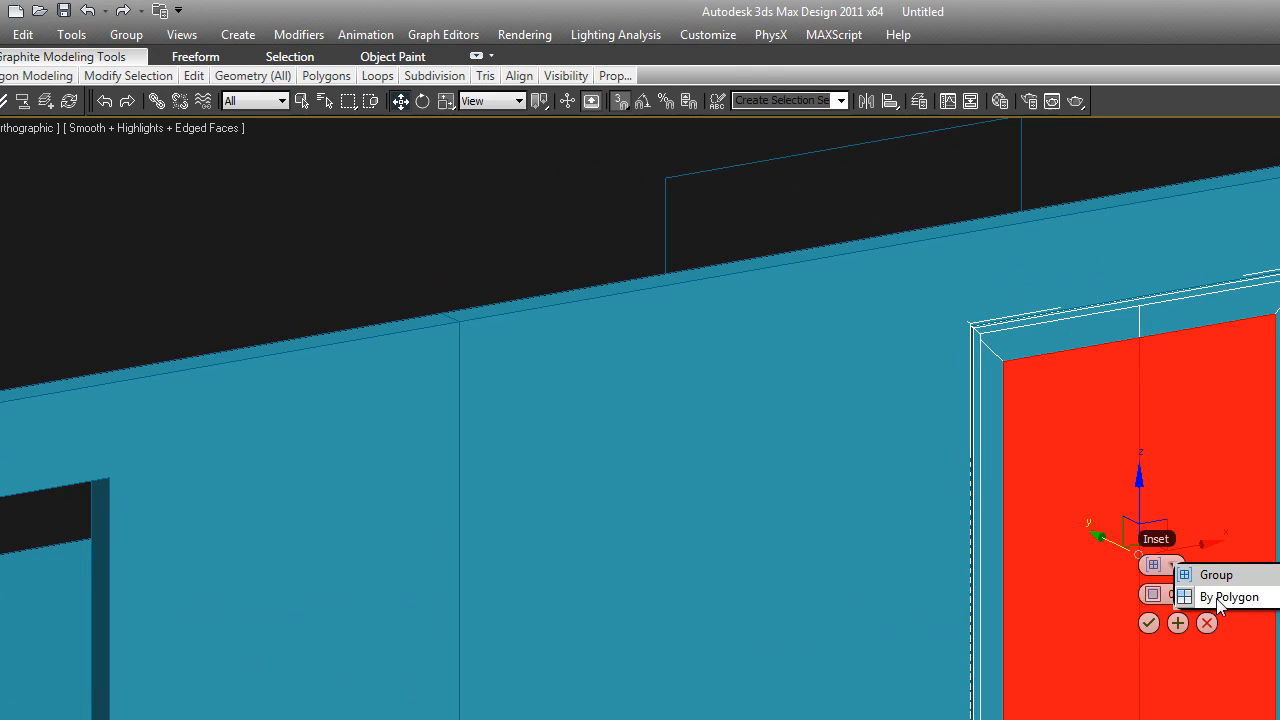
{"action": "left_click", "coordinate": [1212, 594]}
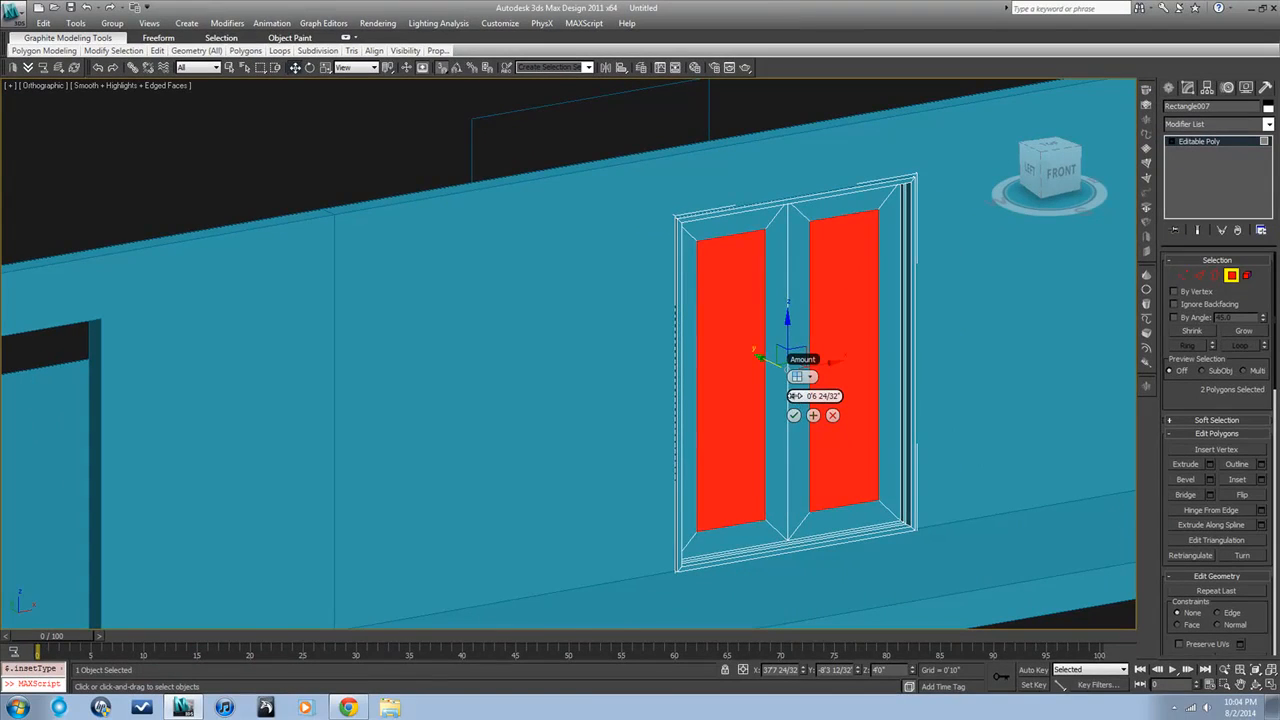
{"action": "left_click_drag", "start_coordinate": [890, 453], "coordinate": [874, 475]}
{"action": "left_click_drag", "start_coordinate": [781, 419], "coordinate": [785, 421]}
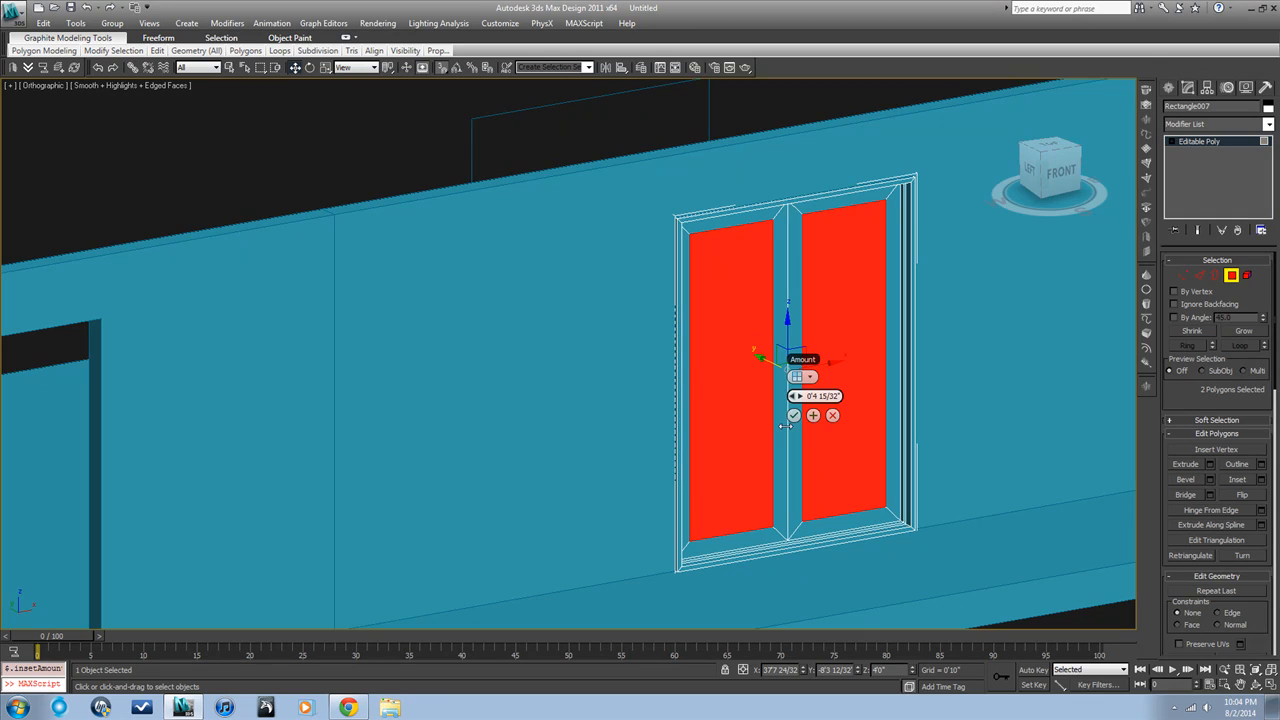
{"action": "left_click", "coordinate": [793, 415]}
Extrude the two inset leaf polygons slightly inward to recess the door panels
{"action": "middle_click_drag", "start_coordinate": [845, 522], "coordinate": [874, 534], "text": "alt"}
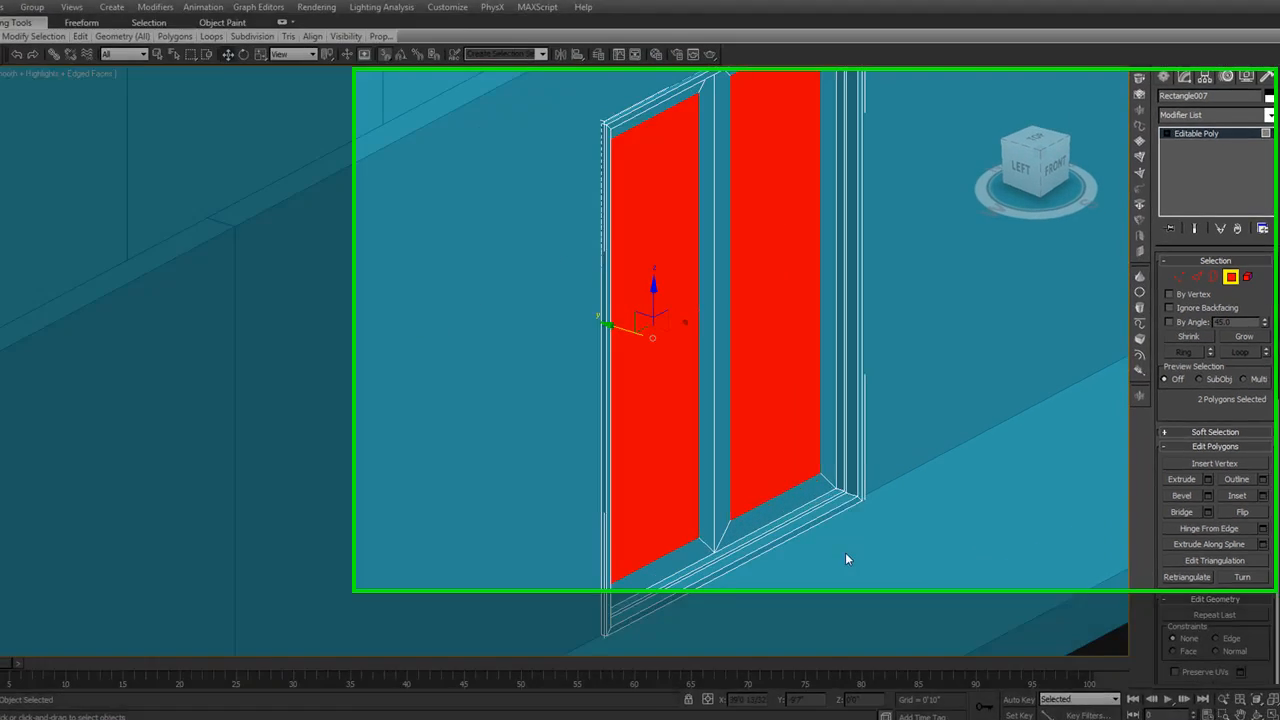
{"action": "scroll", "coordinate": [845, 559], "scroll_direction": "up", "scroll_amount": 3}
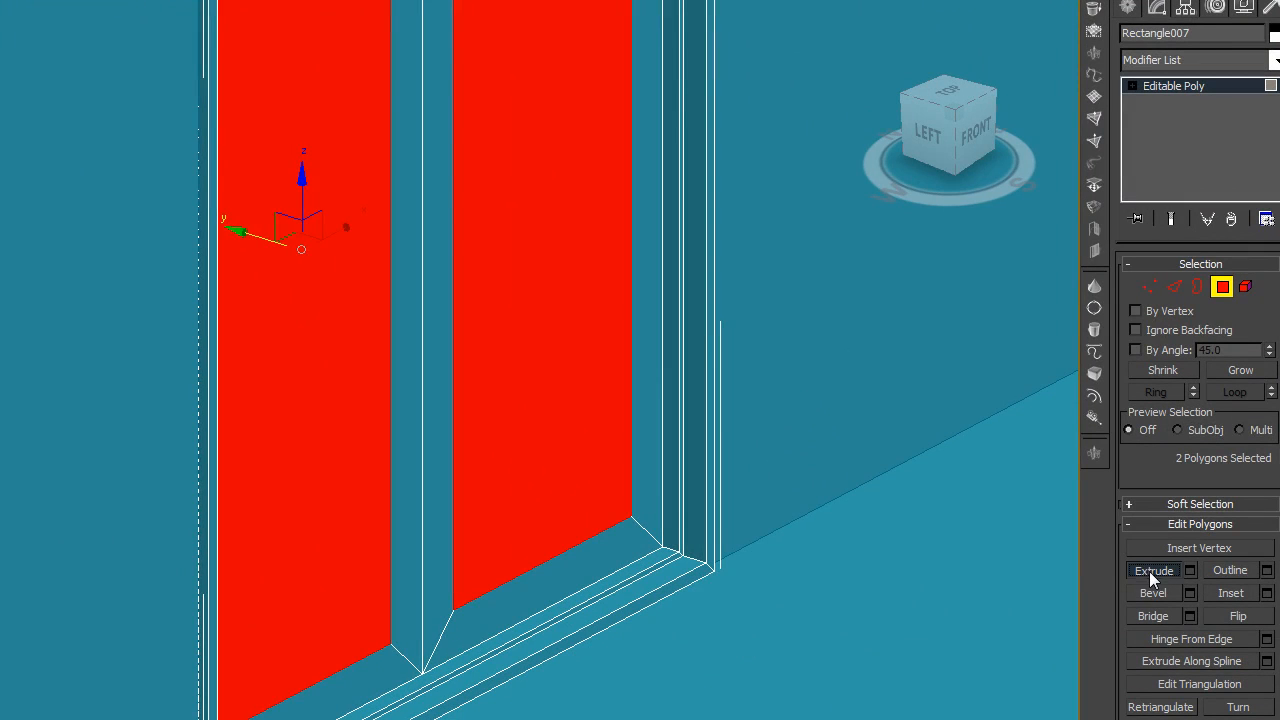
{"action": "left_click", "coordinate": [1153, 571]}
{"action": "left_click_drag", "start_coordinate": [614, 491], "coordinate": [613, 503]}
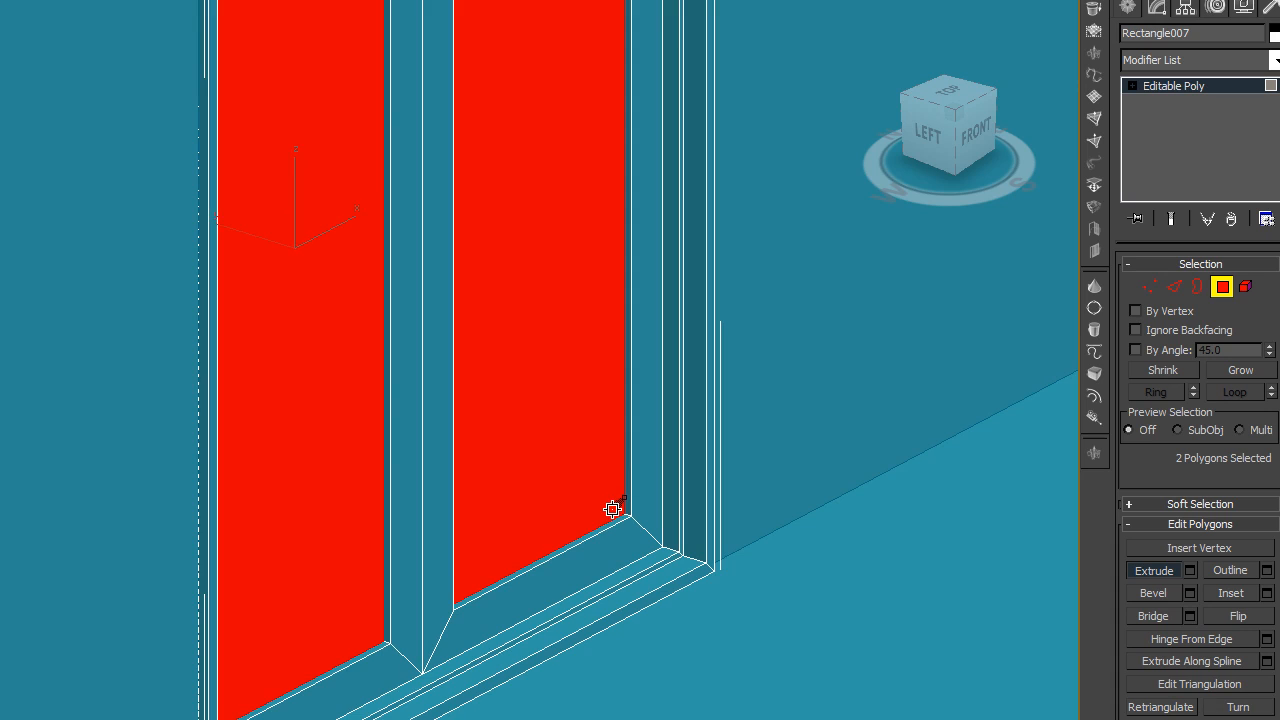
{"action": "scroll", "coordinate": [608, 508], "scroll_direction": "up", "scroll_amount": 4}
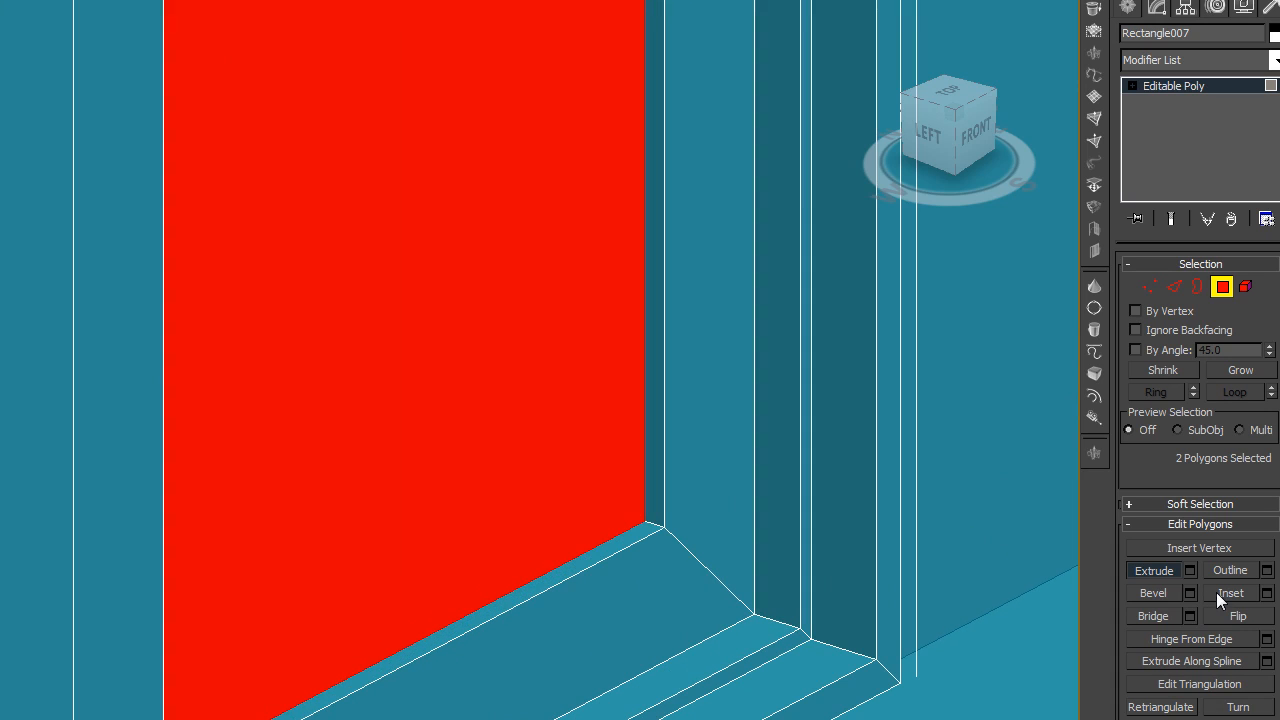
Inset the two recessed leaf polygons slightly and extrude them inward again to add a second stepped recess
{"action": "left_click", "coordinate": [1230, 593]}
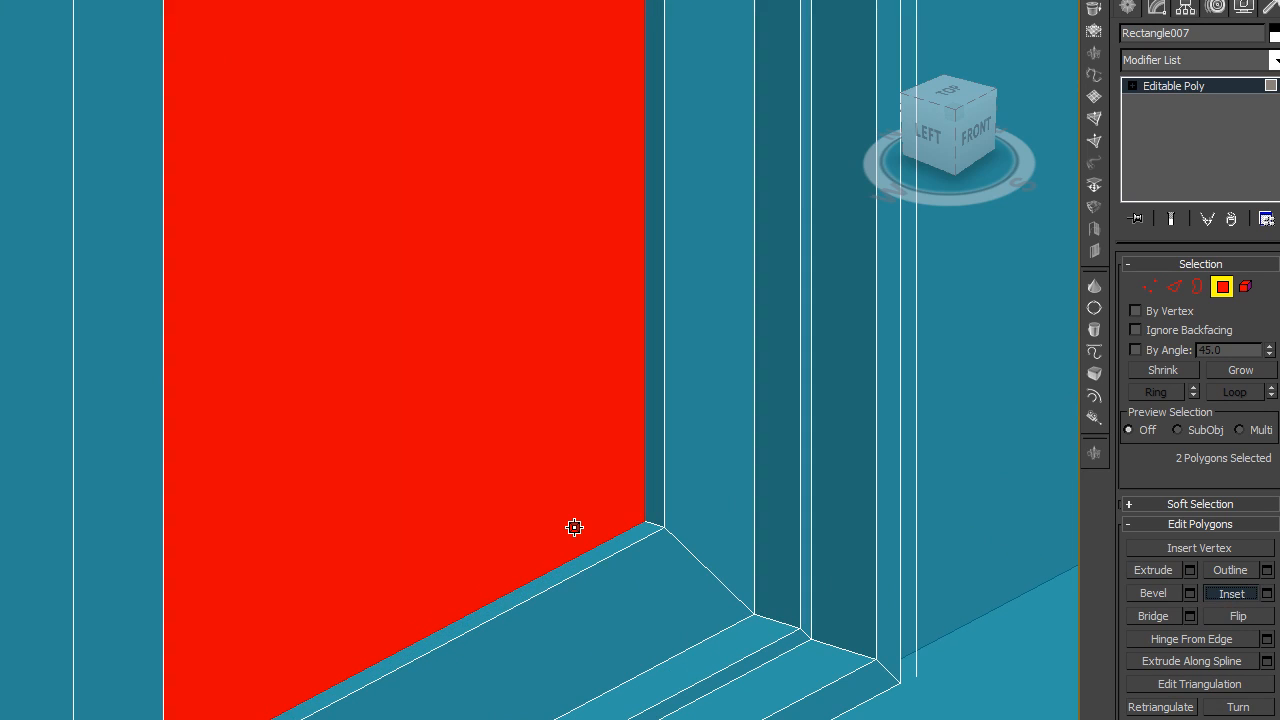
{"action": "left_click_drag", "start_coordinate": [577, 523], "coordinate": [577, 529]}
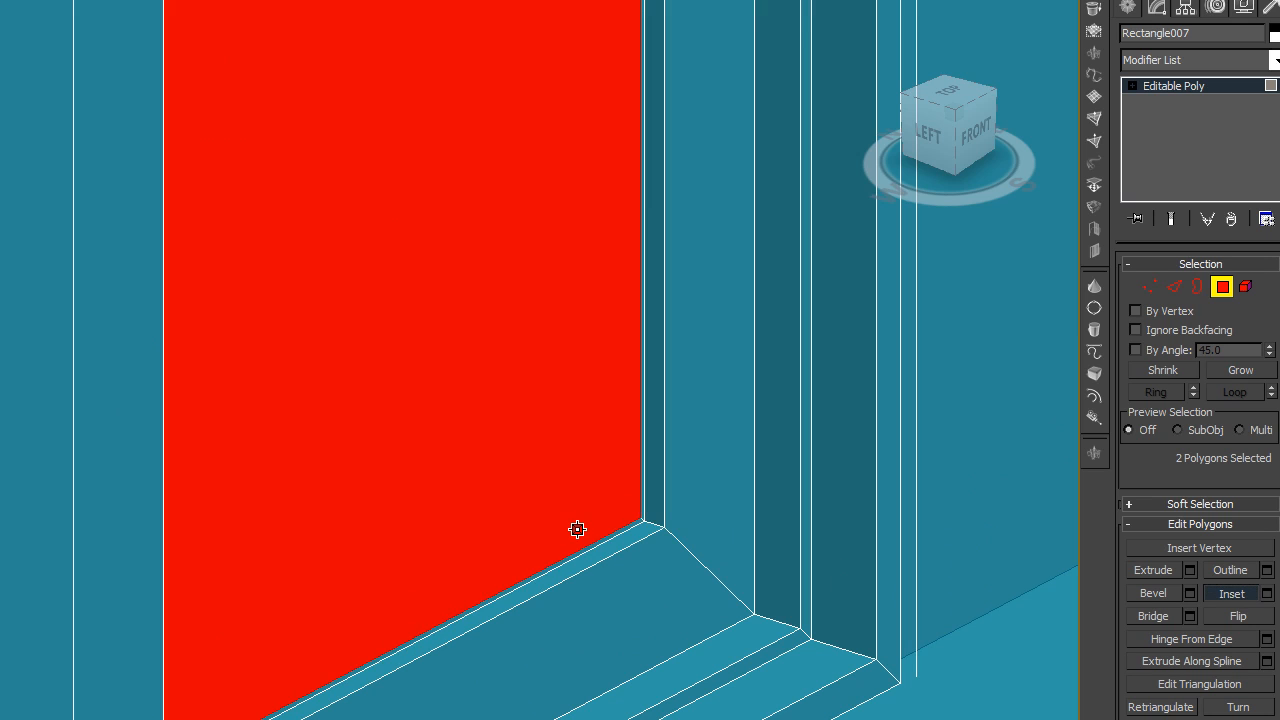
{"action": "left_click", "coordinate": [1137, 564]}
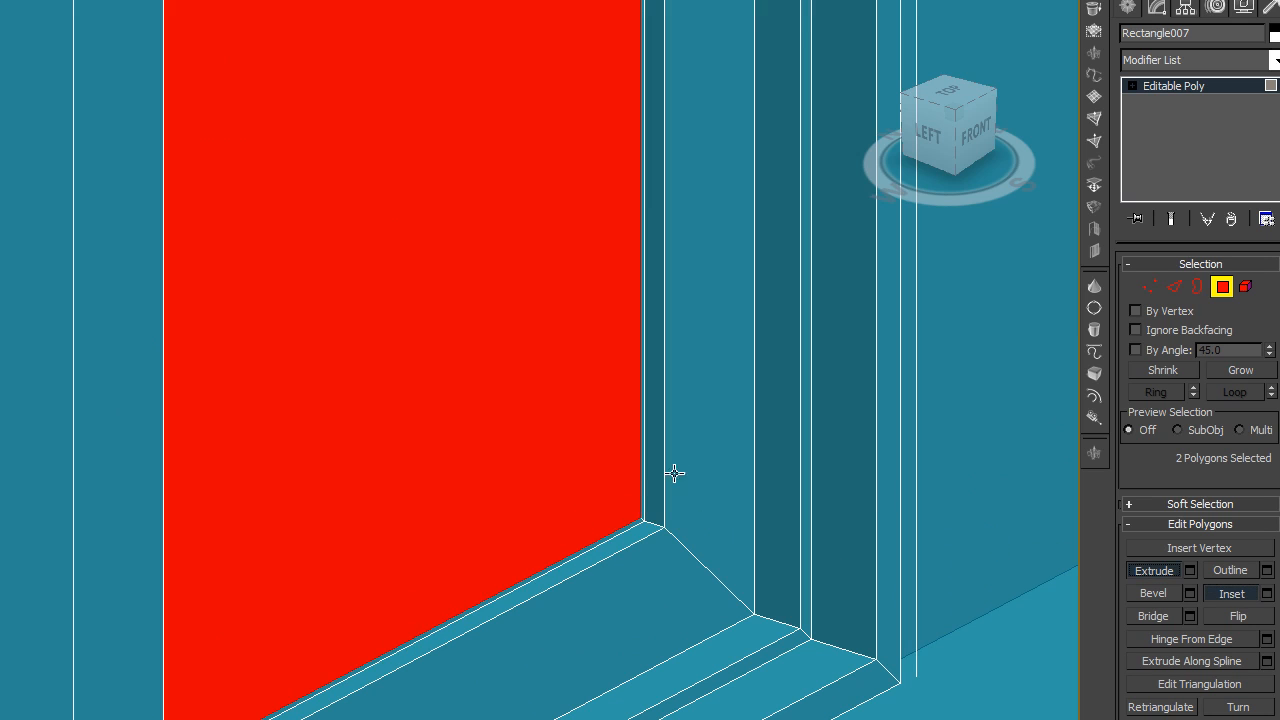
{"action": "left_click_drag", "start_coordinate": [569, 486], "coordinate": [567, 495]}
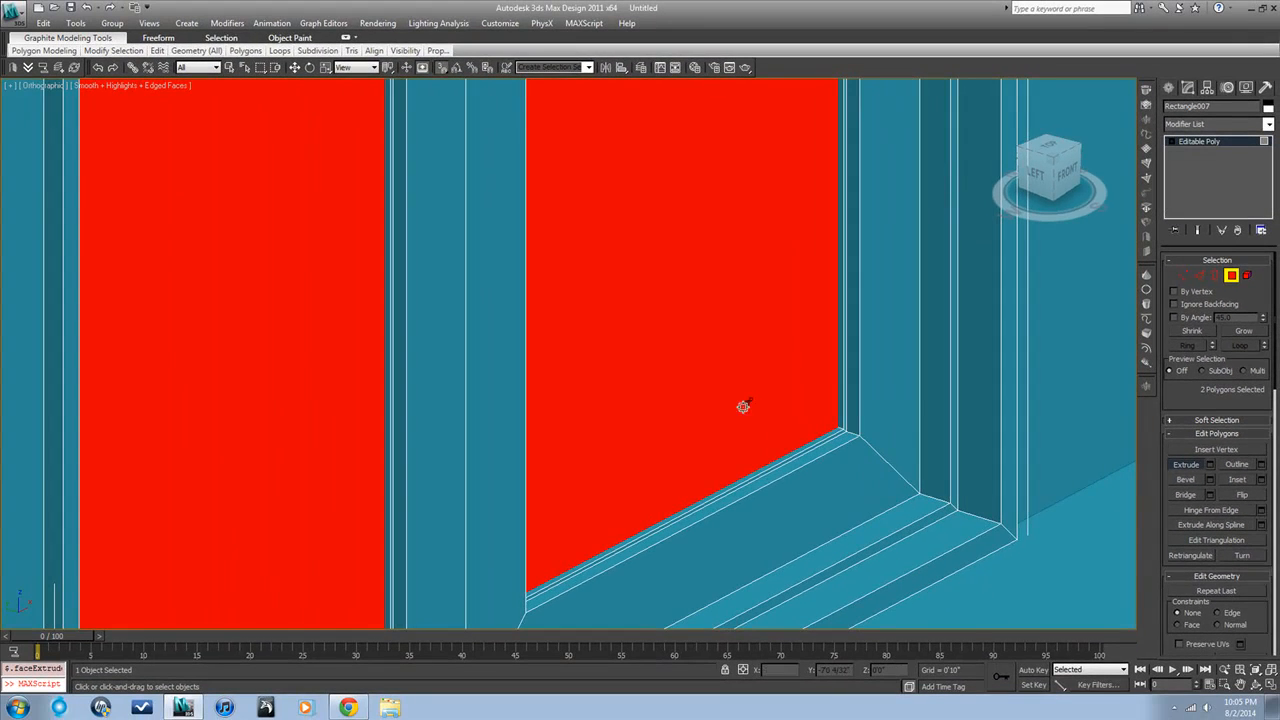
Examine the stepped recesses and frame of the double door up close and from both sides of the wall
{"action": "scroll", "coordinate": [790, 461], "scroll_direction": "down", "scroll_amount": 10}
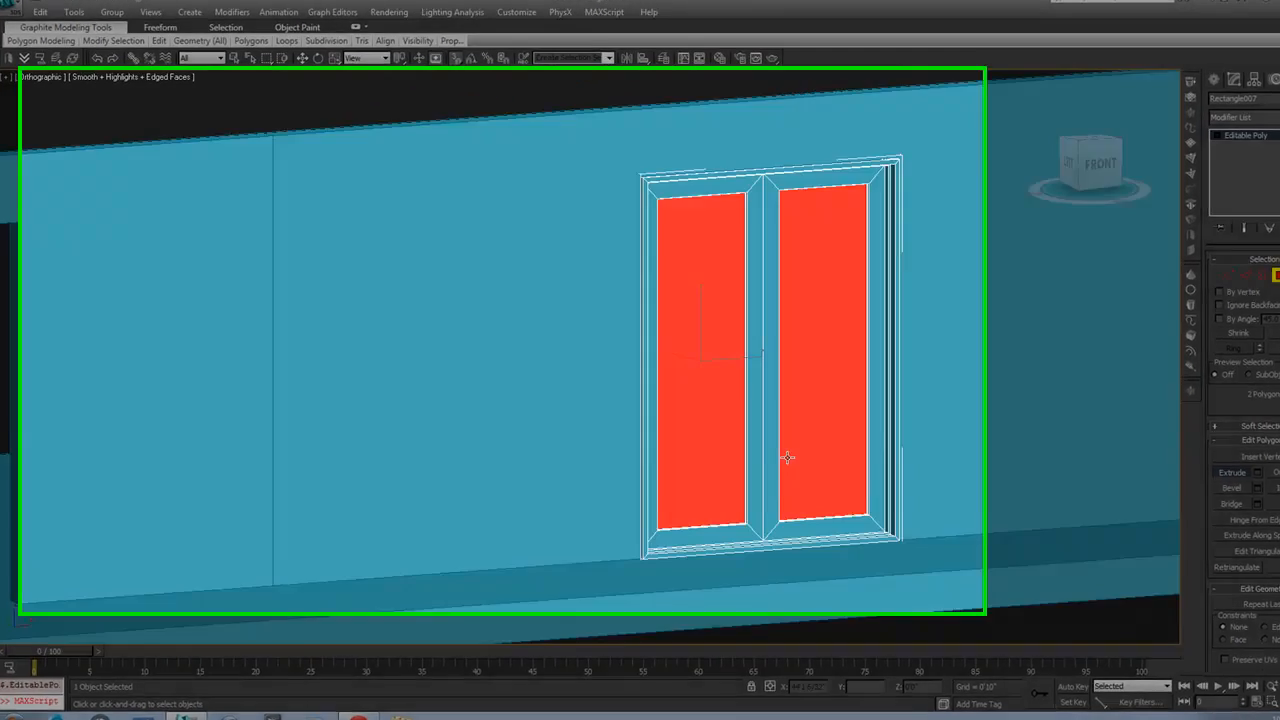
{"action": "middle_click_drag", "start_coordinate": [787, 457], "coordinate": [835, 474], "text": "alt"}
{"action": "middle_click_drag", "start_coordinate": [1081, 535], "coordinate": [1043, 549], "text": "alt"}
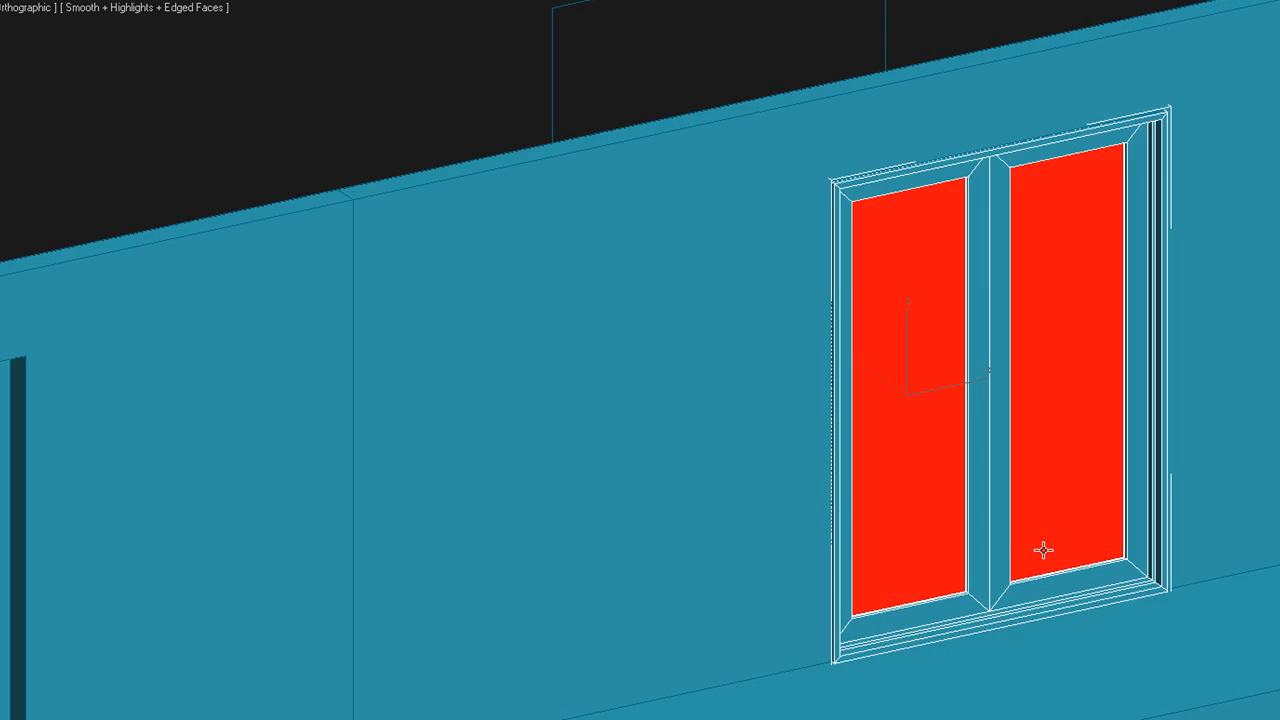
{"action": "scroll", "coordinate": [1104, 573], "scroll_direction": "up", "scroll_amount": 5}
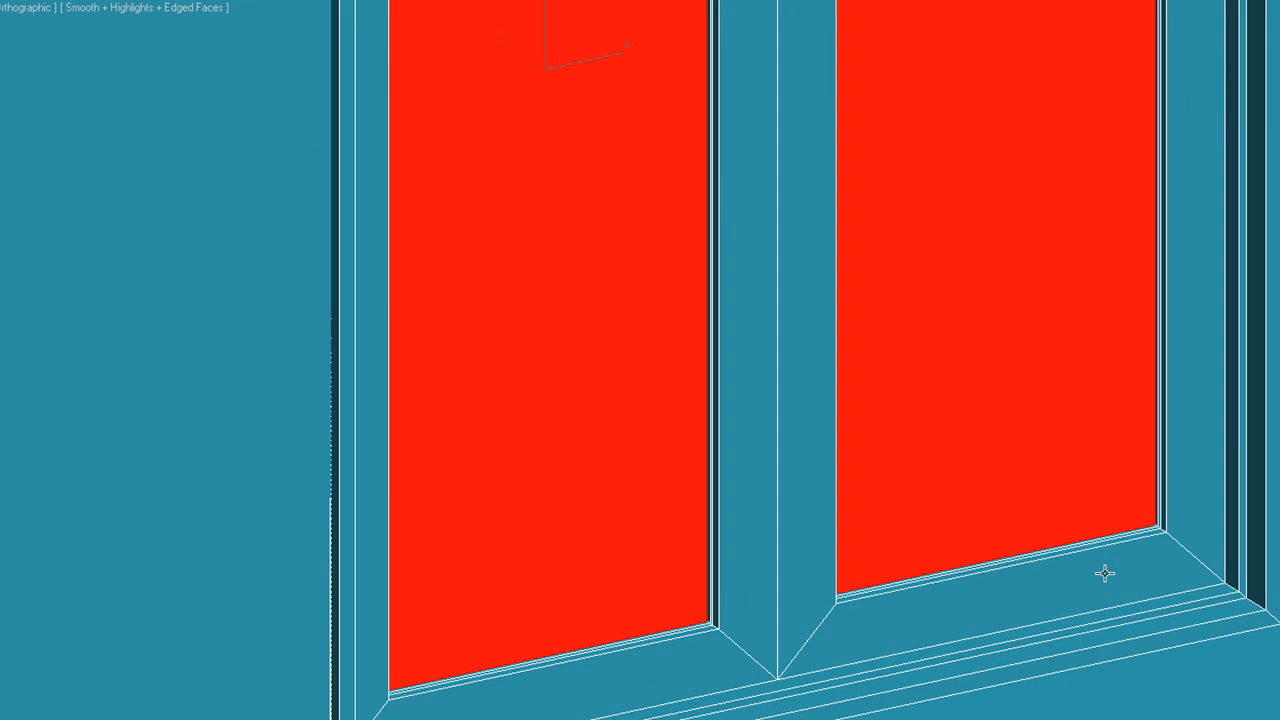
{"action": "scroll", "coordinate": [1105, 573], "scroll_direction": "down", "scroll_amount": 2}
{"action": "scroll", "coordinate": [1023, 491], "scroll_direction": "down", "scroll_amount": 4}
{"action": "middle_click_drag", "start_coordinate": [1028, 497], "coordinate": [1048, 497], "text": "alt"}
{"action": "scroll", "coordinate": [935, 562], "scroll_direction": "up", "scroll_amount": 4}
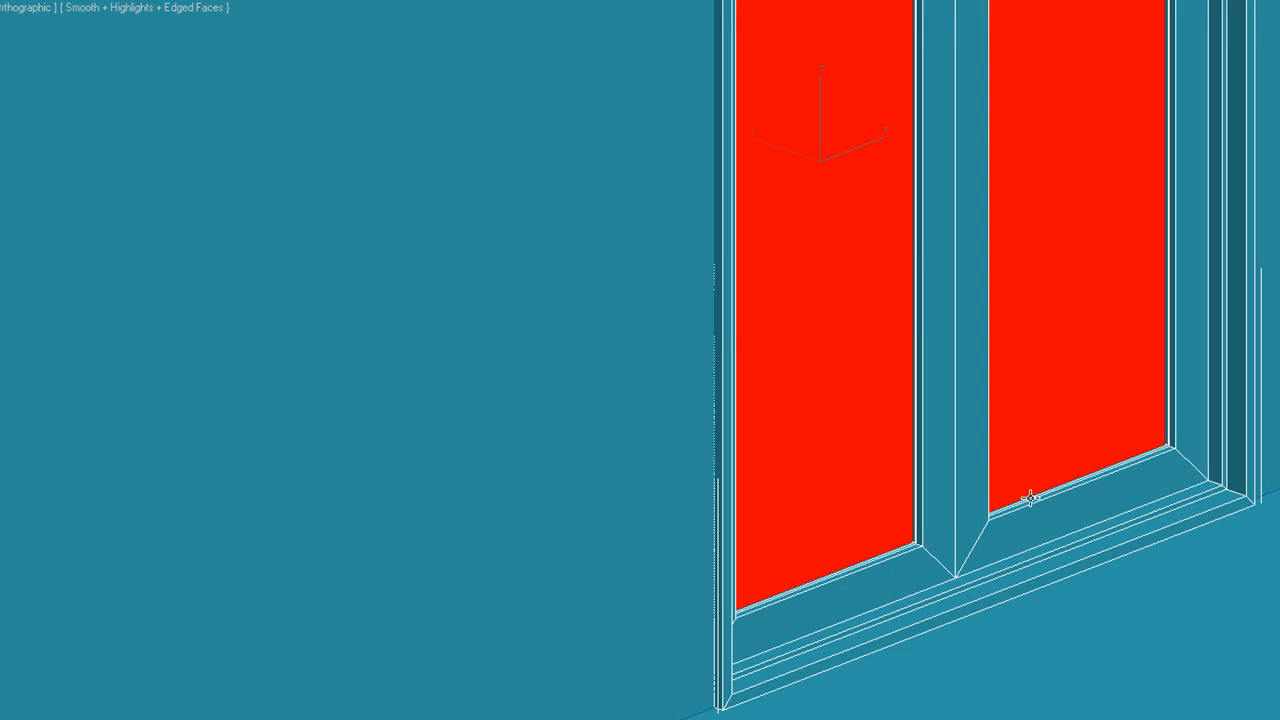
{"action": "scroll", "coordinate": [1131, 471], "scroll_direction": "down", "scroll_amount": 4}
{"action": "middle_click_drag", "start_coordinate": [1131, 483], "coordinate": [1111, 596]}
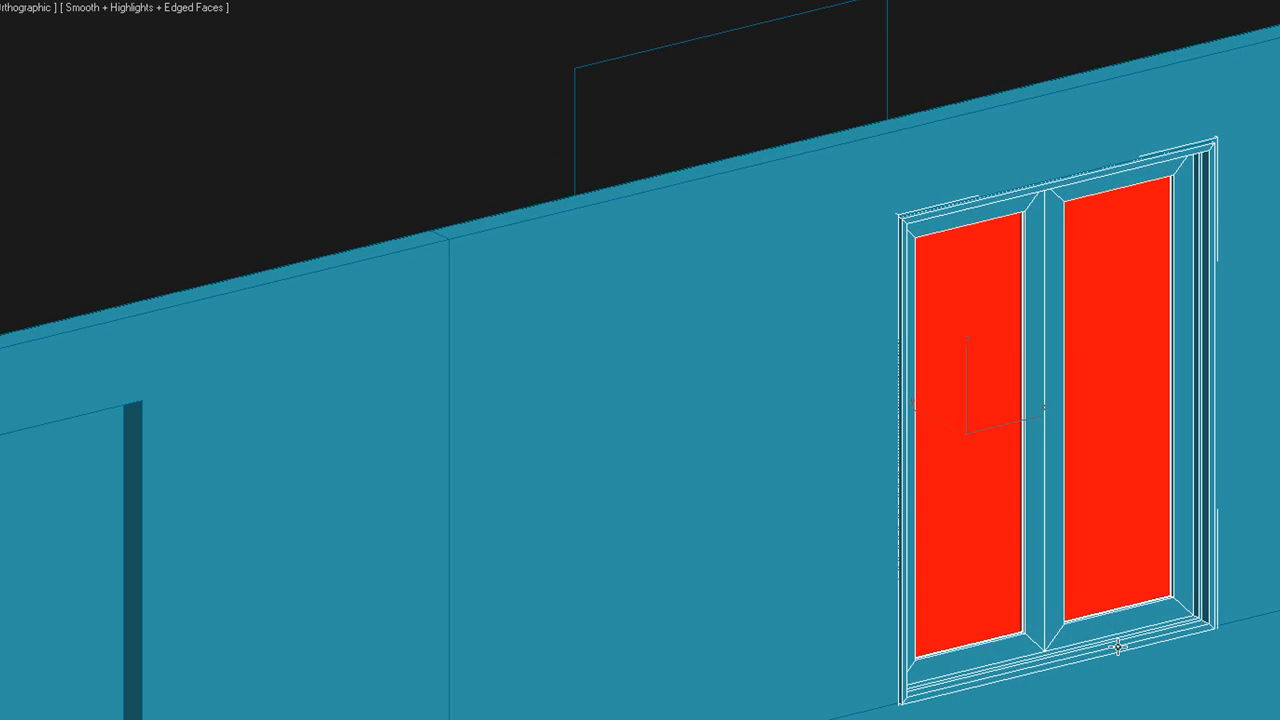
{"action": "scroll", "coordinate": [1117, 647], "scroll_direction": "up", "scroll_amount": 2}
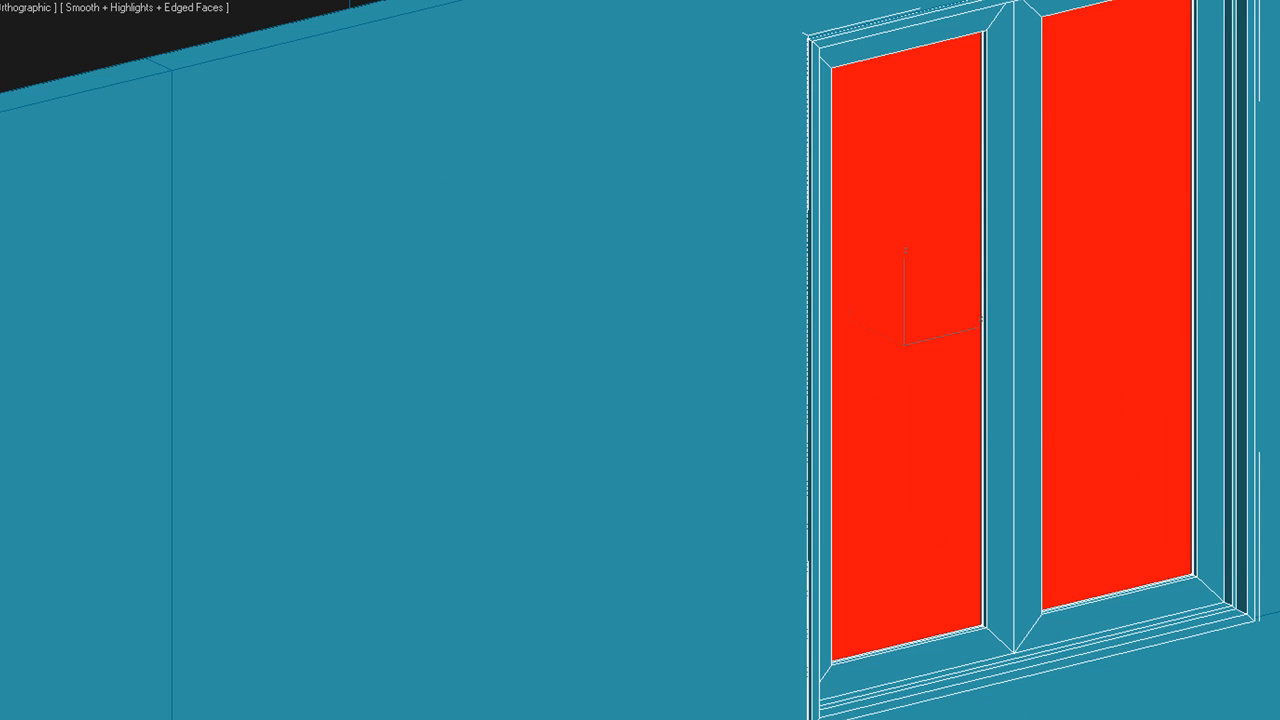
{"action": "middle_click_drag", "start_coordinate": [1140, 578], "coordinate": [1183, 637], "text": "alt"}
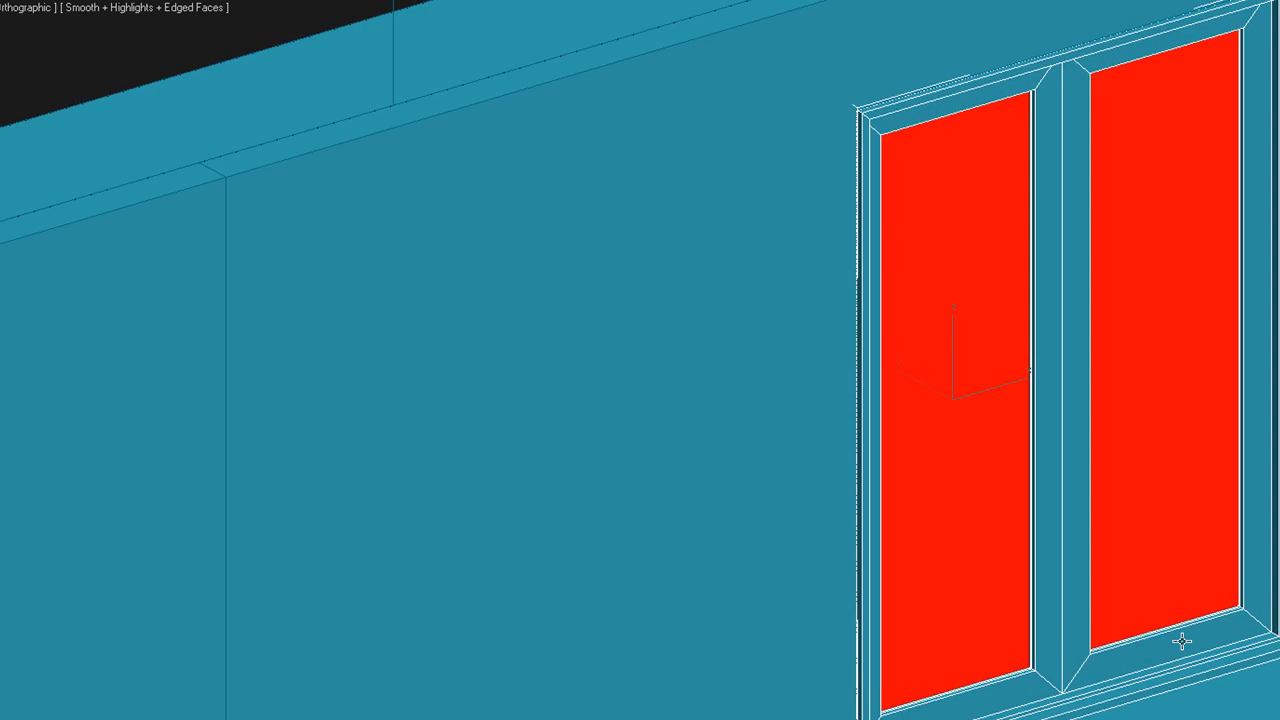
{"action": "scroll", "coordinate": [1182, 638], "scroll_direction": "up", "scroll_amount": 3}
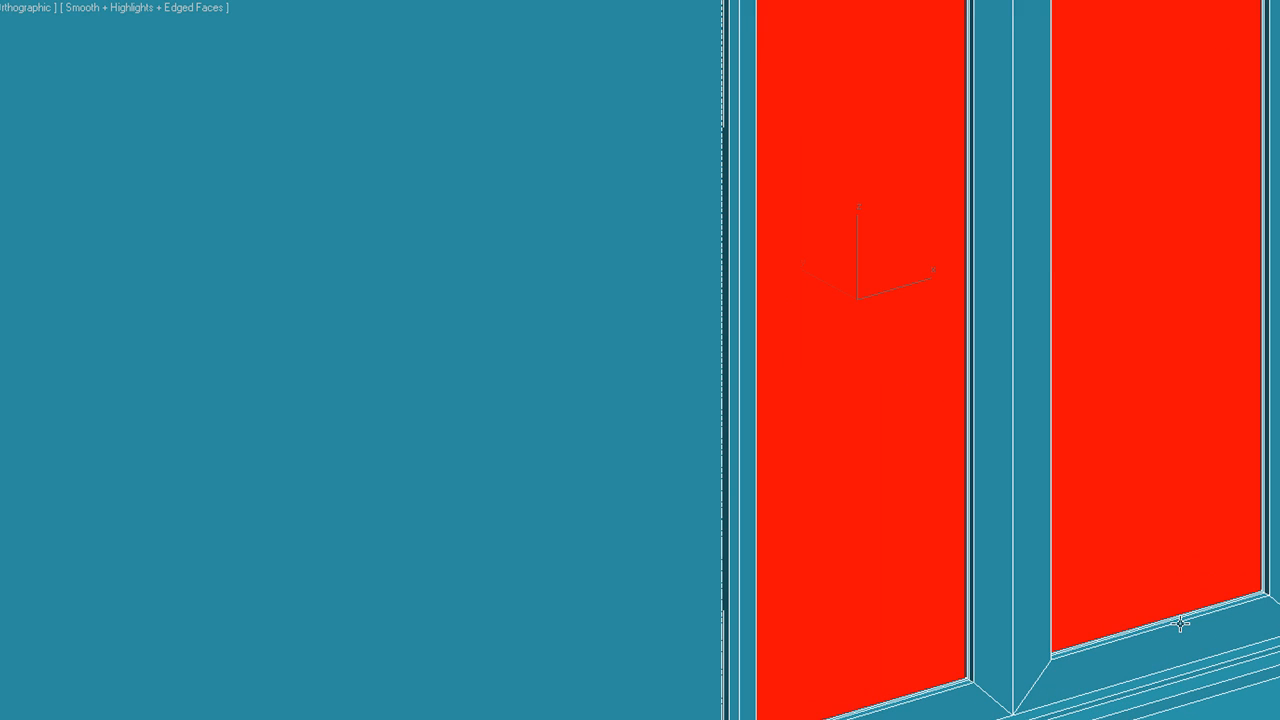
{"action": "scroll", "coordinate": [1221, 687], "scroll_direction": "down", "scroll_amount": 3}
{"action": "middle_click_drag", "start_coordinate": [1246, 676], "coordinate": [1107, 678], "text": "alt"}
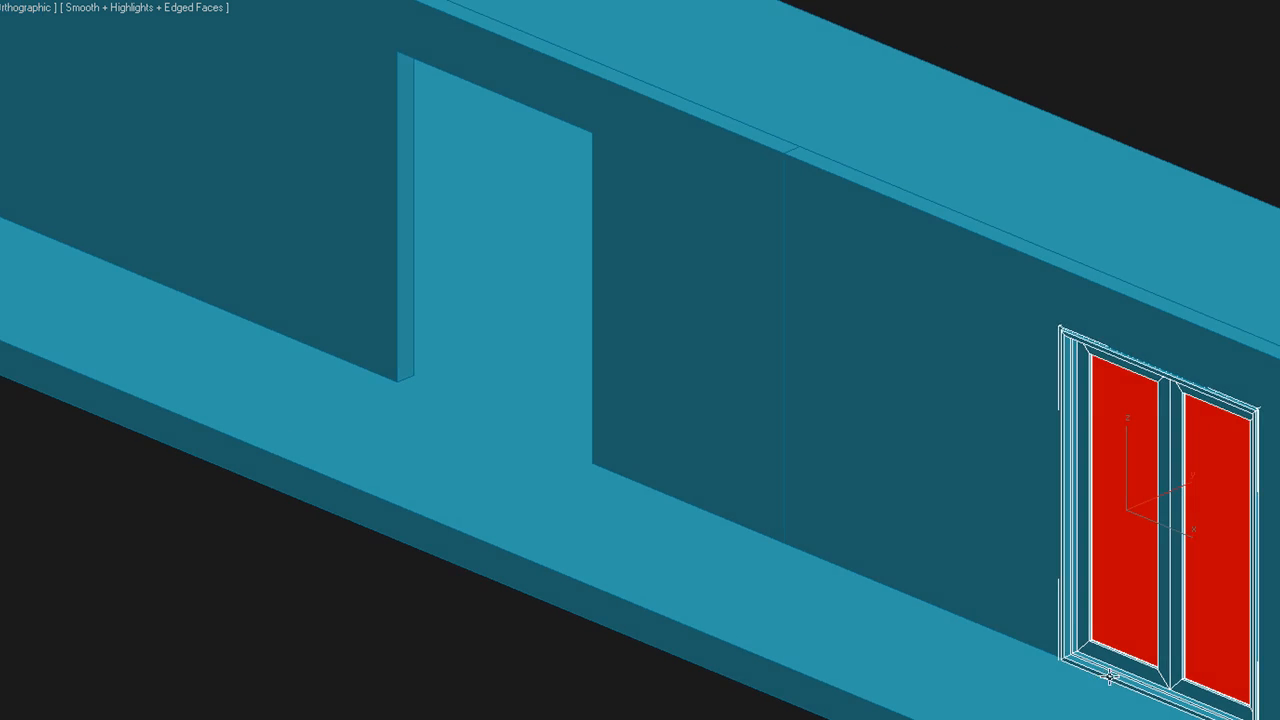
{"action": "scroll", "coordinate": [1124, 664], "scroll_direction": "up", "scroll_amount": 4}
{"action": "scroll", "coordinate": [1183, 633], "scroll_direction": "up", "scroll_amount": 3}
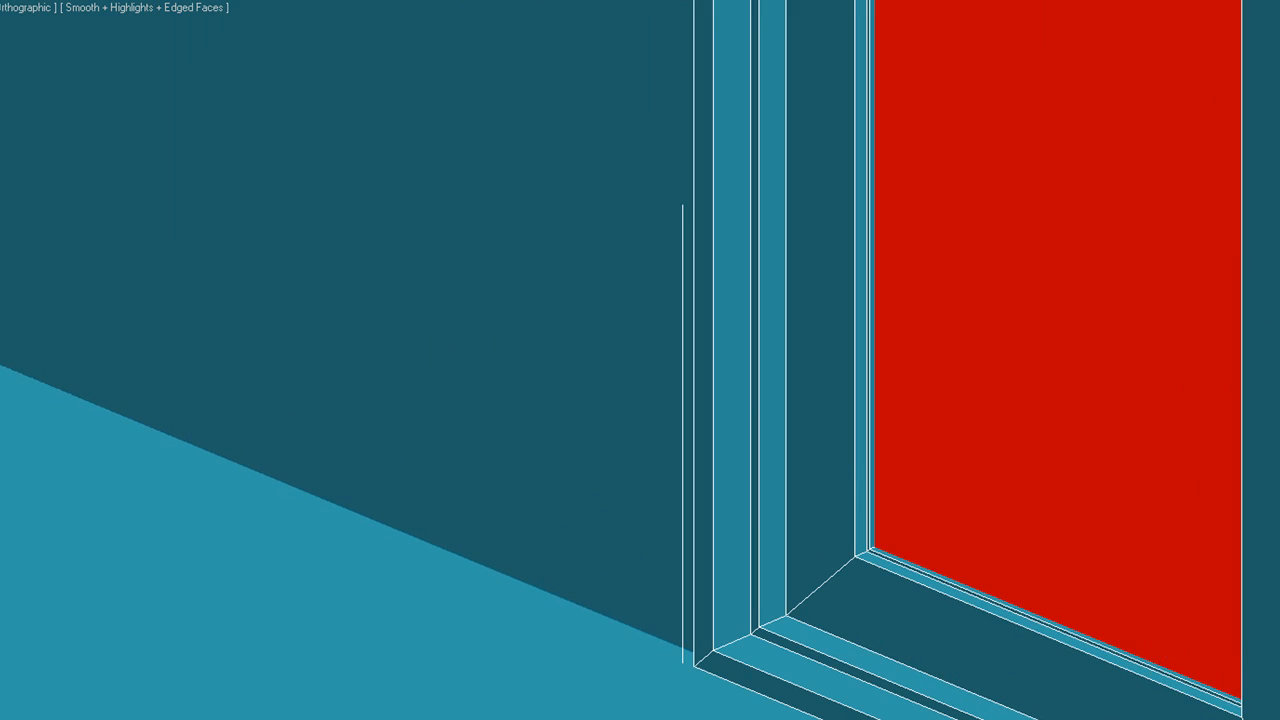
{"action": "scroll", "coordinate": [1131, 666], "scroll_direction": "down", "scroll_amount": 6}
{"action": "middle_click_drag", "start_coordinate": [1161, 650], "coordinate": [1279, 645], "text": "alt"}
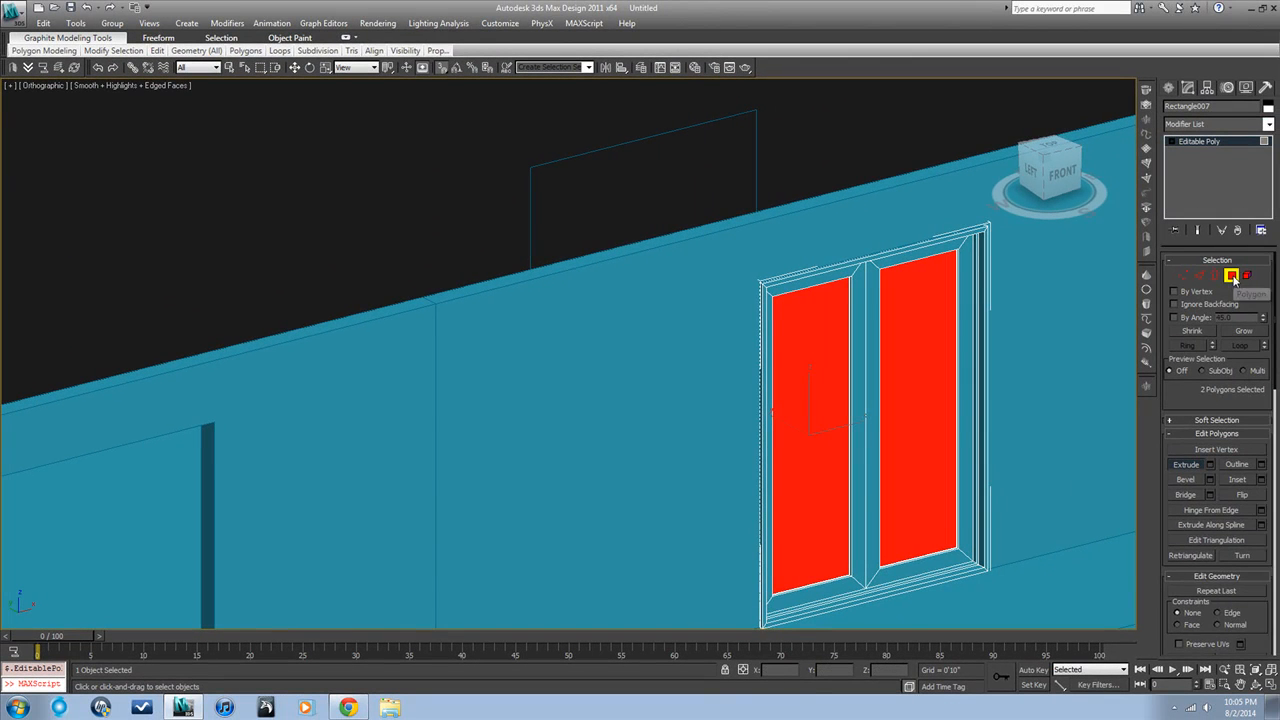
Clone the finished double door as an instance and snap it into the middle door opening in the front view
{"action": "left_click", "coordinate": [1234, 281]}
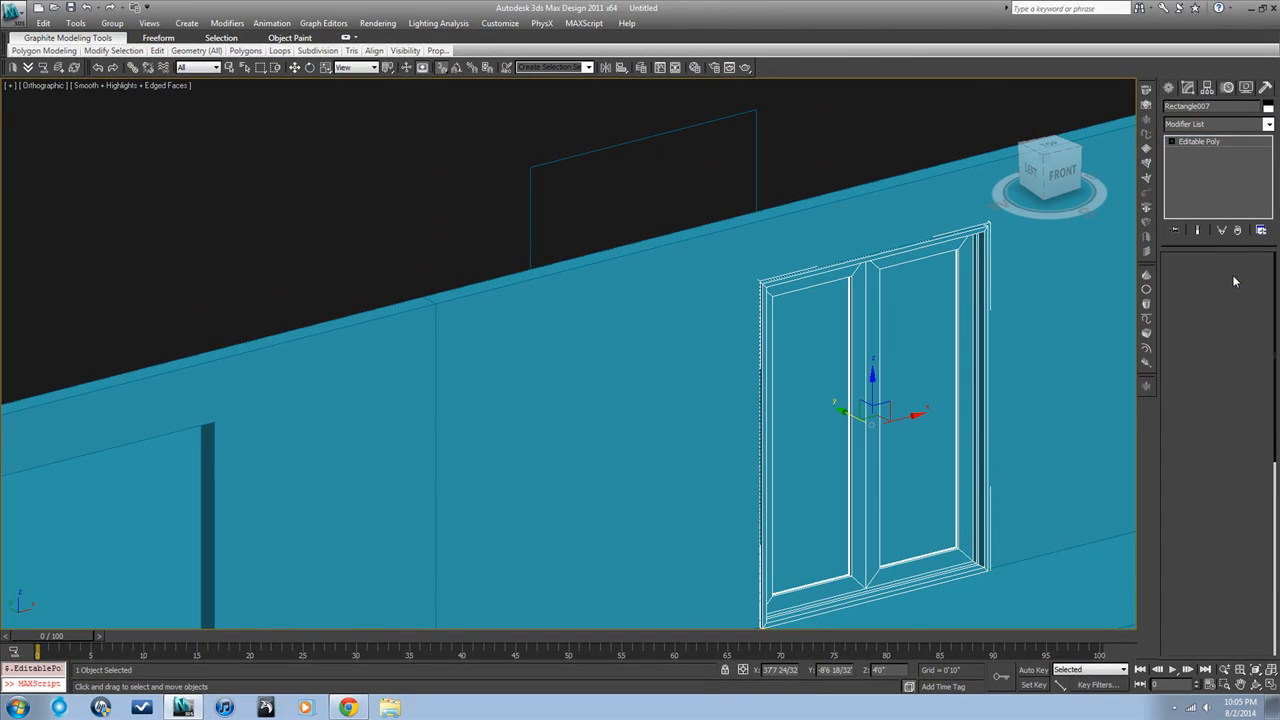
{"action": "scroll", "coordinate": [890, 200], "scroll_direction": "down", "scroll_amount": 5}
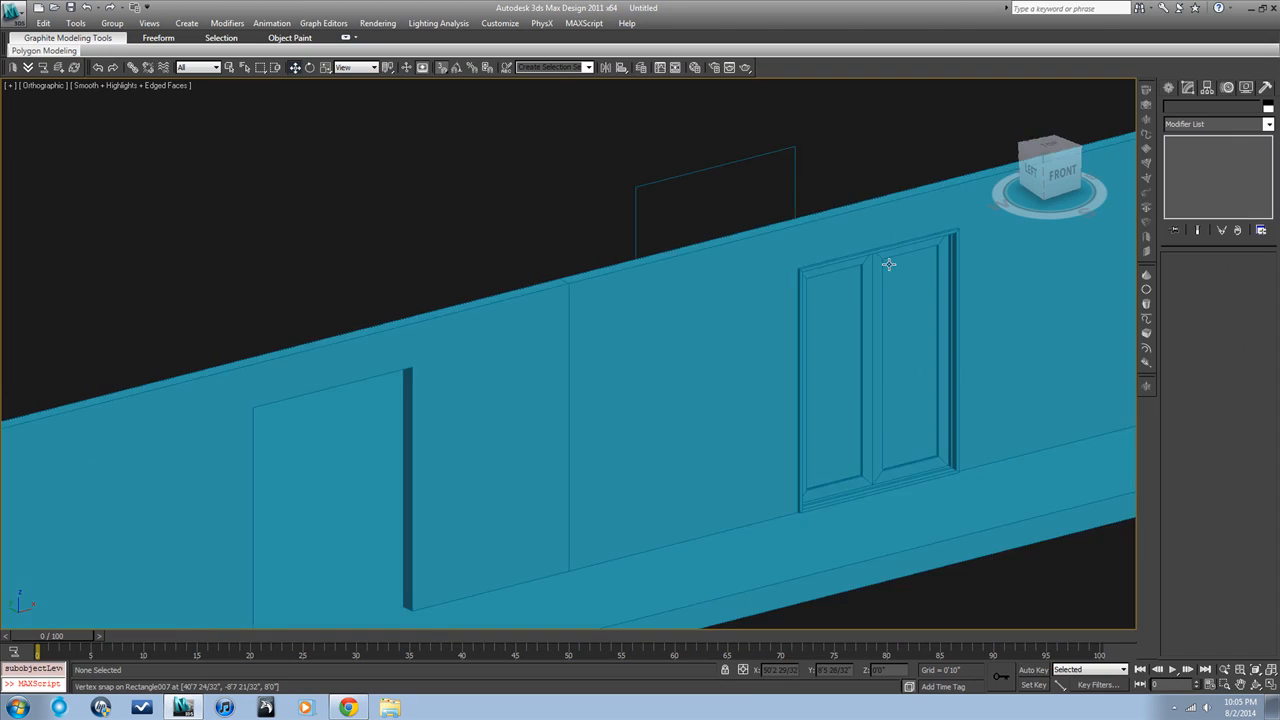
{"action": "left_click", "coordinate": [928, 325]}
{"action": "middle_click_drag", "start_coordinate": [1243, 552], "coordinate": [1163, 540], "text": "alt"}
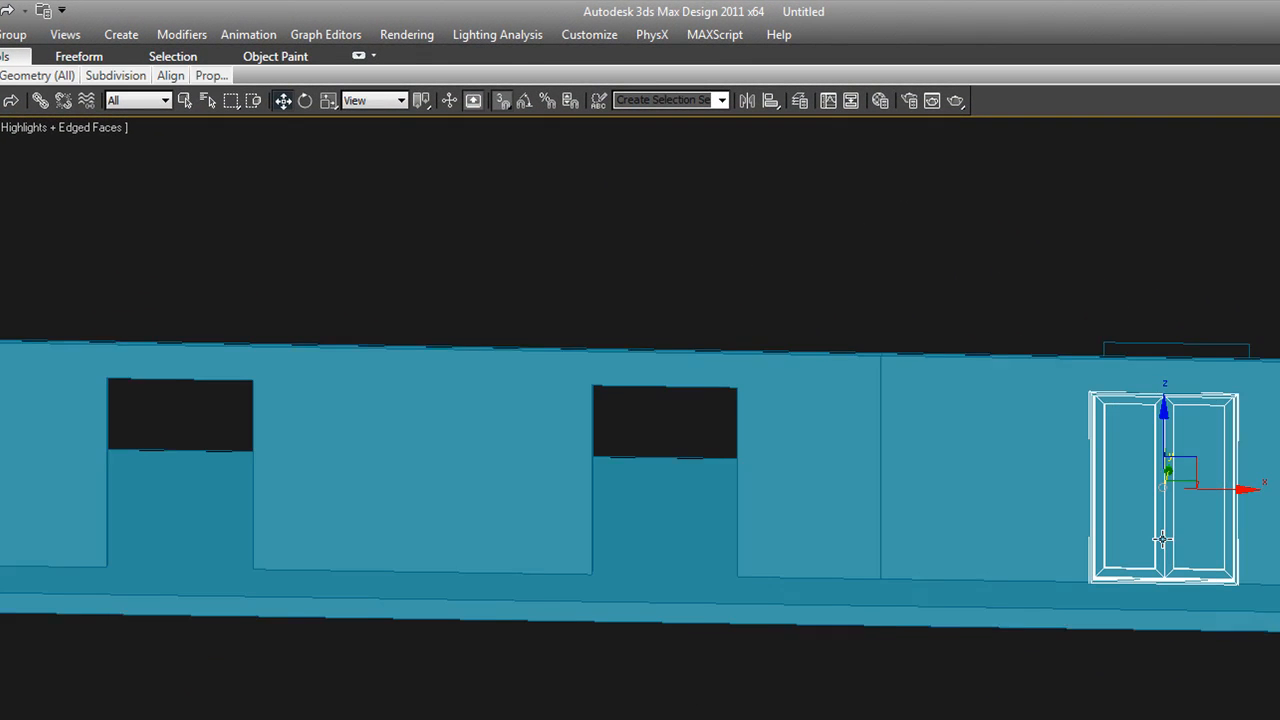
{"action": "key", "text": "f"}
{"action": "key", "text": "z"}
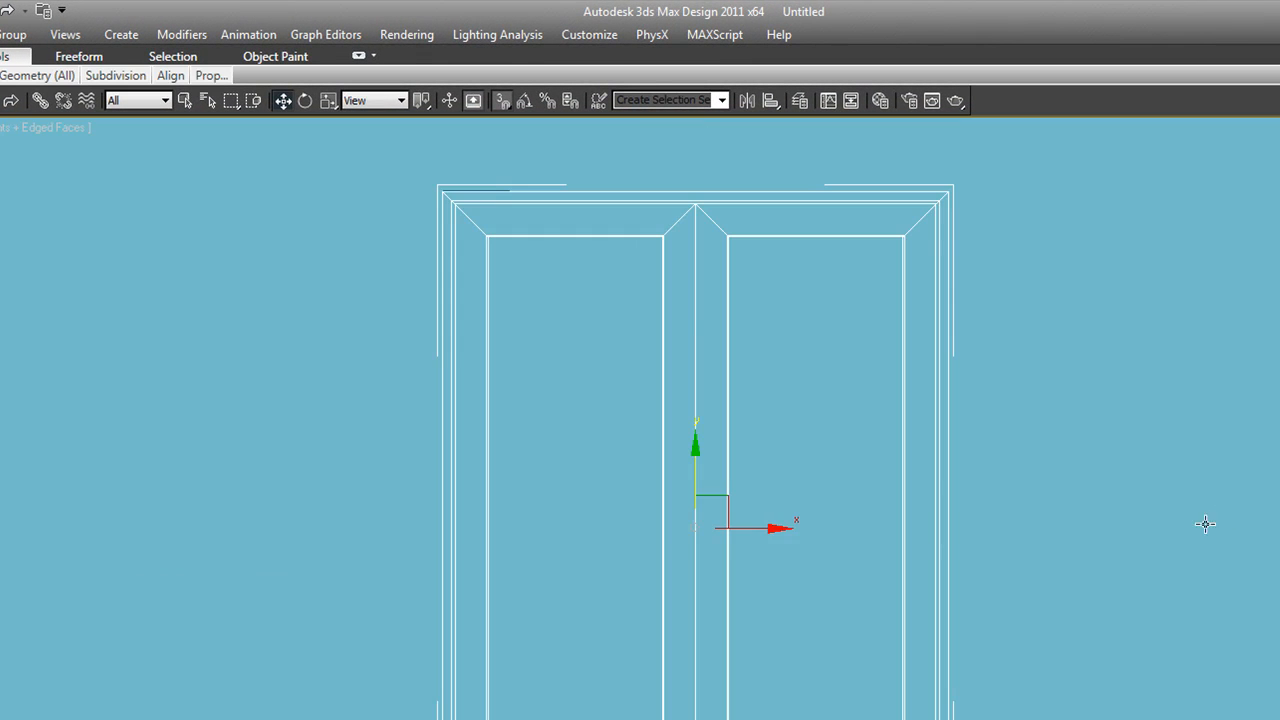
{"action": "scroll", "coordinate": [1190, 560], "scroll_direction": "down", "scroll_amount": 5}
{"action": "middle_click_drag", "start_coordinate": [1163, 577], "coordinate": [1244, 583]}
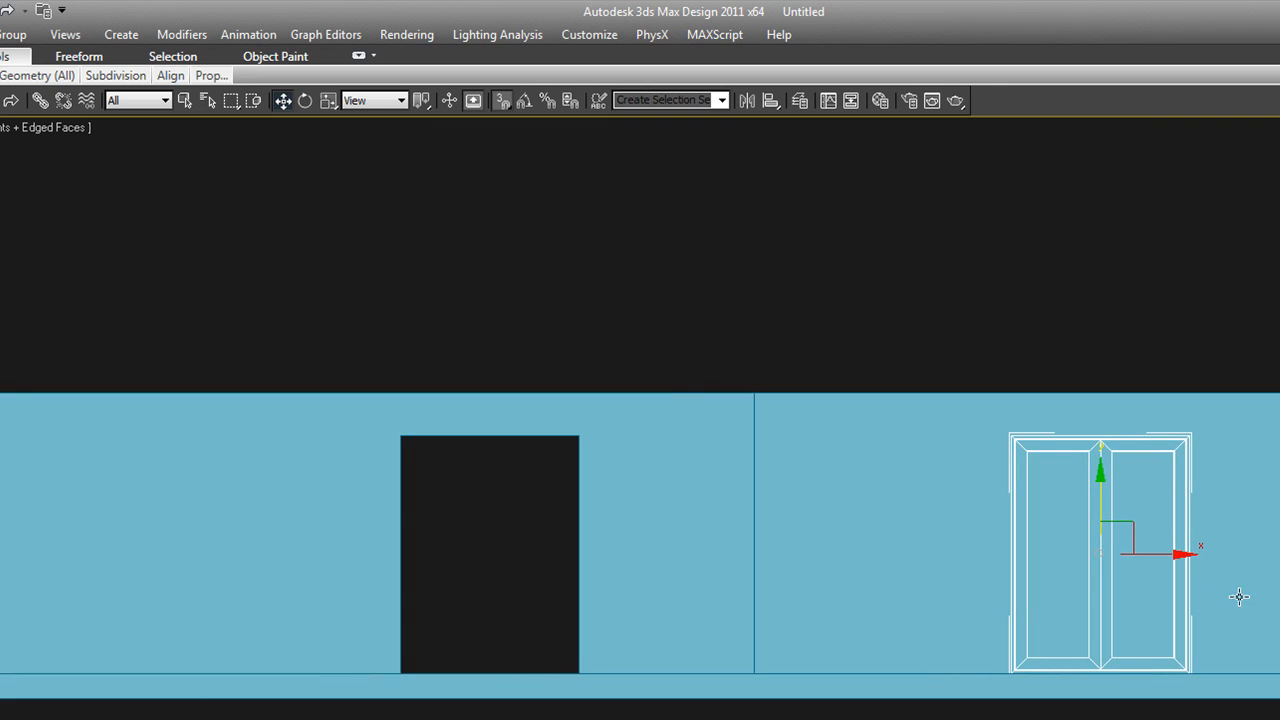
{"action": "key", "text": "ctrl+v"}
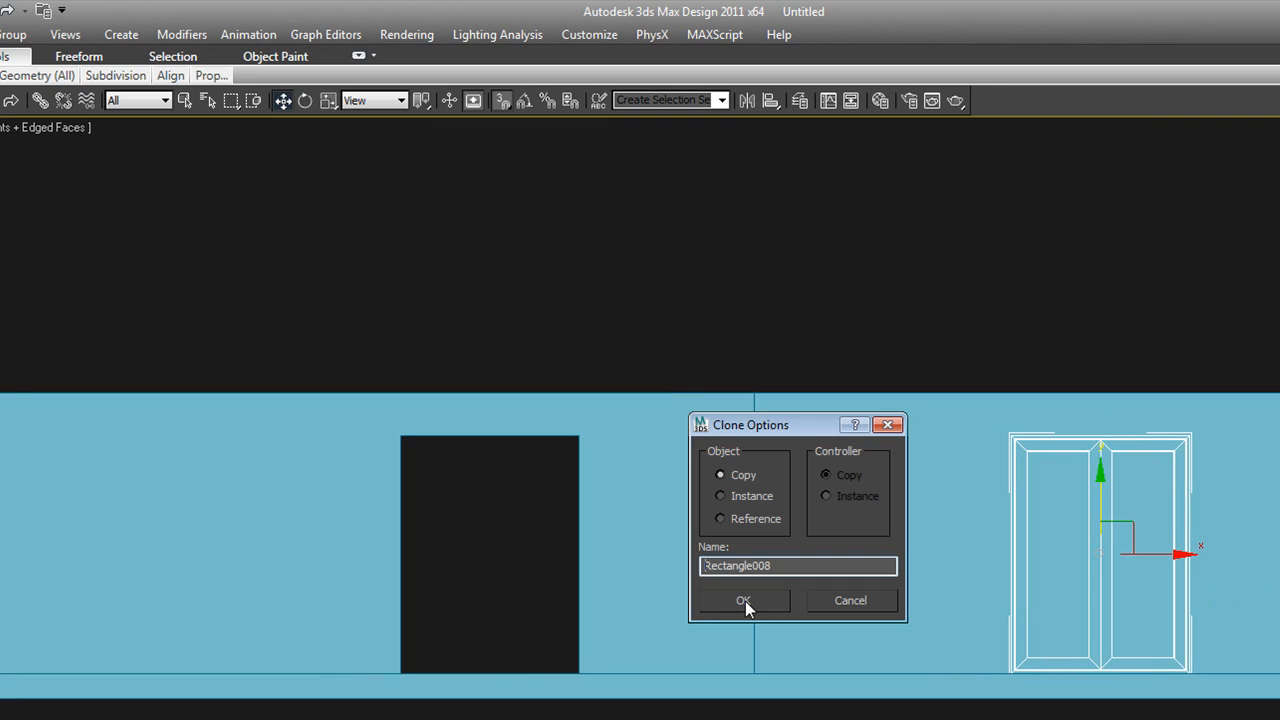
{"action": "left_click", "coordinate": [721, 496]}
{"action": "key", "text": "Return"}
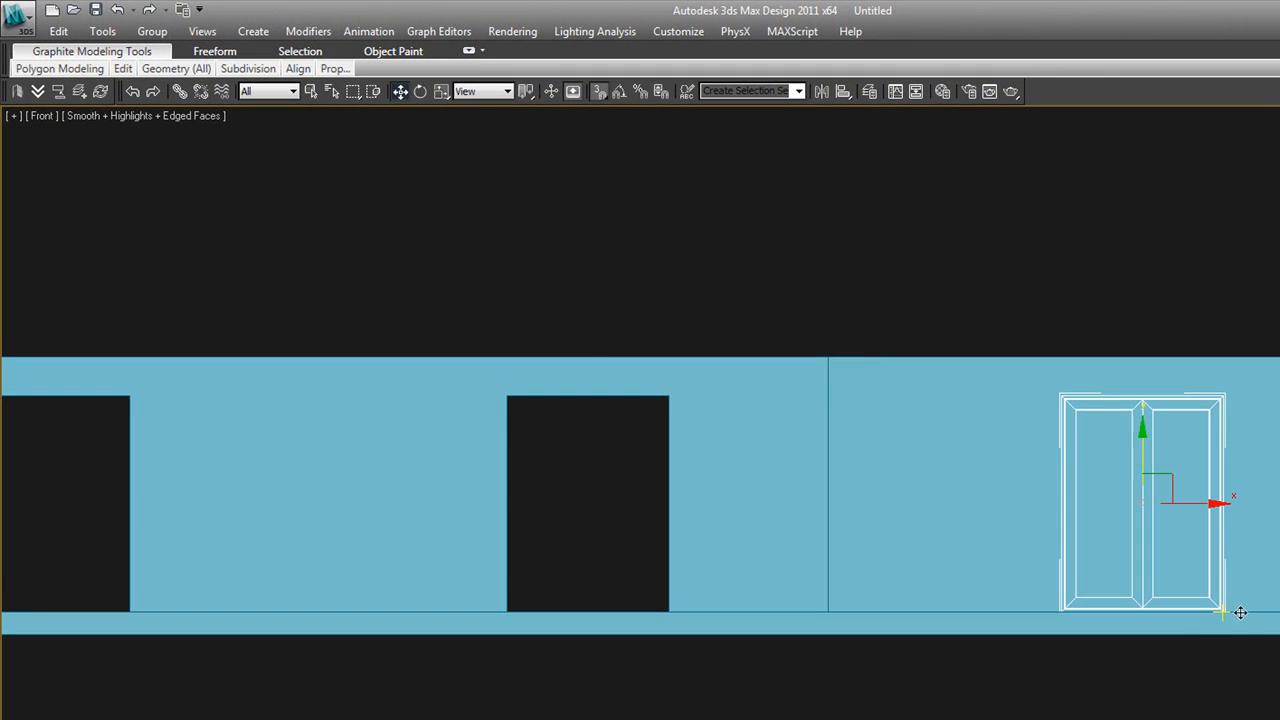
{"action": "left_click_drag", "start_coordinate": [1222, 615], "coordinate": [668, 620]}
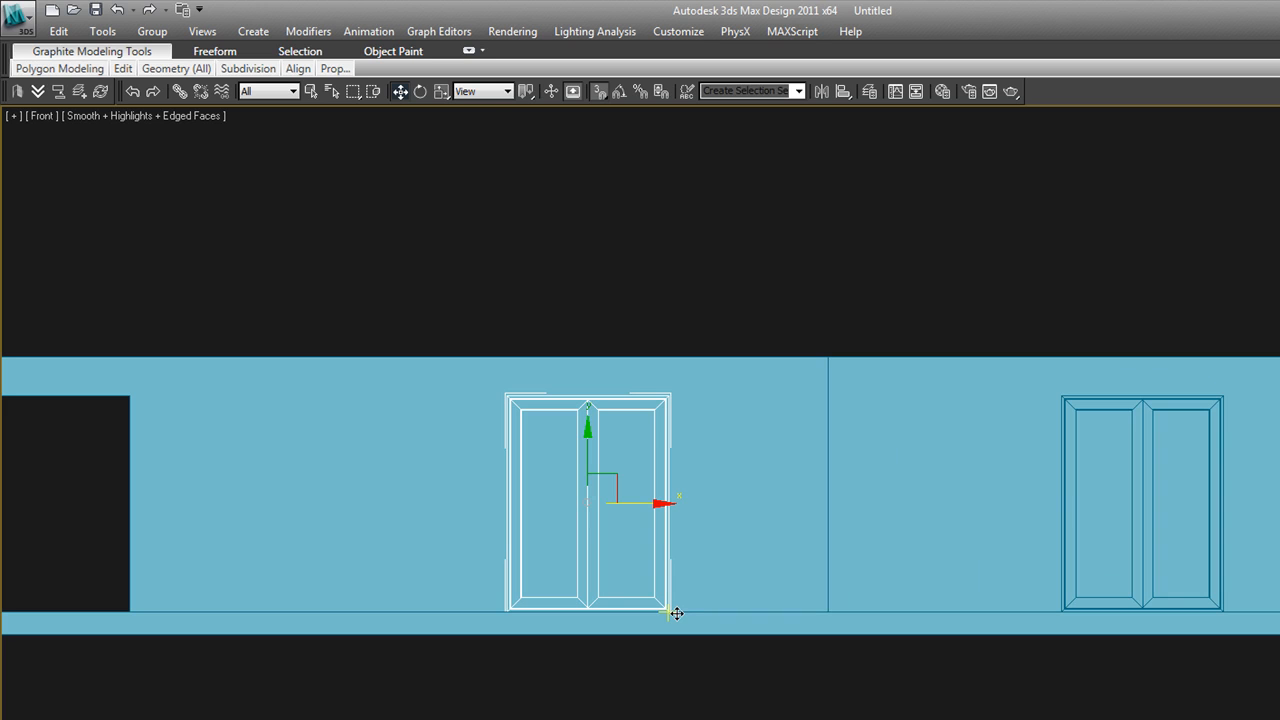
Clone the middle door and snap the copy into the leftmost door opening of the front wall
{"action": "left_click_drag", "start_coordinate": [666, 616], "coordinate": [124, 615], "text": "shift"}
{"action": "left_click", "coordinate": [774, 441]}
{"action": "left_click", "coordinate": [888, 554]}
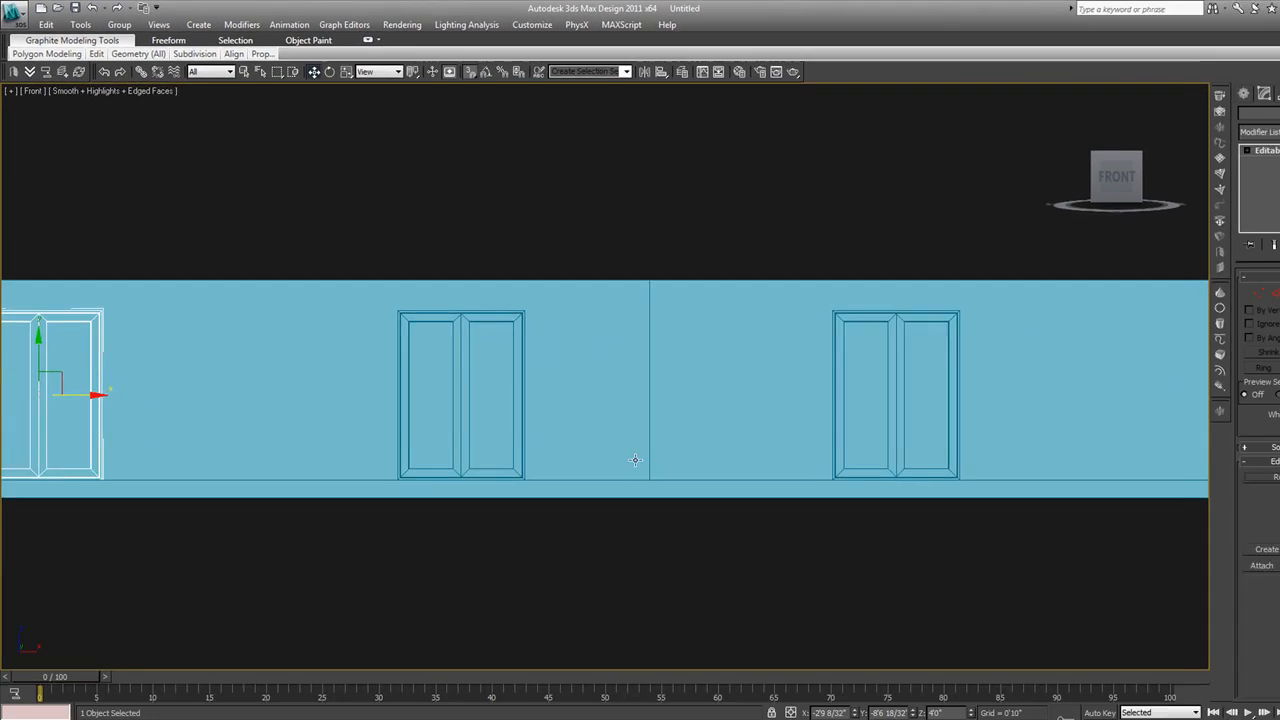
Examine the three doors along the front wall in an angled view of the building
{"action": "middle_click_drag", "start_coordinate": [639, 493], "coordinate": [640, 534]}
{"action": "scroll", "coordinate": [634, 528], "scroll_direction": "down", "scroll_amount": 5}
{"action": "left_click", "coordinate": [472, 529]}
{"action": "scroll", "coordinate": [460, 518], "scroll_direction": "up", "scroll_amount": 2}
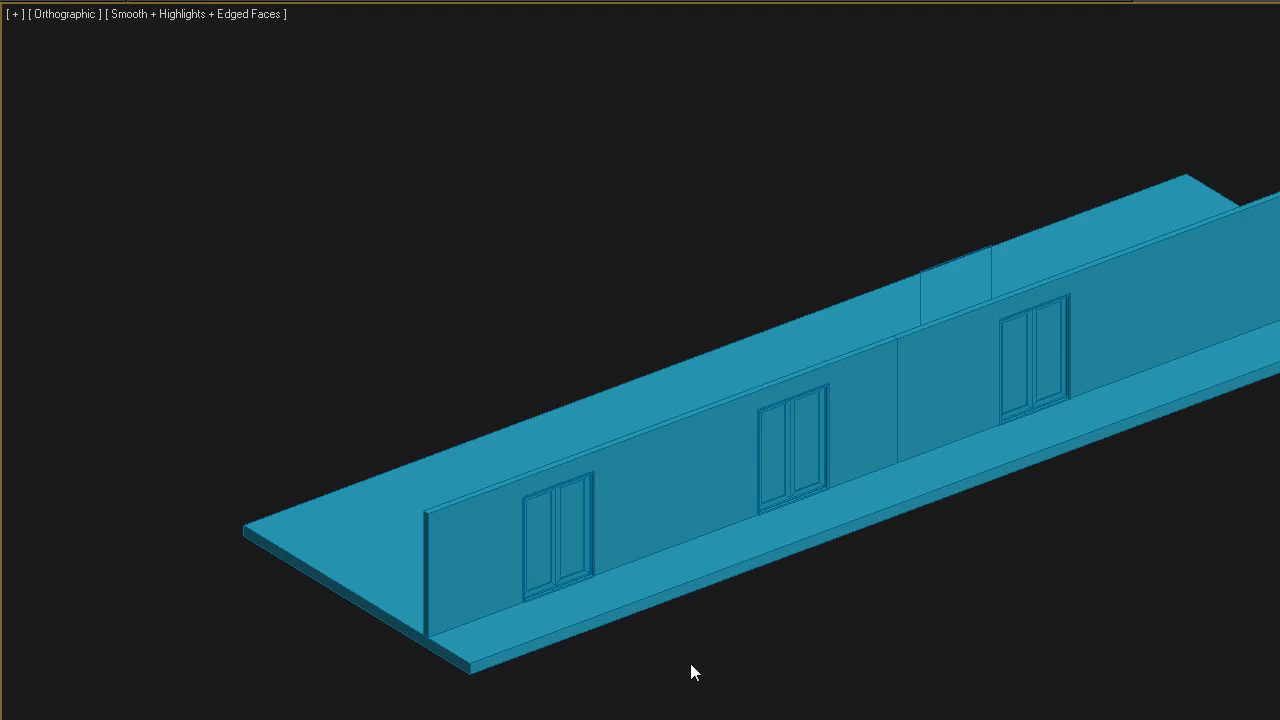
{"action": "scroll", "coordinate": [690, 670], "scroll_direction": "up", "scroll_amount": 2}
{"action": "key", "text": "F4"}
{"action": "key", "text": "F4"}
{"action": "mouse_move", "coordinate": [926, 656]}
{"action": "middle_mouse_down", "text": "alt"}
{"action": "mouse_move", "coordinate": [841, 631]}
{"action": "mouse_move", "coordinate": [937, 660]}
{"action": "mouse_move", "coordinate": [926, 646]}
{"action": "middle_mouse_up", "text": "alt"}
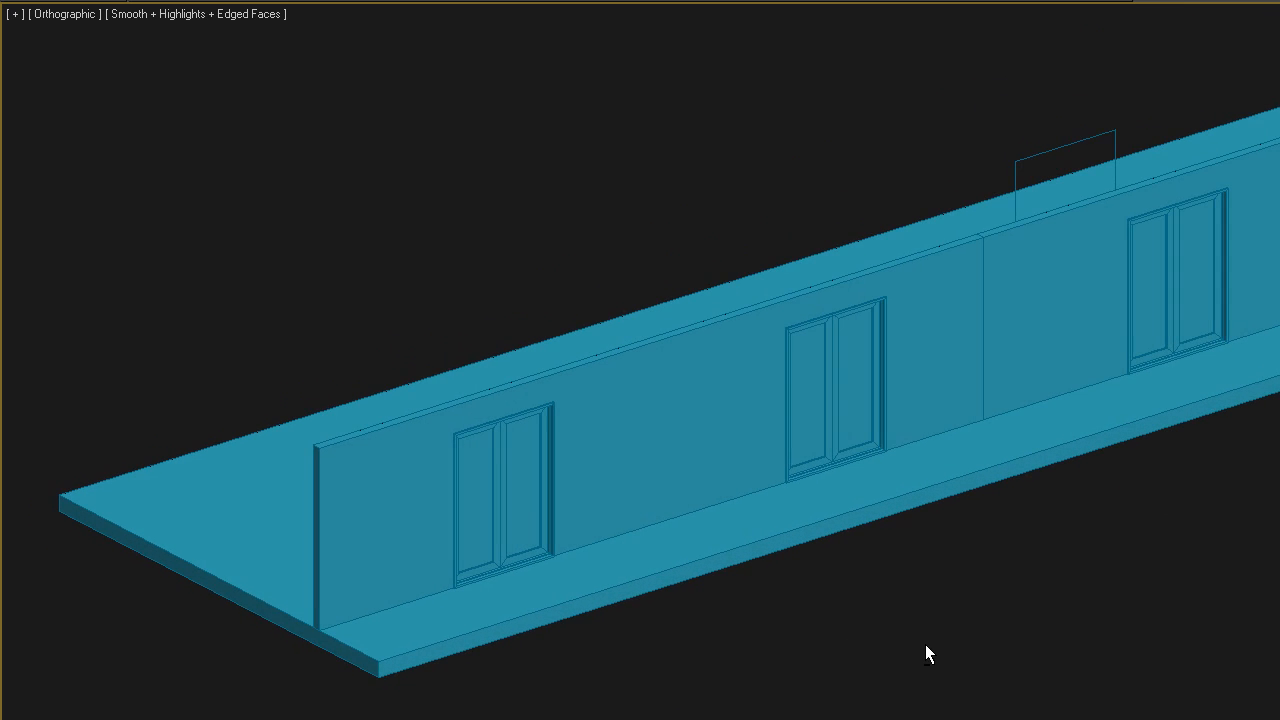
Unhide the frontElevRef layer to bring back the elevation sketch in the front view, and clear the selection
{"action": "left_click", "coordinate": [1221, 340]}
{"action": "key", "text": "f"}
{"action": "key", "text": "z"}
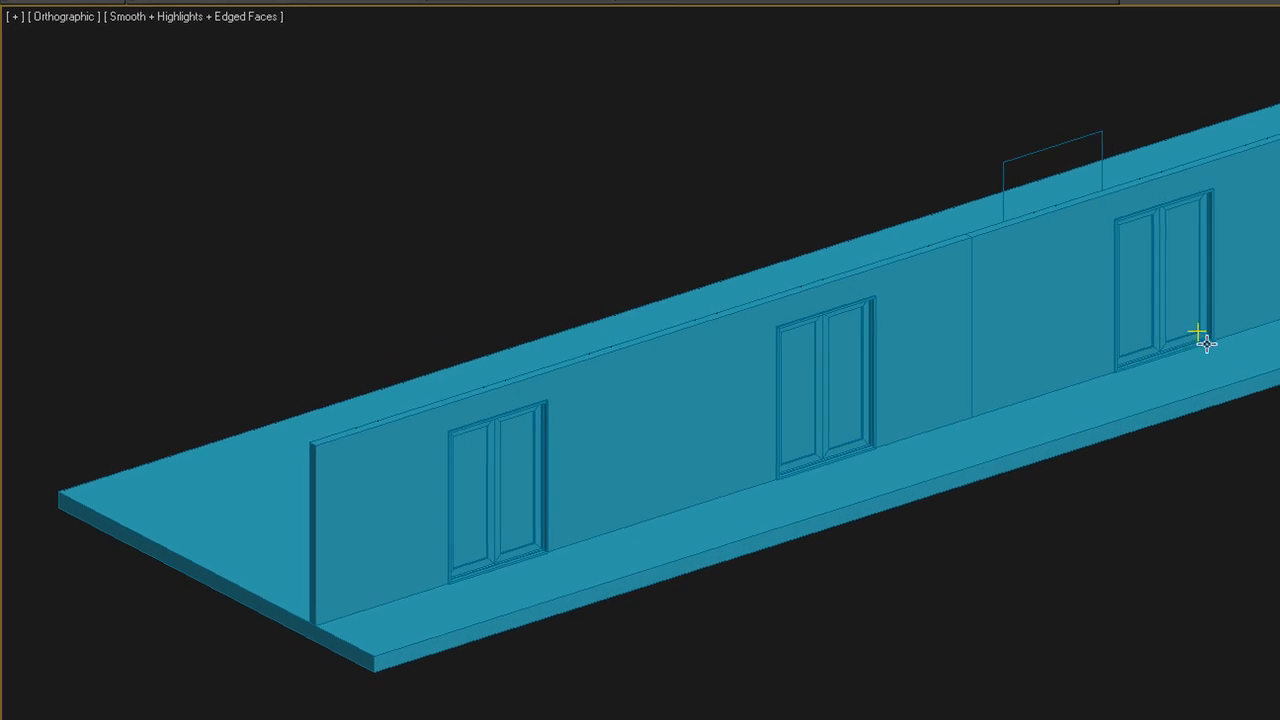
{"action": "scroll", "coordinate": [788, 340], "scroll_direction": "down", "scroll_amount": 5}
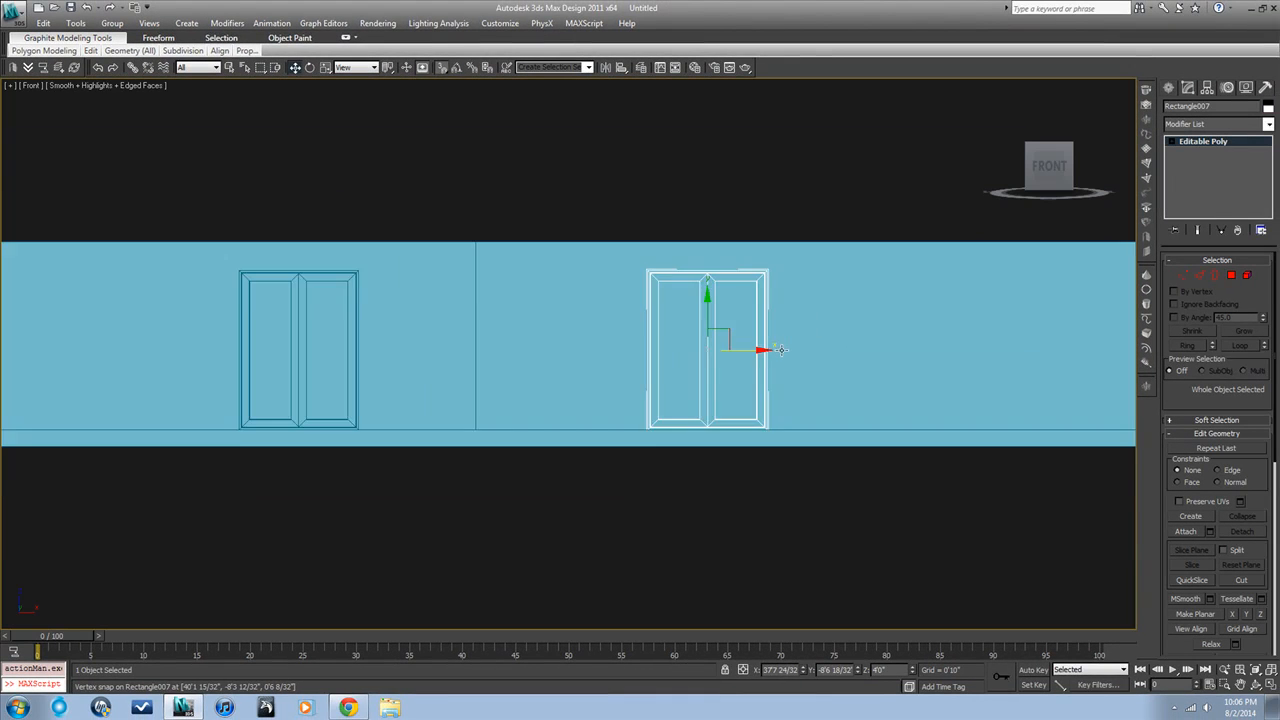
{"action": "scroll", "coordinate": [787, 447], "scroll_direction": "down", "scroll_amount": 5}
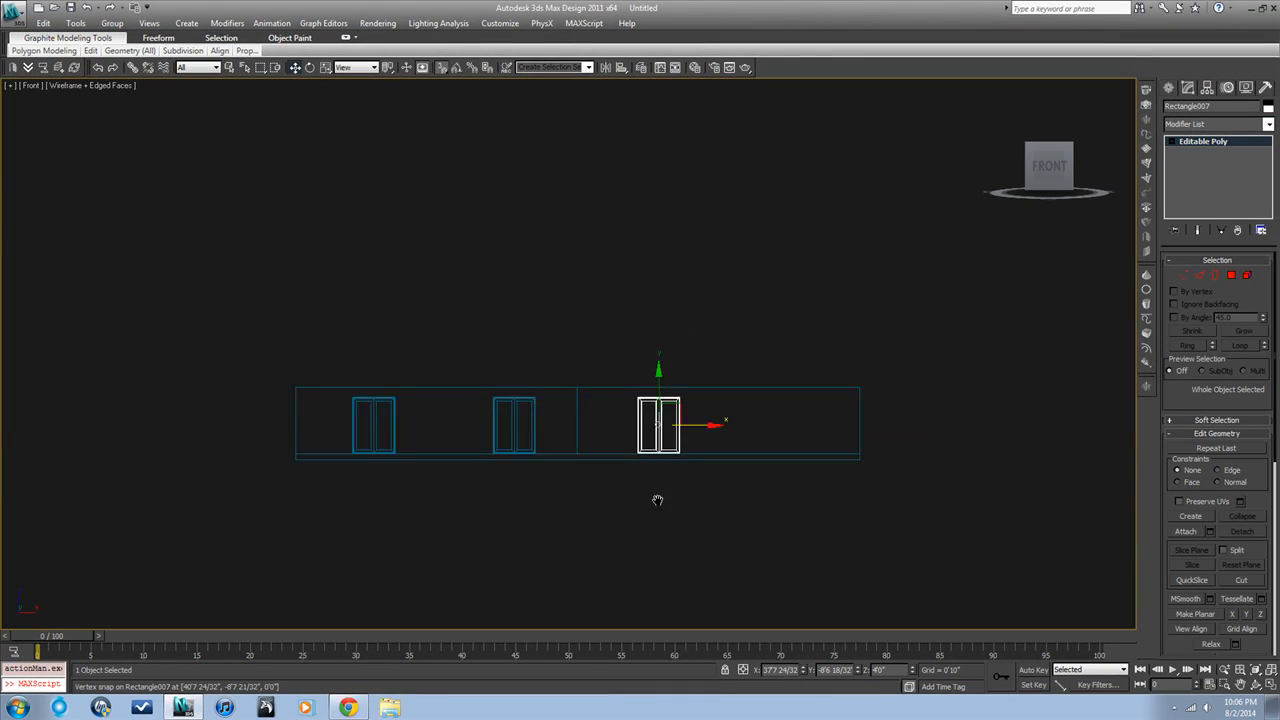
{"action": "left_click", "coordinate": [640, 69]}
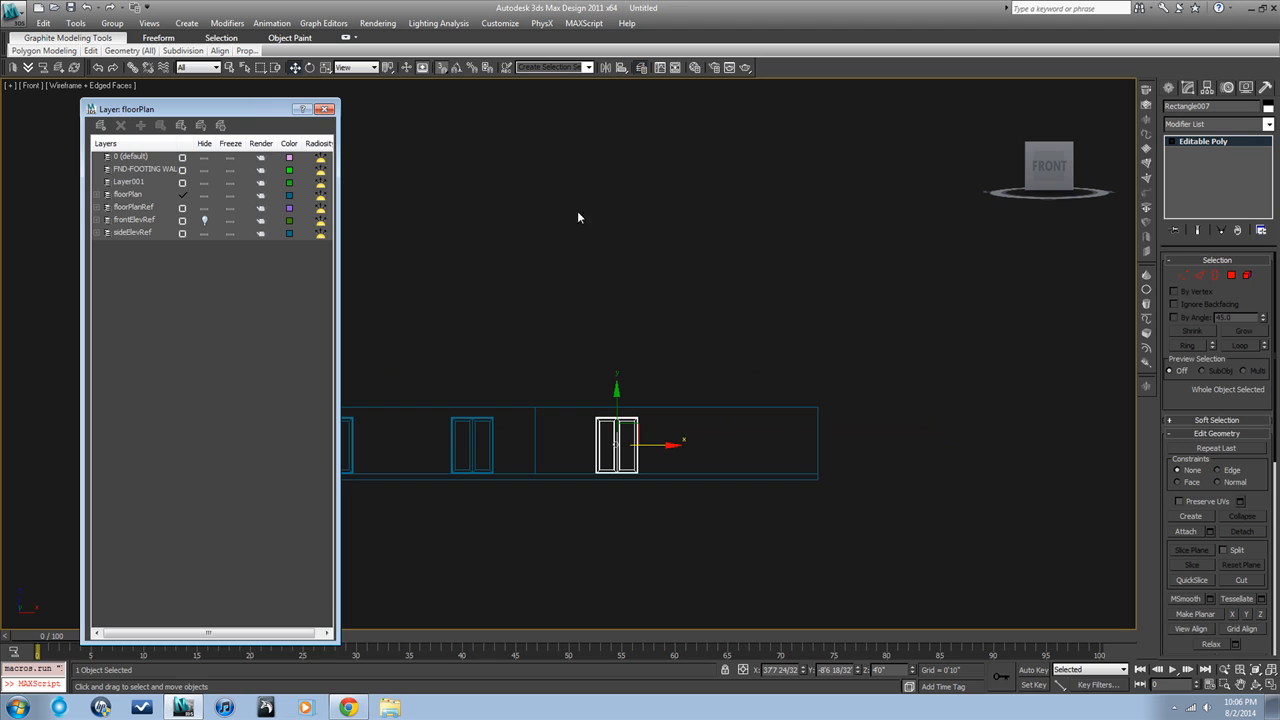
{"action": "left_click", "coordinate": [206, 221]}
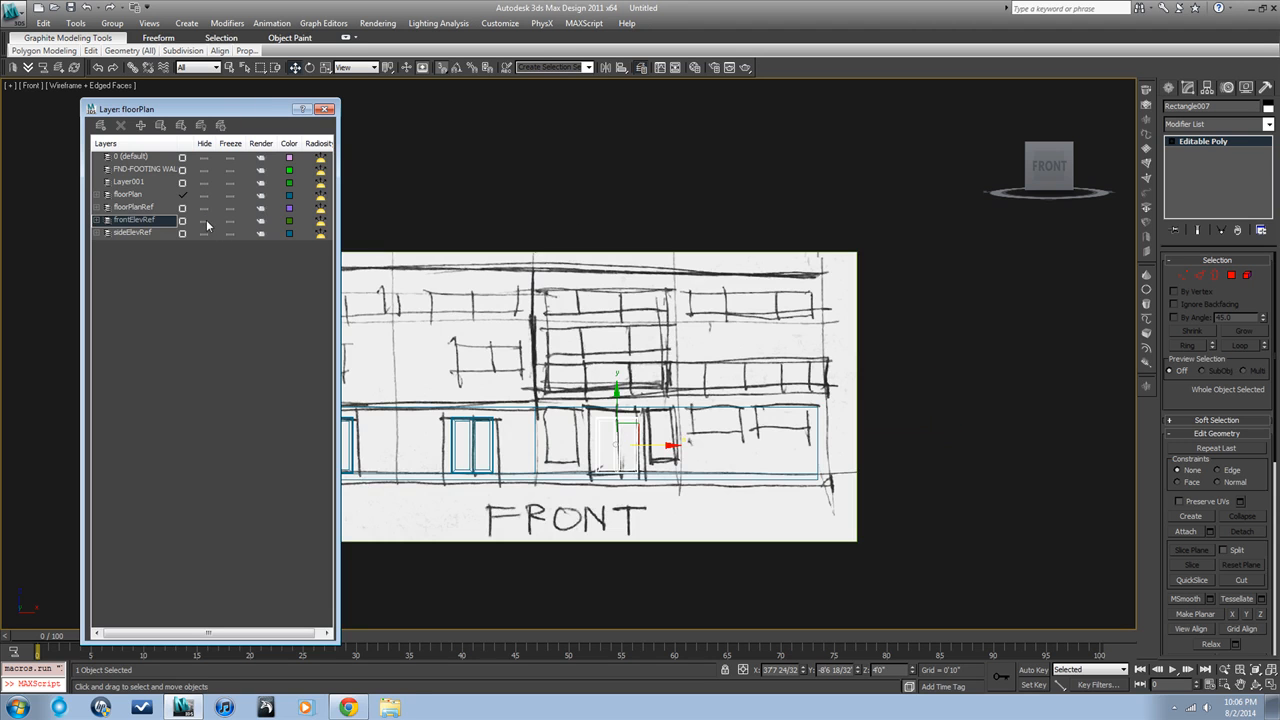
{"action": "left_click", "coordinate": [508, 225]}
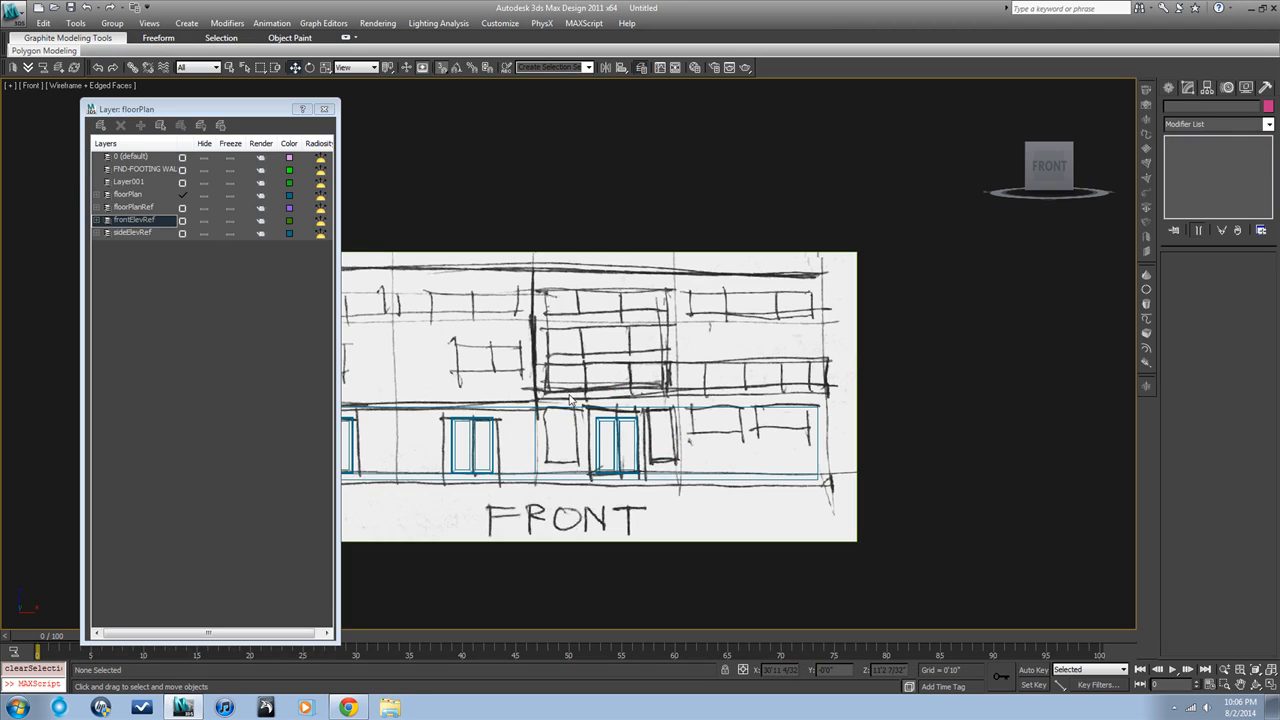
Compare the modelled doors with the sketched ground-floor openings by alternating between shaded and wireframe display
{"action": "key", "text": "F3"}
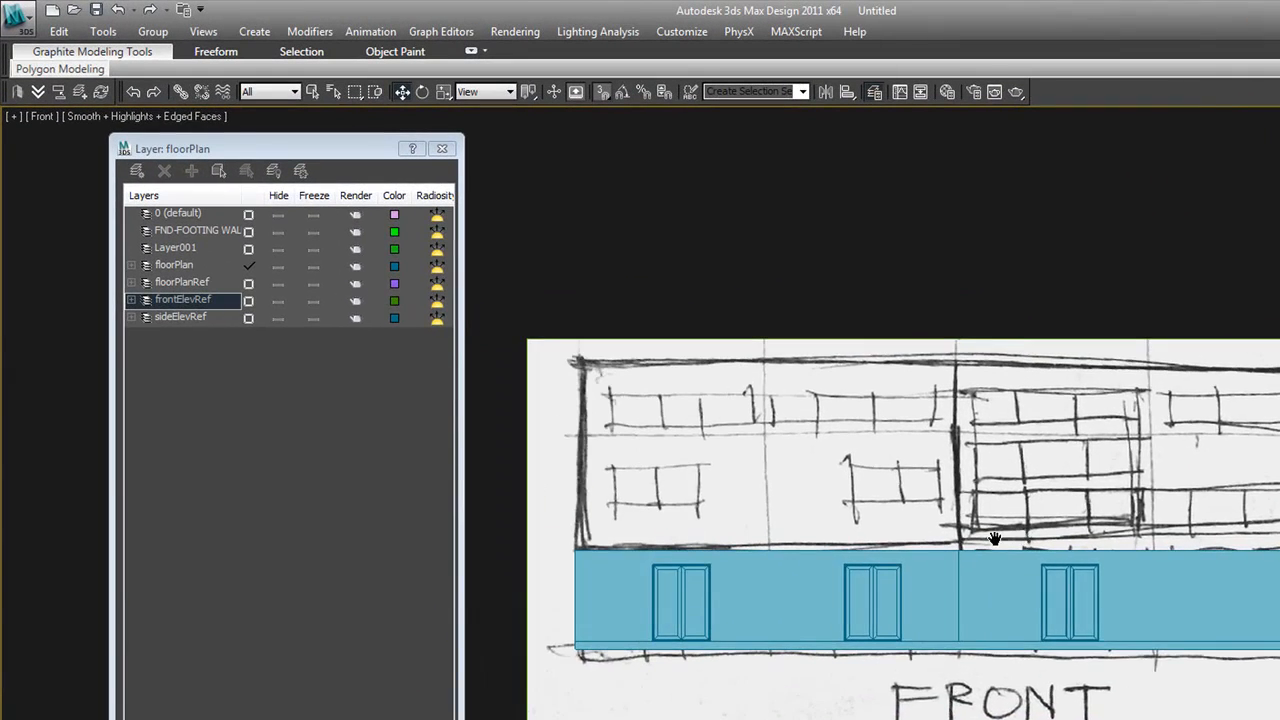
{"action": "middle_click_drag", "start_coordinate": [995, 540], "coordinate": [987, 540]}
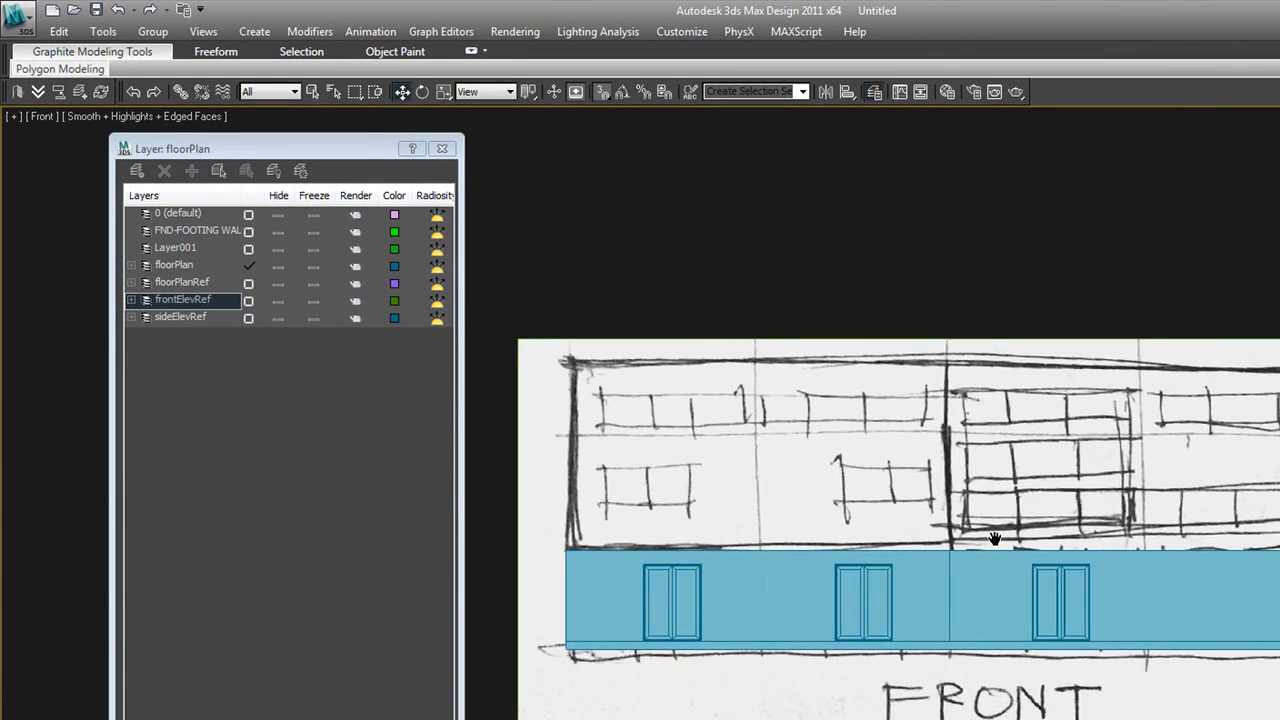
{"action": "scroll", "coordinate": [996, 548], "scroll_direction": "up", "scroll_amount": 2}
{"action": "key", "text": "F3"}
{"action": "key", "text": "F3"}
{"action": "key", "text": "F3"}
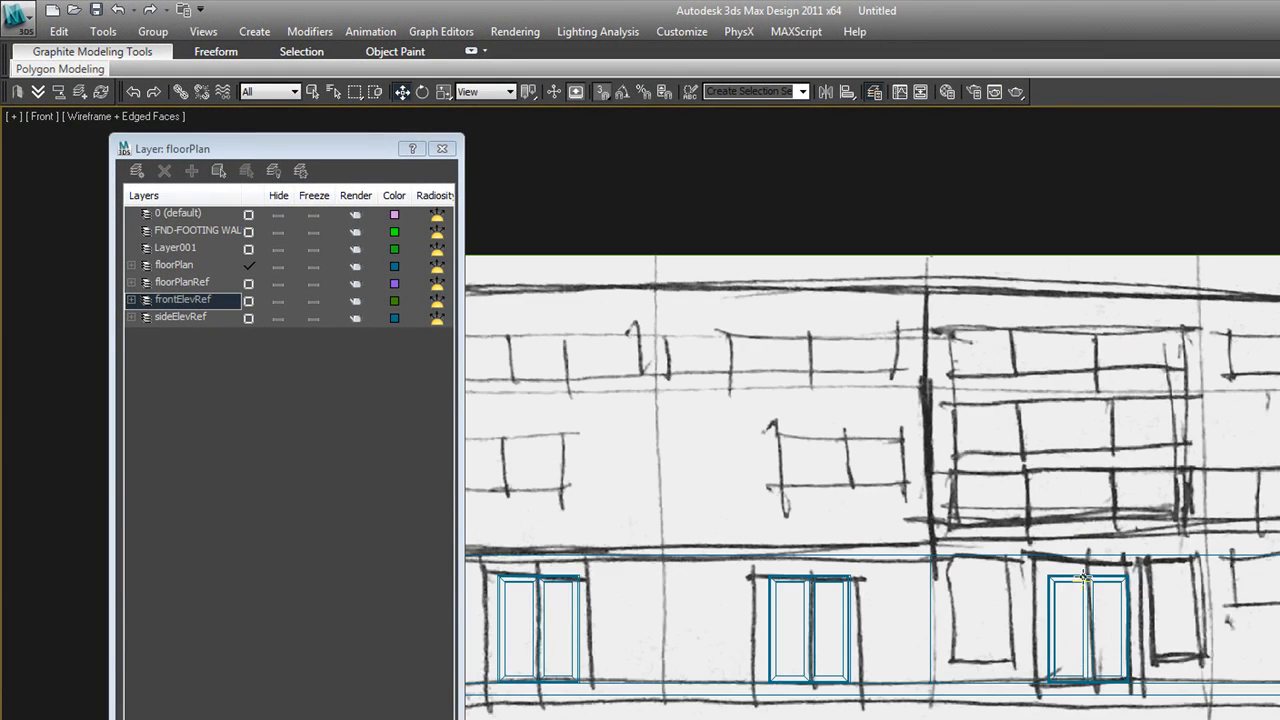
{"action": "key", "text": "F3"}
{"action": "key", "text": "F3"}
{"action": "key", "text": "F3"}
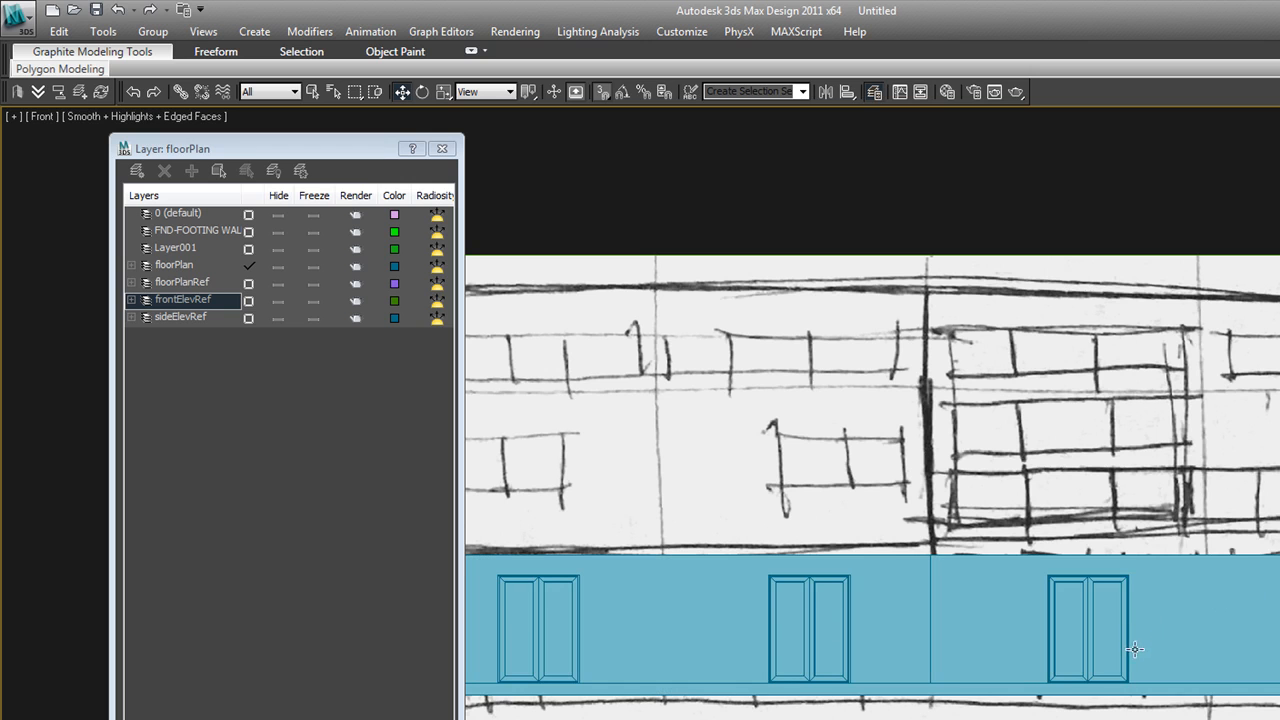
{"action": "mouse_move", "coordinate": [975, 660]}
{"action": "middle_mouse_down"}
{"action": "mouse_move", "coordinate": [1157, 640]}
{"action": "mouse_move", "coordinate": [974, 674]}
{"action": "mouse_move", "coordinate": [927, 645]}
{"action": "middle_mouse_up"}
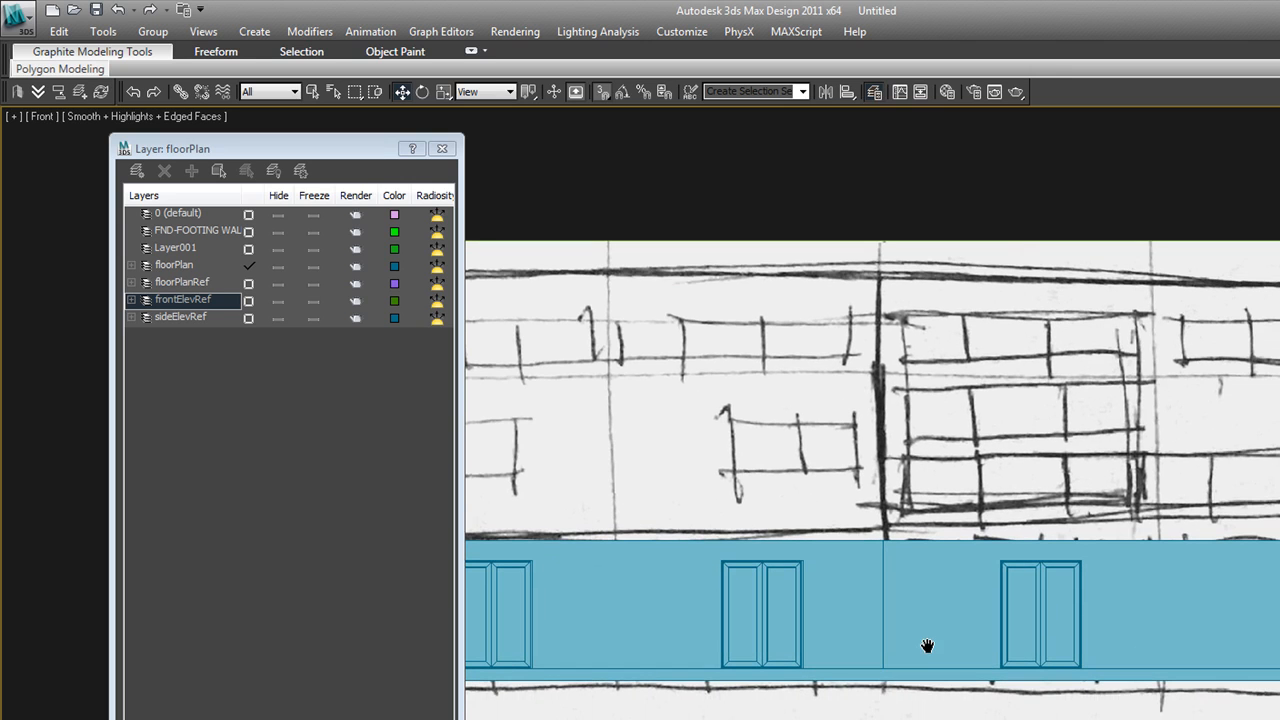